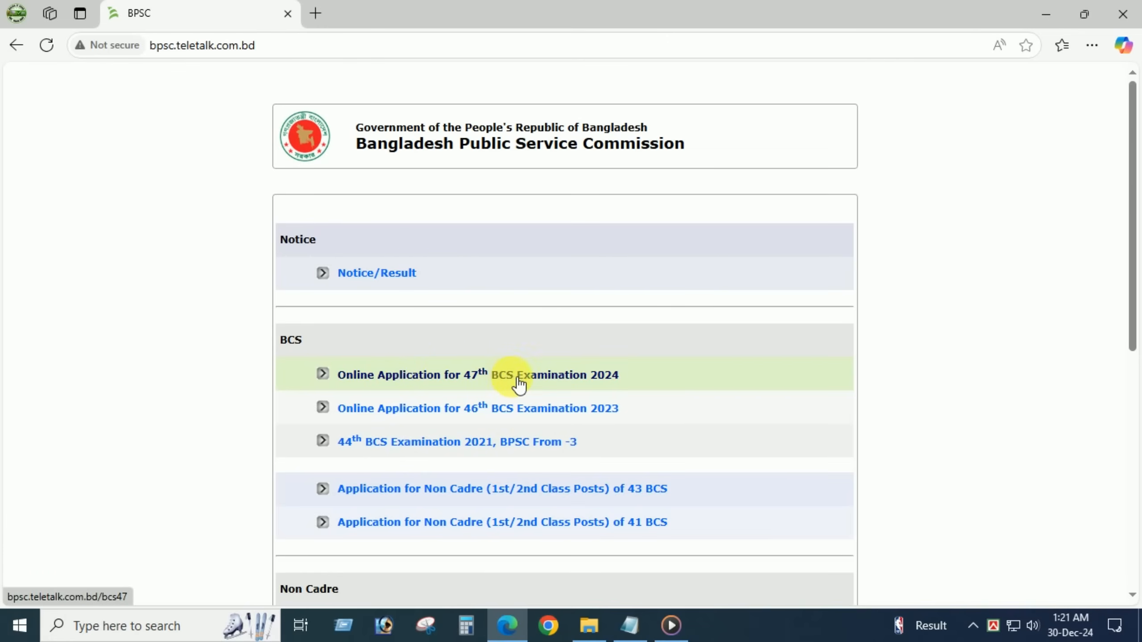
# - Open the 'Online Application for 47th BCS Examination 2024' page from the BPSC homepage
pyautogui.click(478, 378)
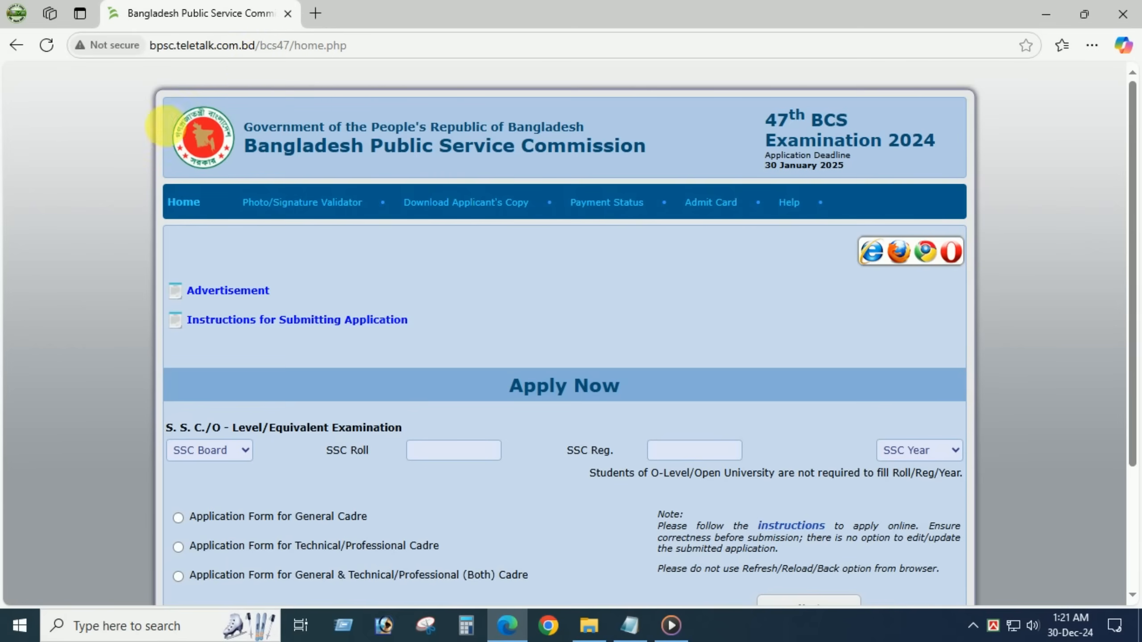
# - Select Dinajpur as the SSC board and move through the SSC Roll and Registration fields
pyautogui.scroll(-3, 494, 354)
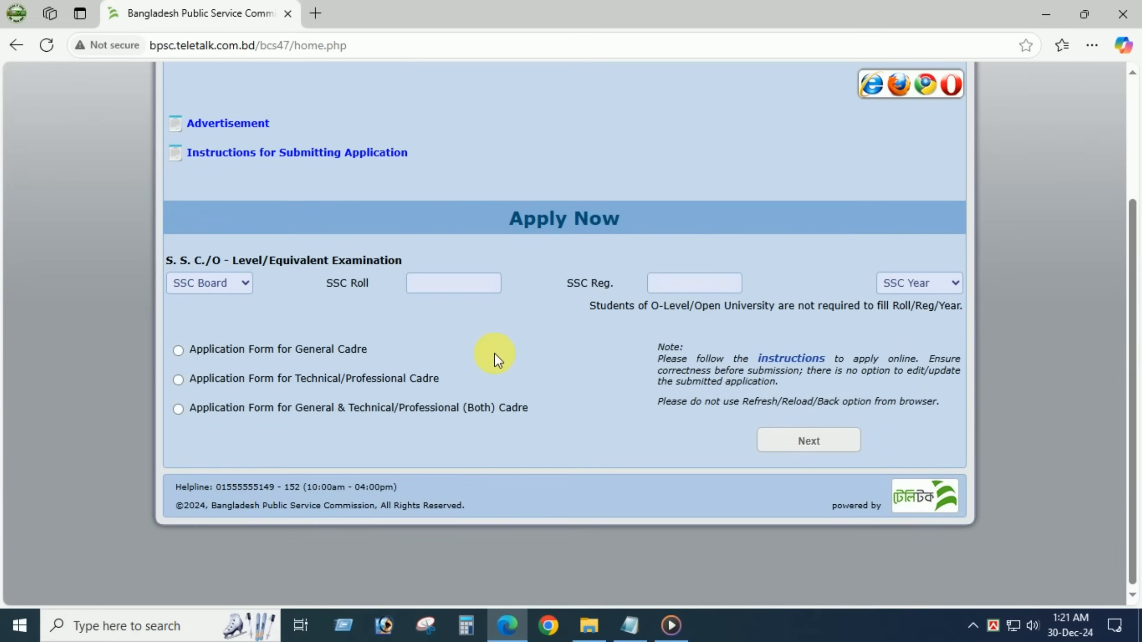
pyautogui.click(226, 281)
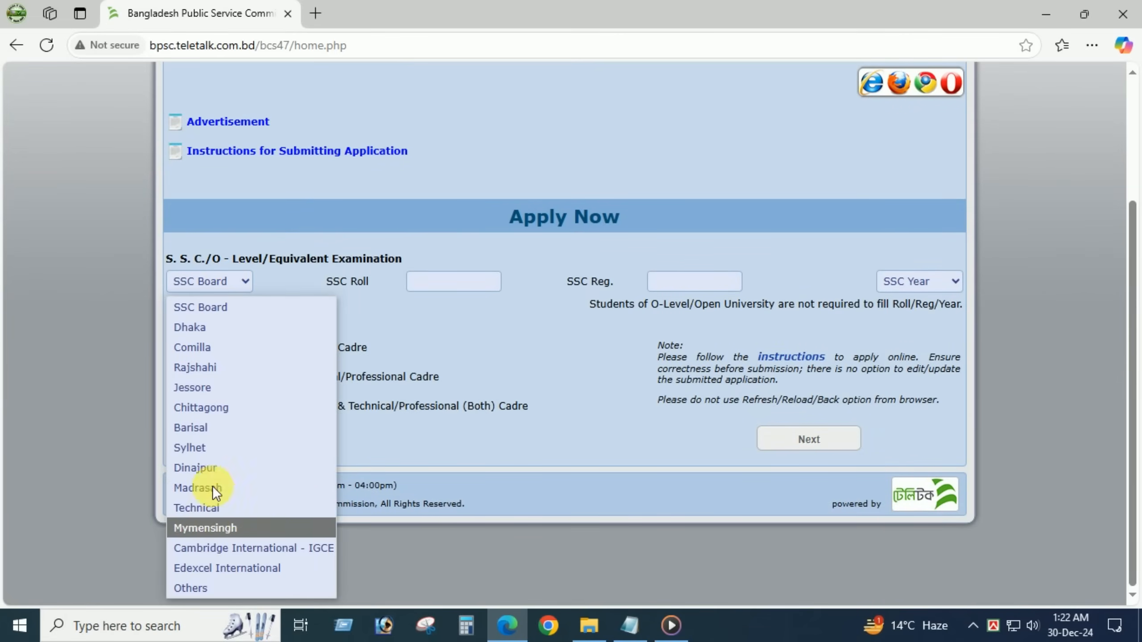
pyautogui.click(197, 468)
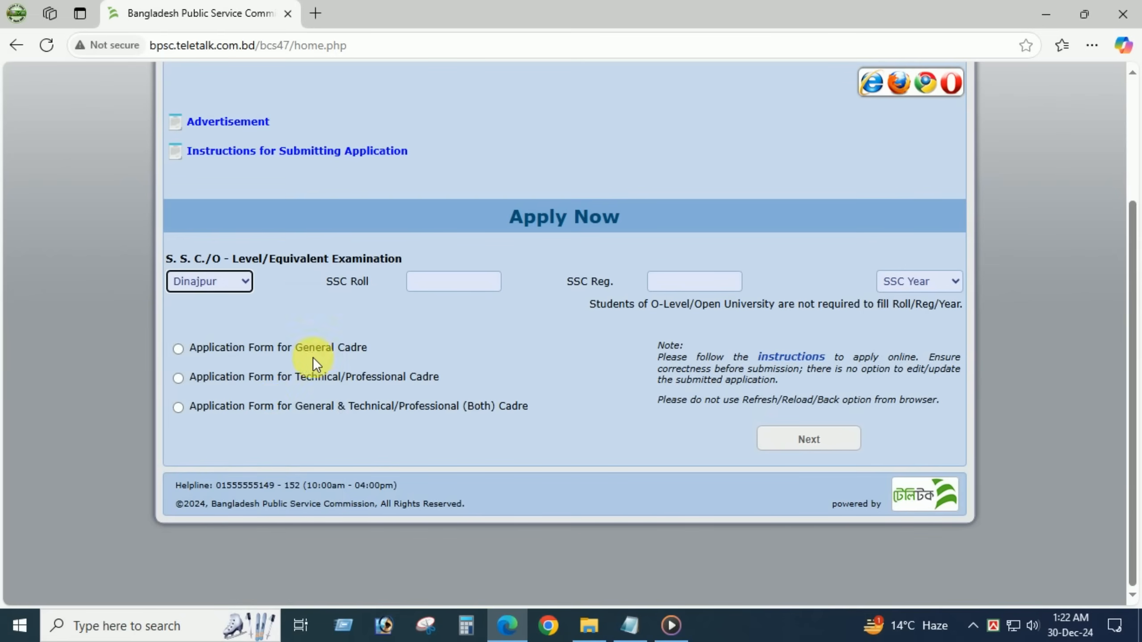
pyautogui.click(443, 284)
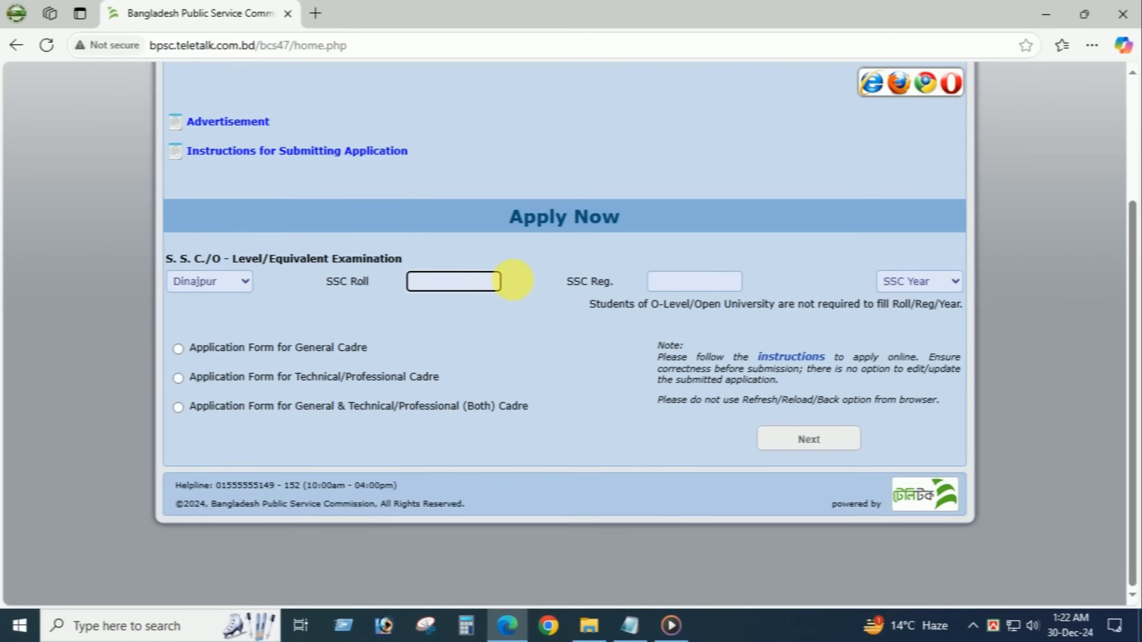
pyautogui.click(674, 284)
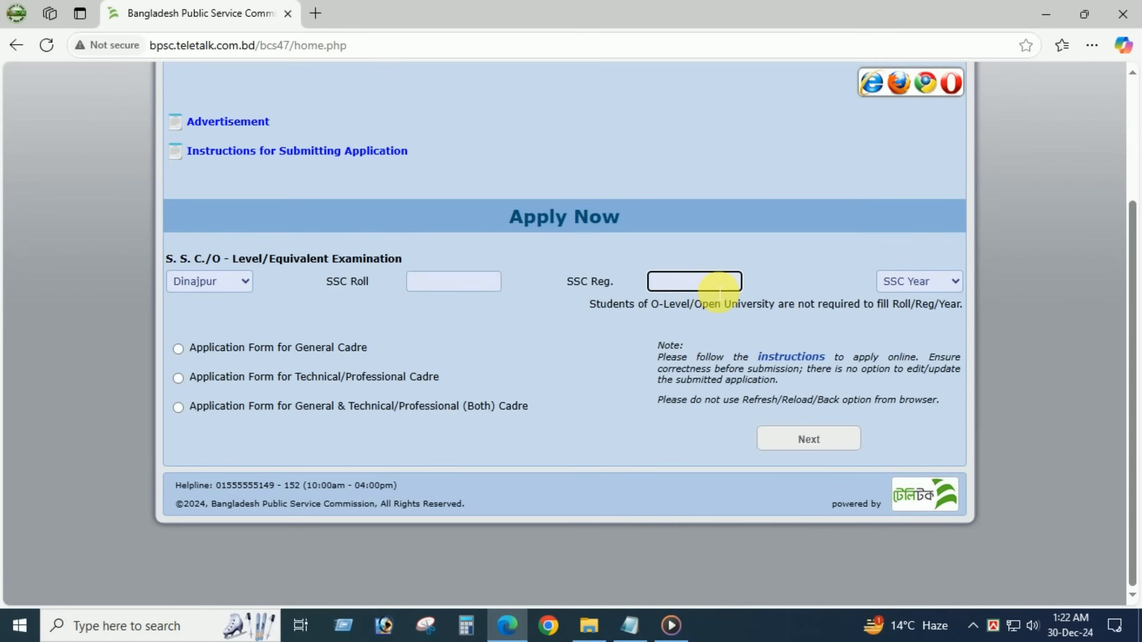
pyautogui.click(599, 312)
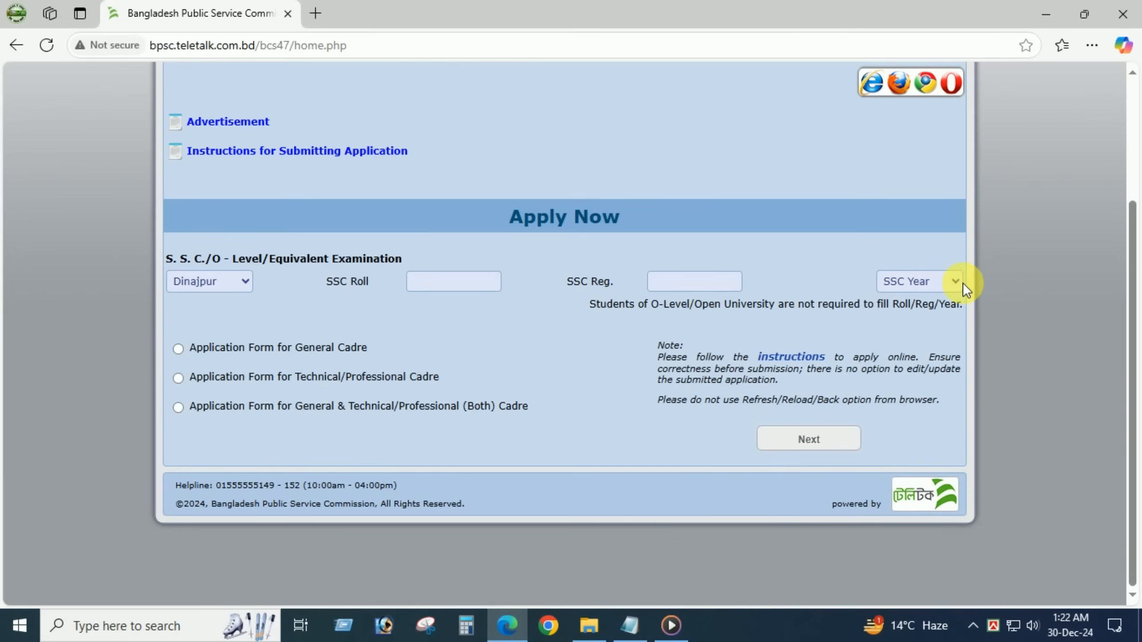
# - Choose SSC year 2009 and the General & Technical/Professional (Both) cadre option, then proceed
pyautogui.click(919, 282)
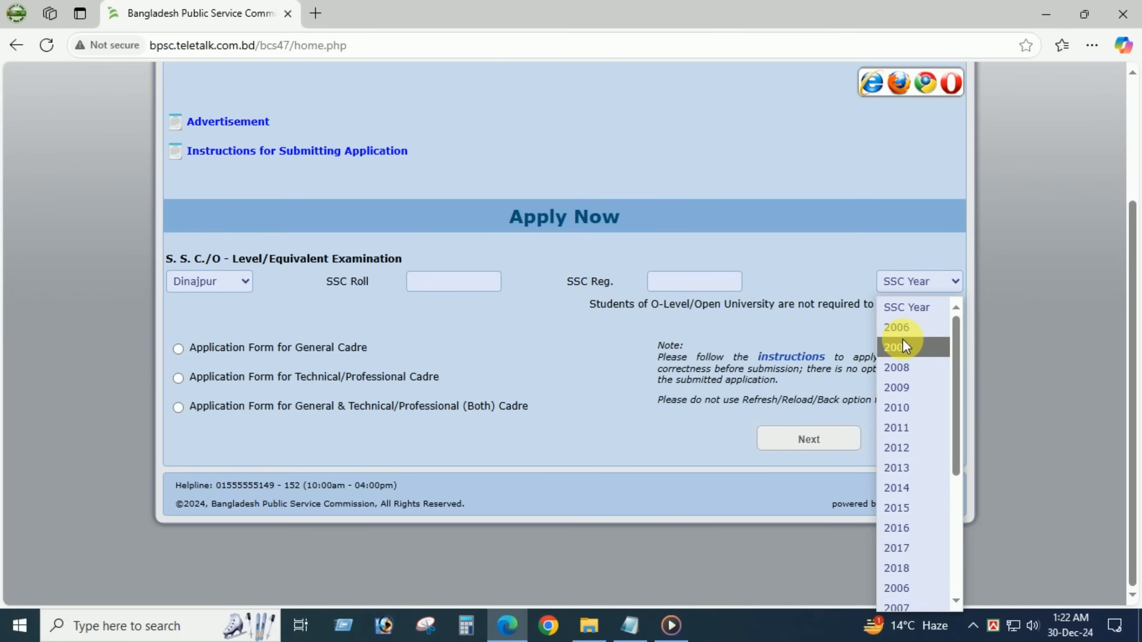
pyautogui.click(896, 387)
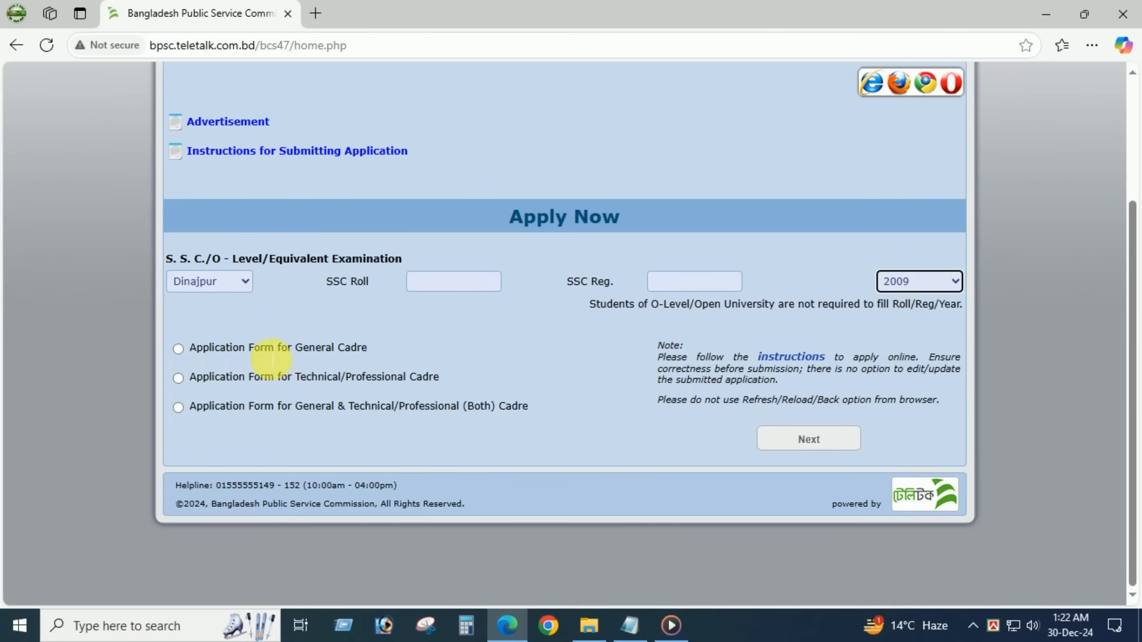
pyautogui.click(179, 348)
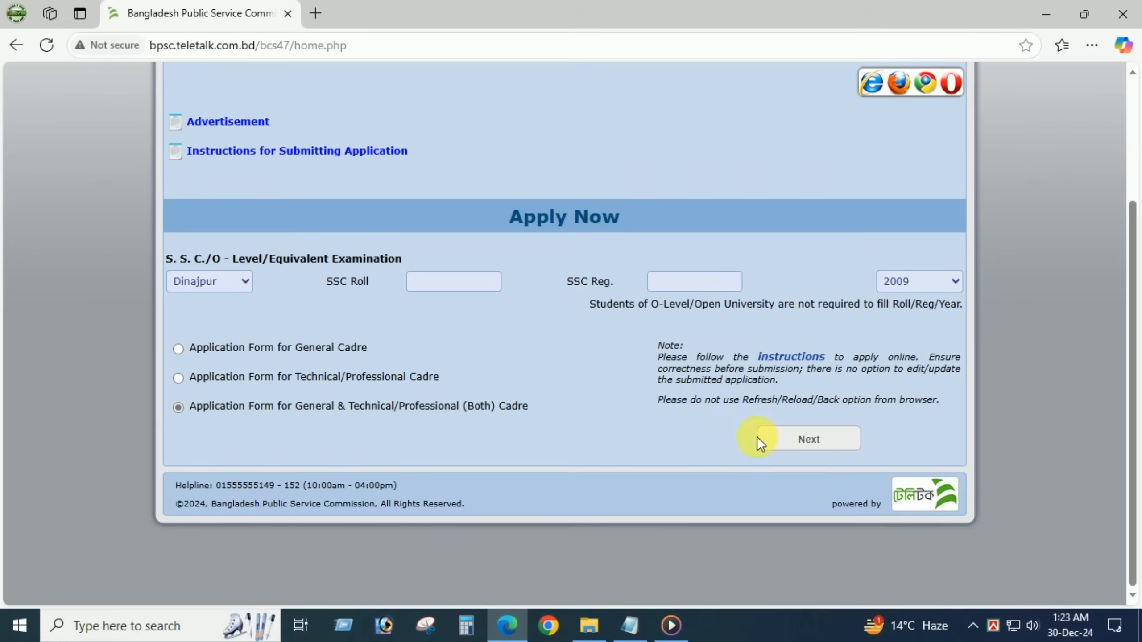
pyautogui.click(825, 441)
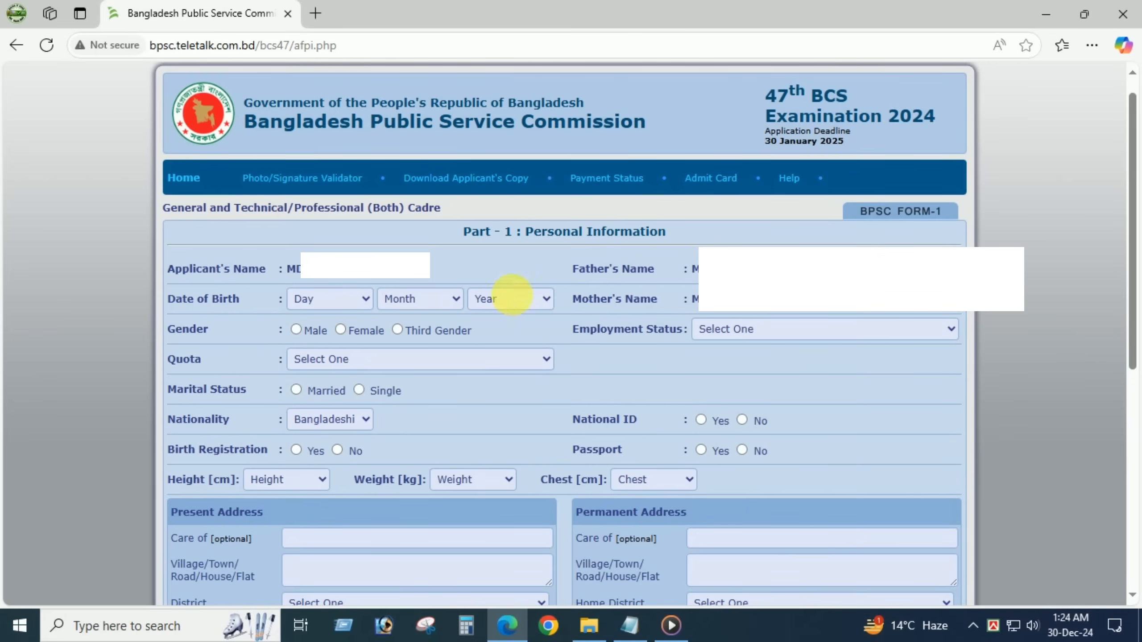
pyautogui.click(359, 301)
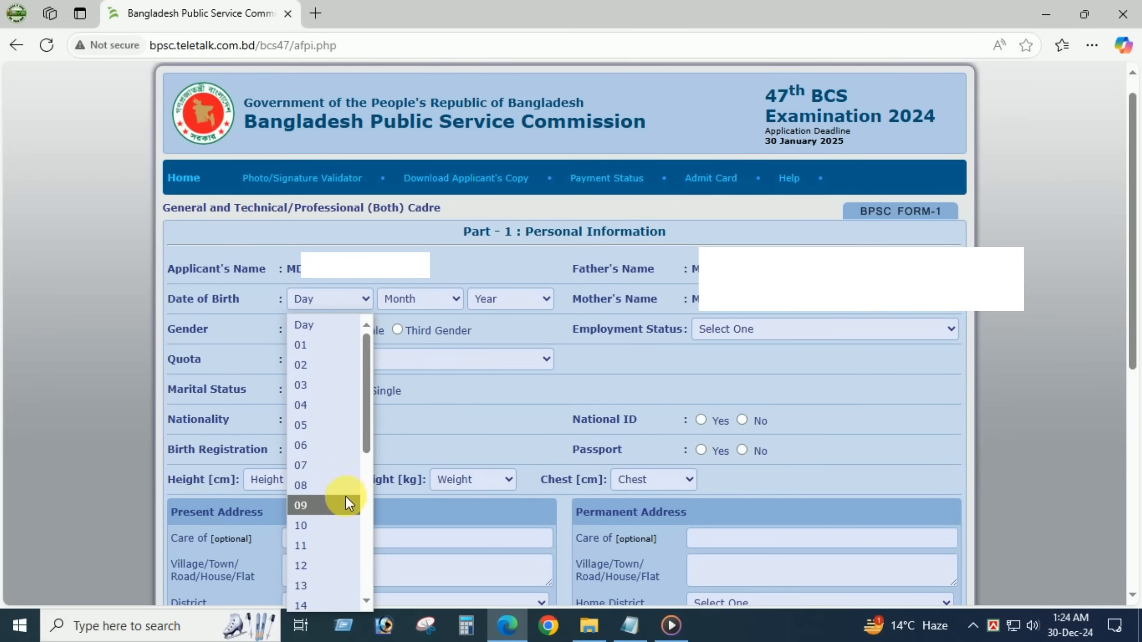
pyautogui.click(350, 448)
pyautogui.click(417, 299)
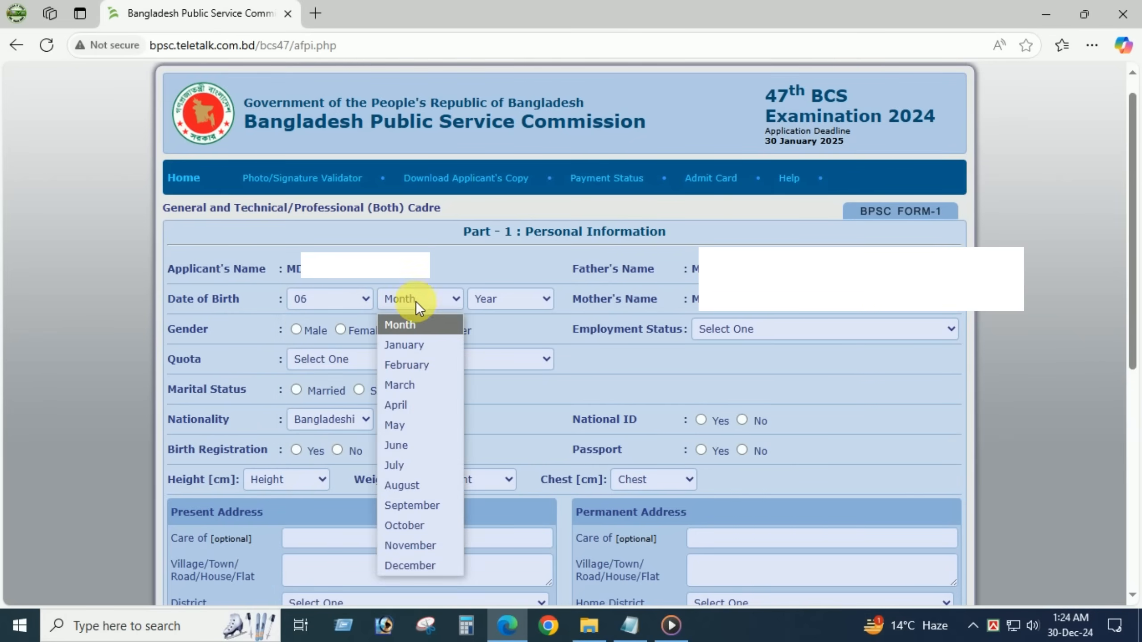
pyautogui.click(405, 465)
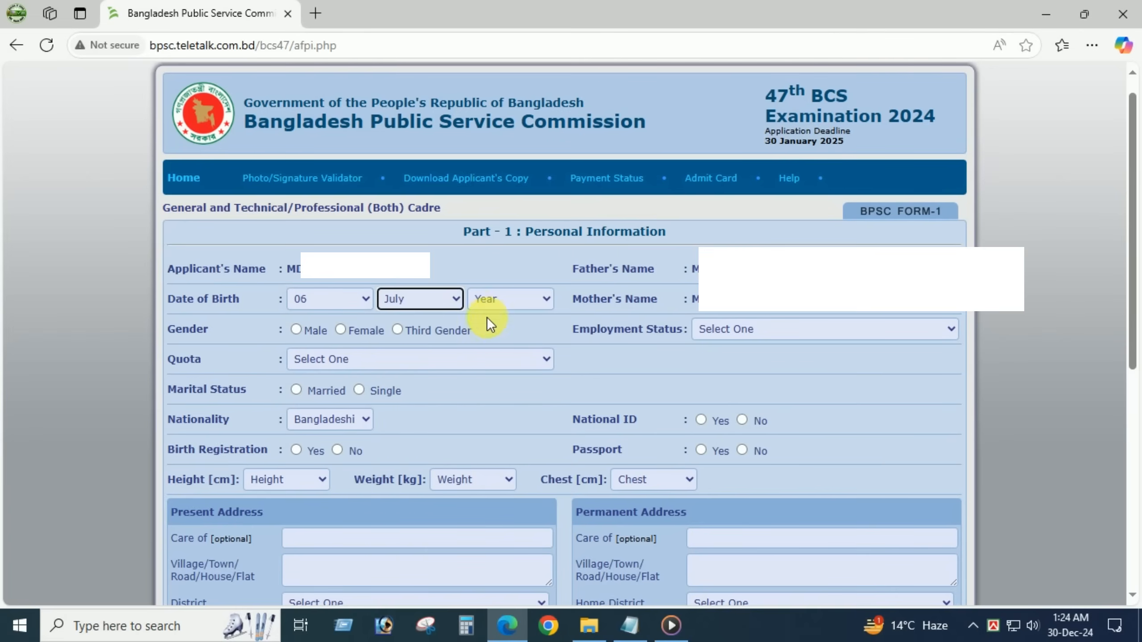
pyautogui.click(485, 300)
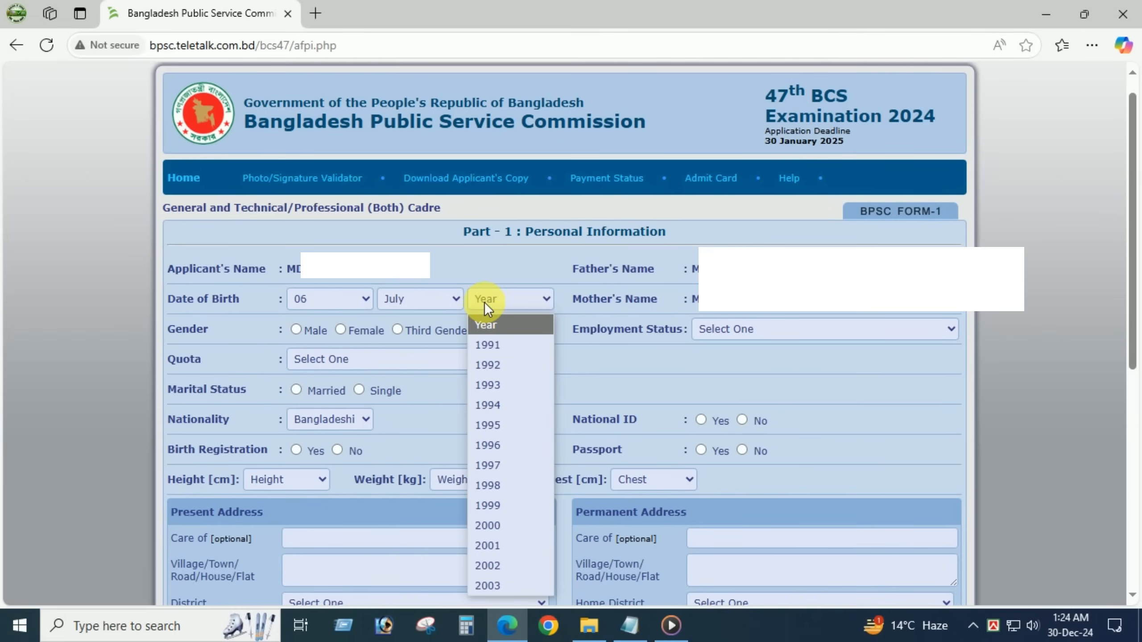
pyautogui.click(504, 386)
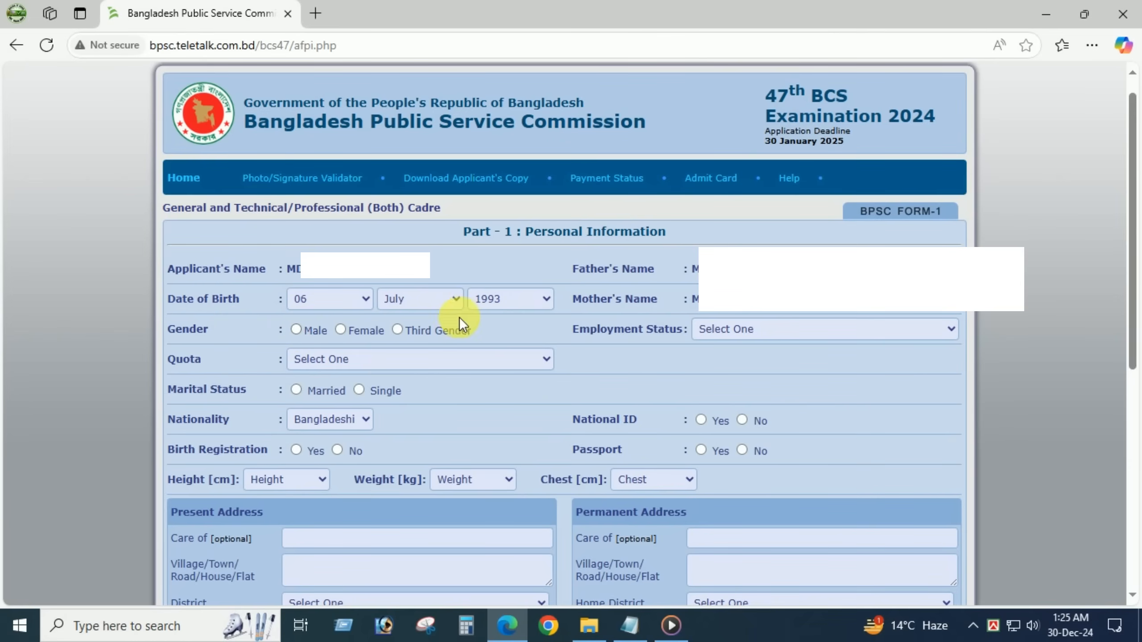
pyautogui.click(295, 331)
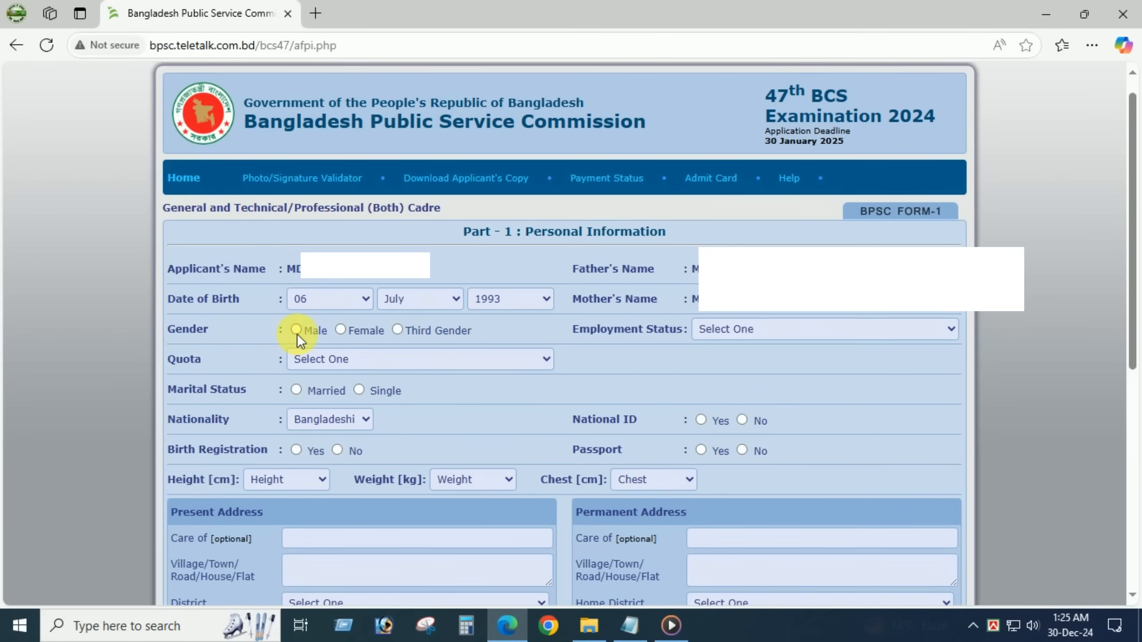
# - Set employment status to Not Employed and quota to Non Quota
pyautogui.click(744, 332)
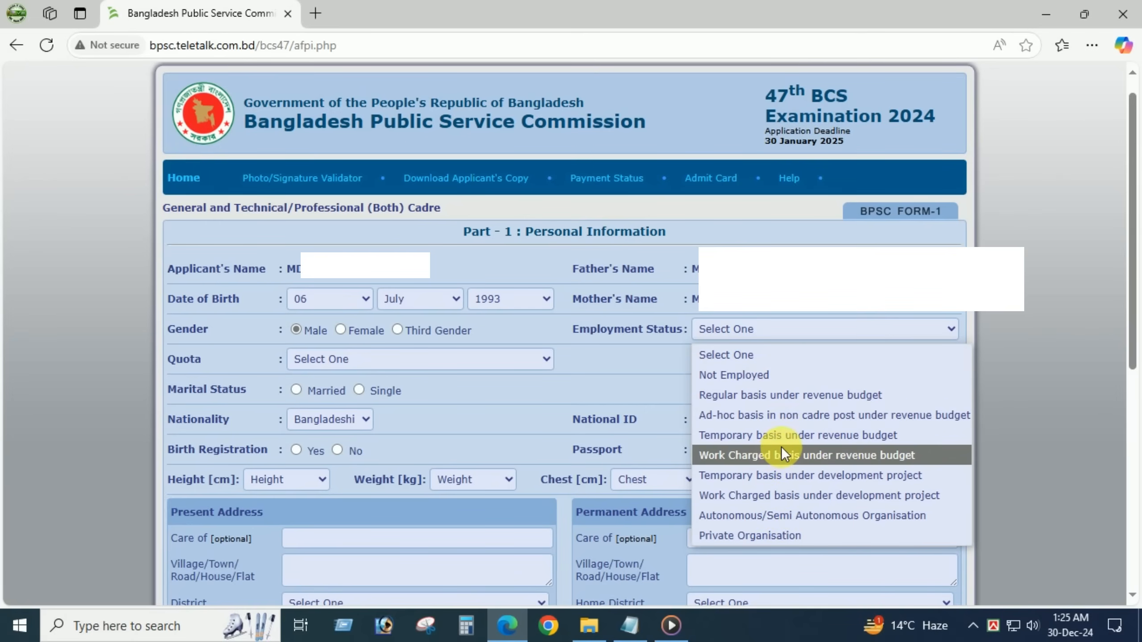
pyautogui.click(762, 375)
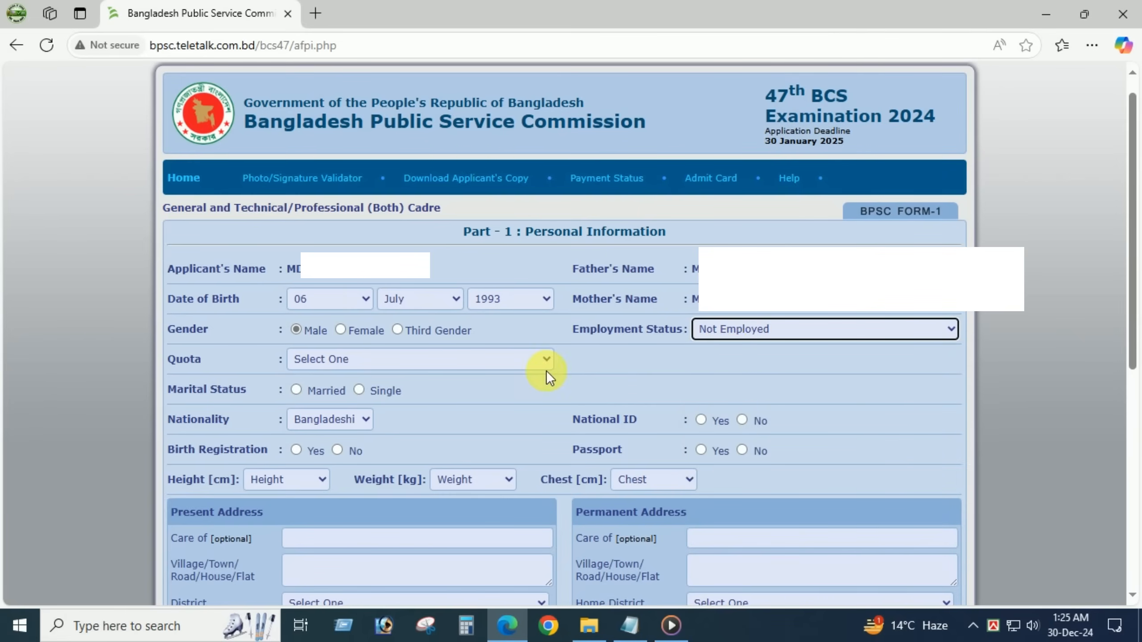
pyautogui.click(334, 360)
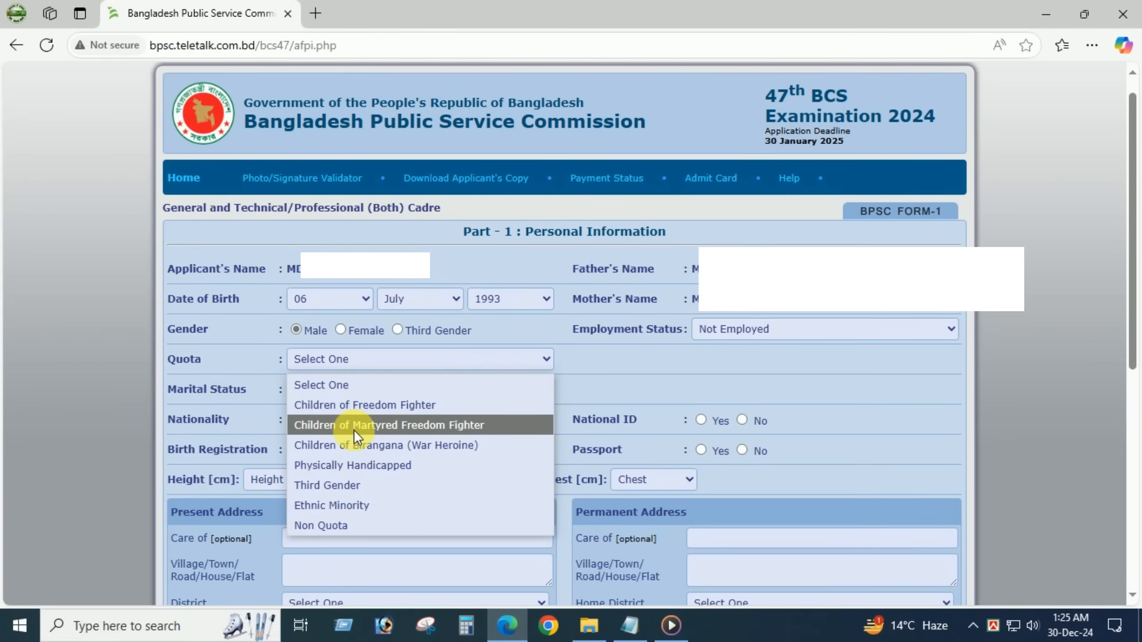
pyautogui.click(327, 527)
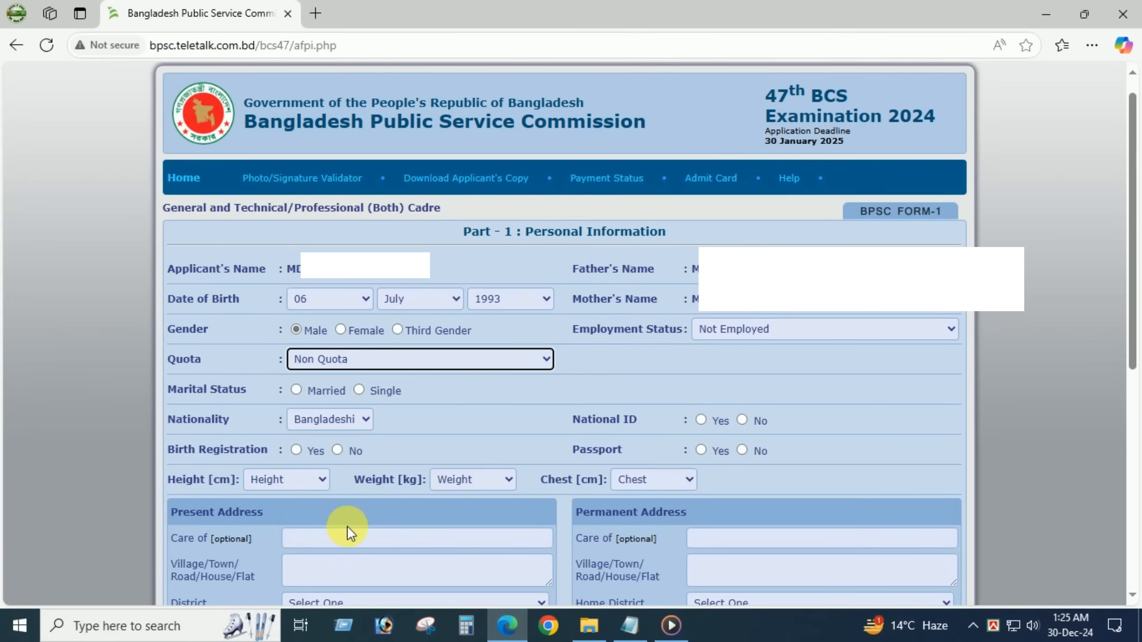
# - Set marital status to Single
pyautogui.click(296, 389)
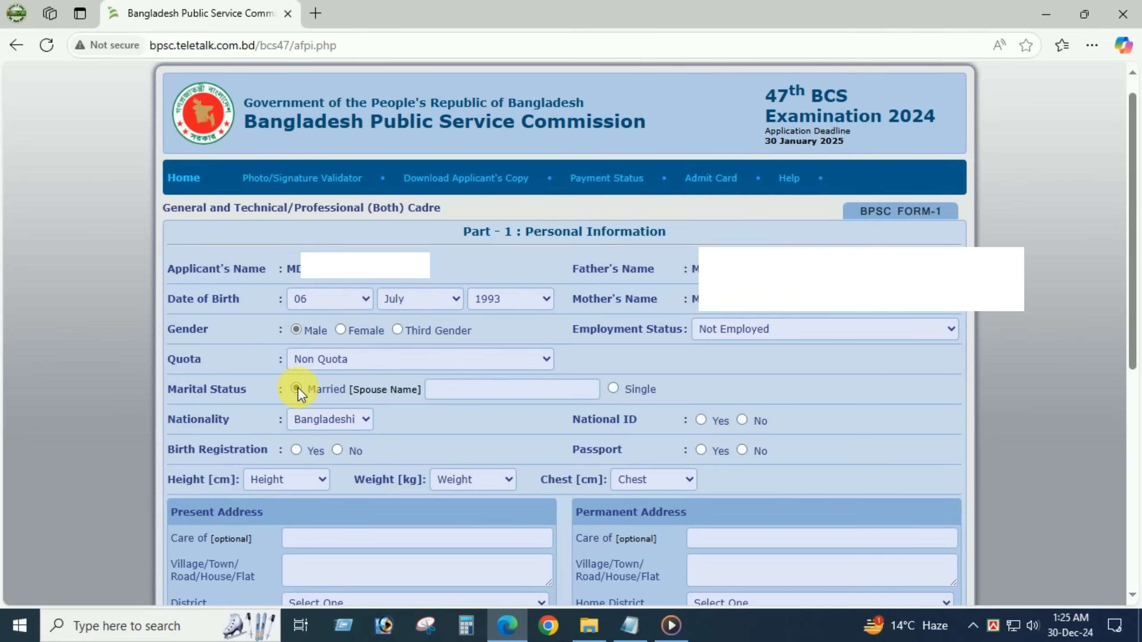
pyautogui.click(614, 390)
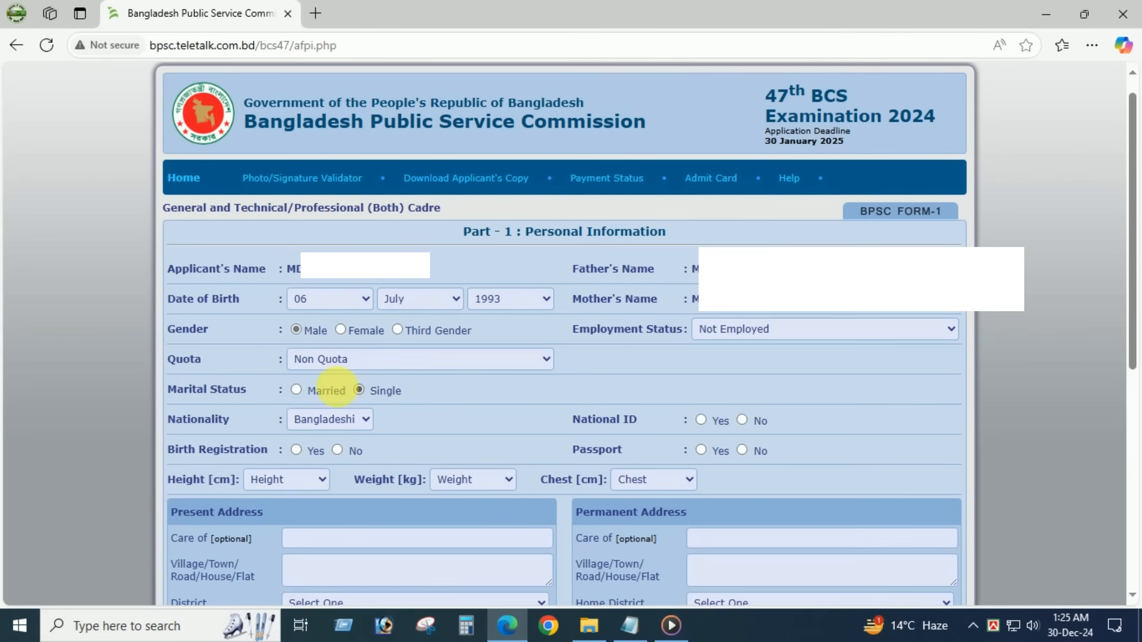
pyautogui.click(296, 388)
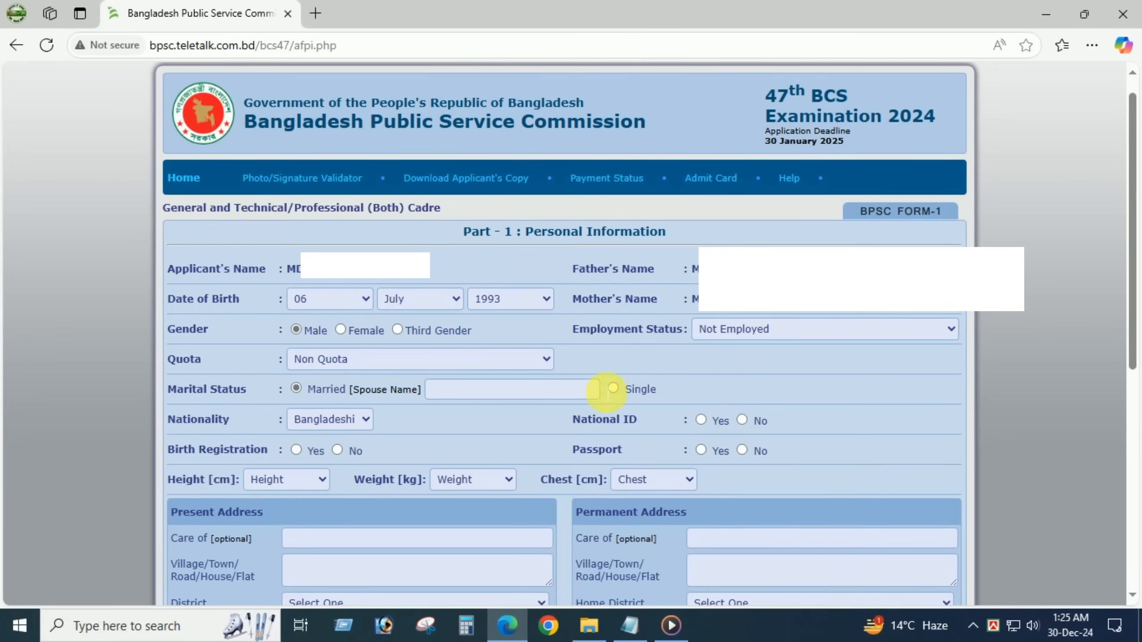
pyautogui.click(613, 388)
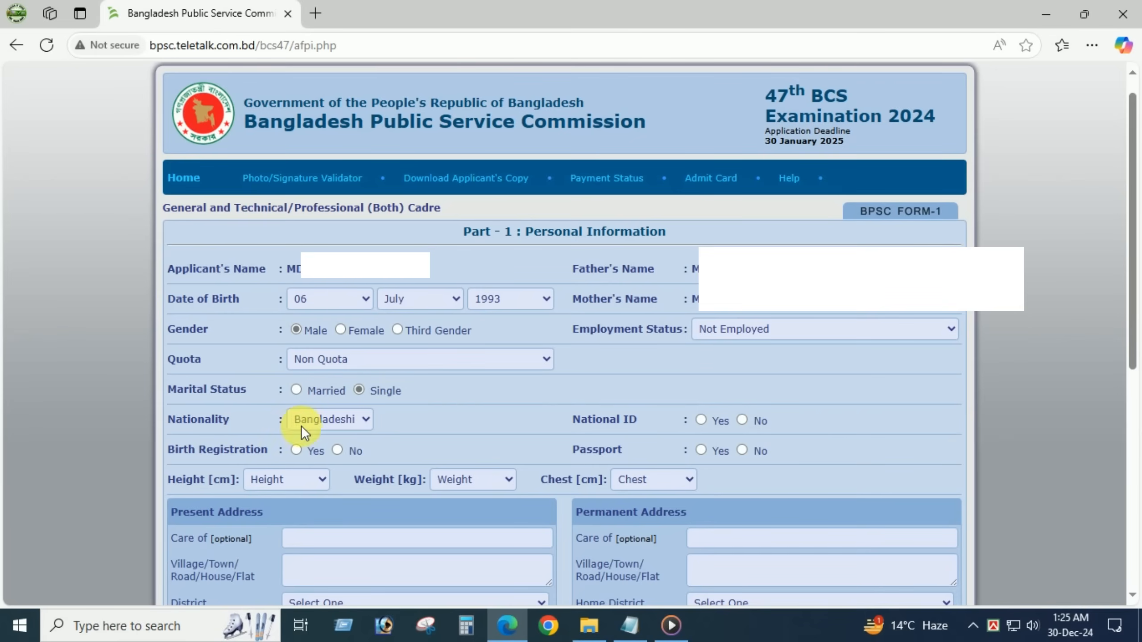
# - Answer Yes for National ID, and No for Birth Registration and Passport
pyautogui.click(701, 420)
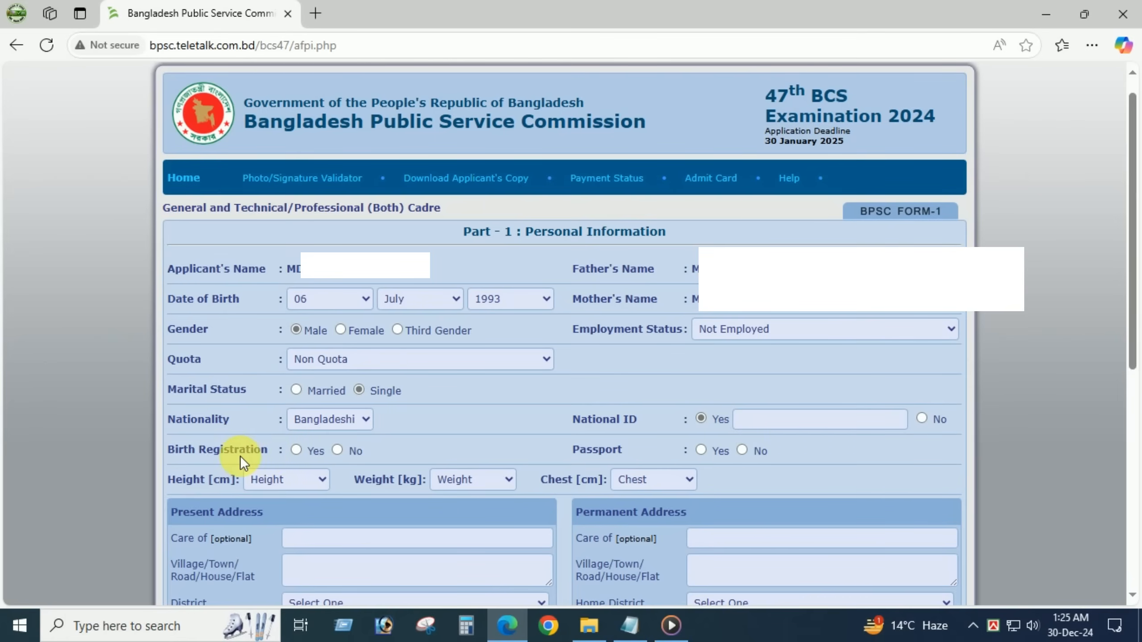
pyautogui.click(296, 450)
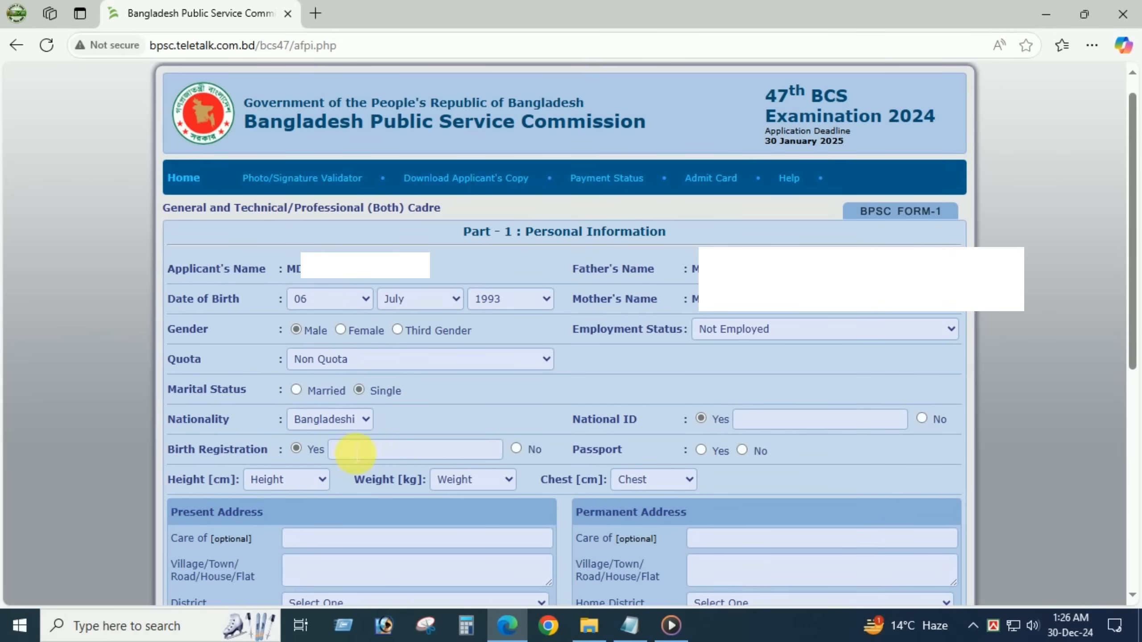
pyautogui.click(516, 449)
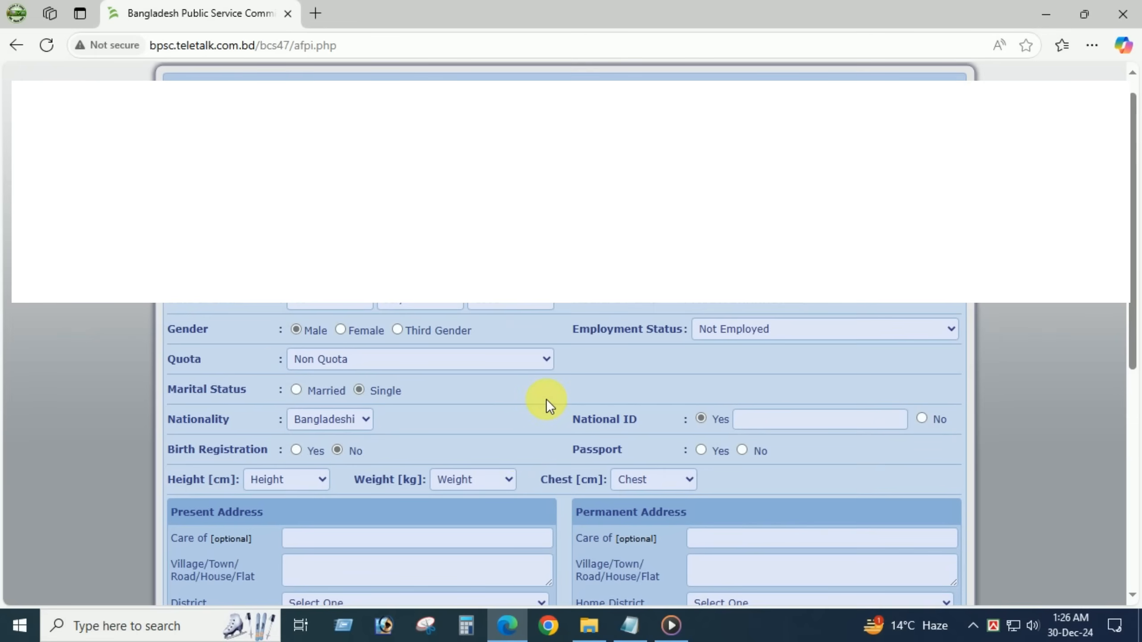
pyautogui.scroll(-2, 546, 399)
pyautogui.click(702, 367)
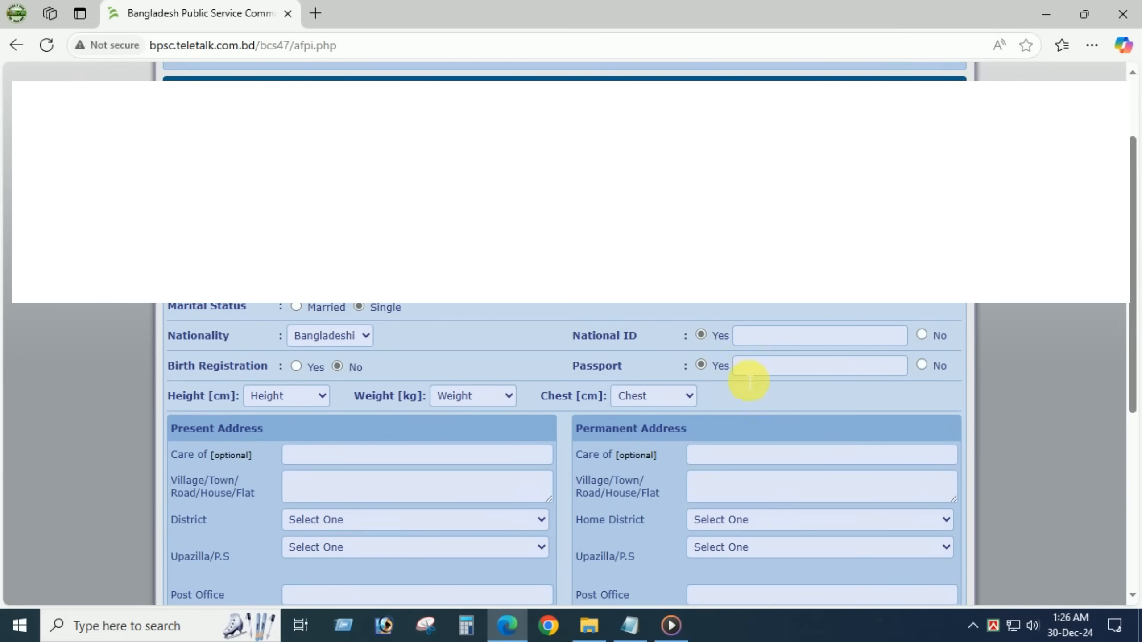
pyautogui.click(923, 366)
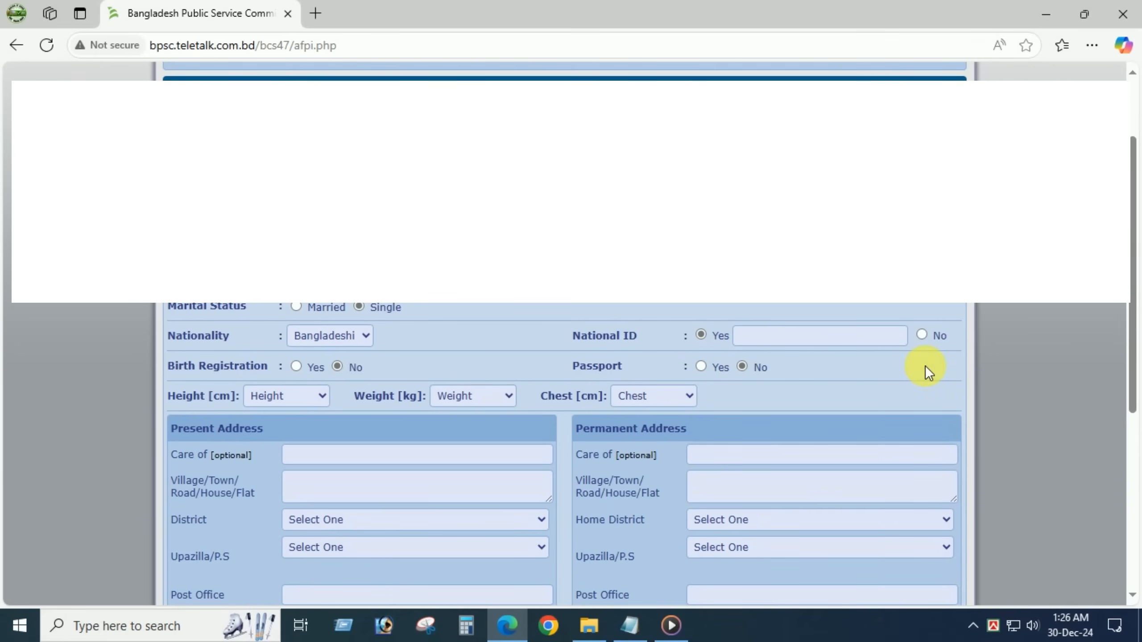
# - Set height to 165 cm and weight to 47 kg
pyautogui.scroll(-4, 778, 393)
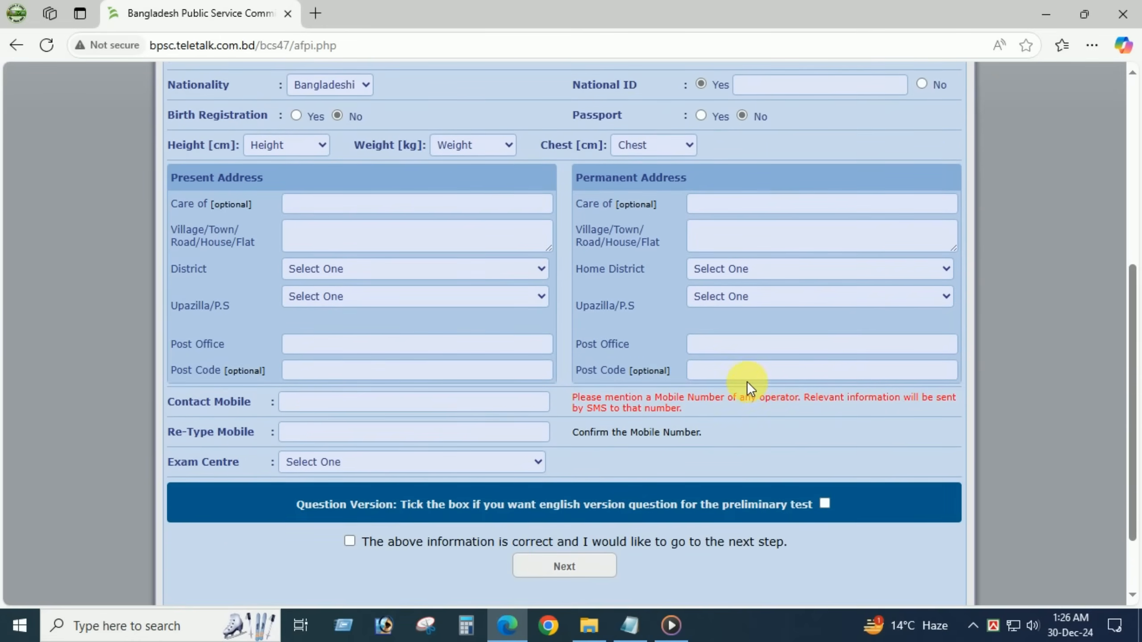
pyautogui.scroll(-1, 723, 362)
pyautogui.scroll(1, 723, 362)
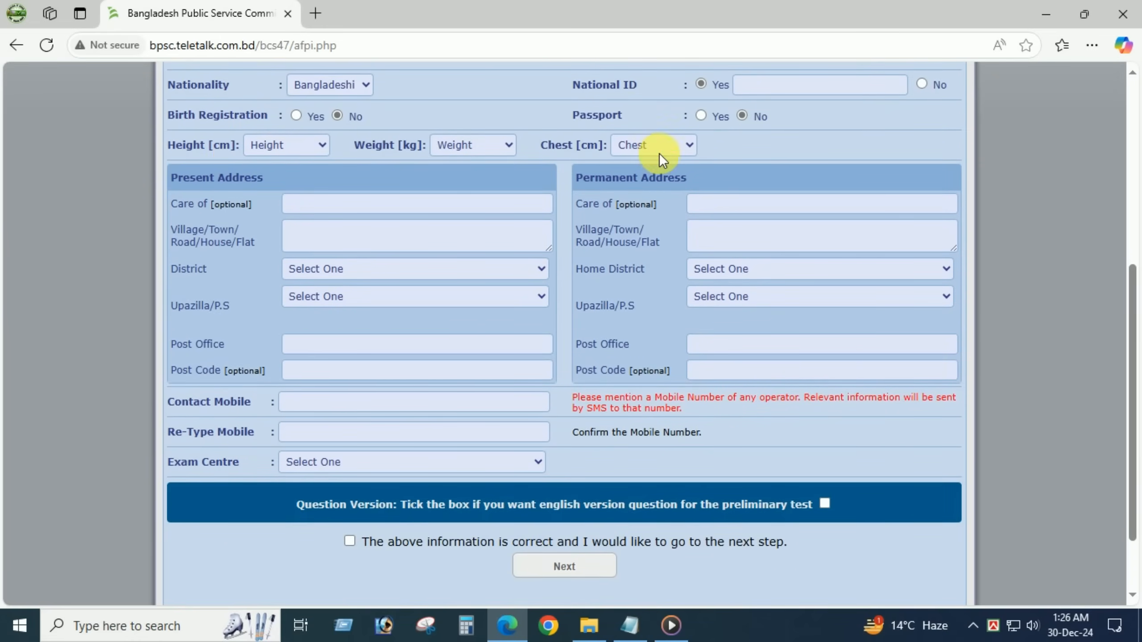
pyautogui.click(323, 148)
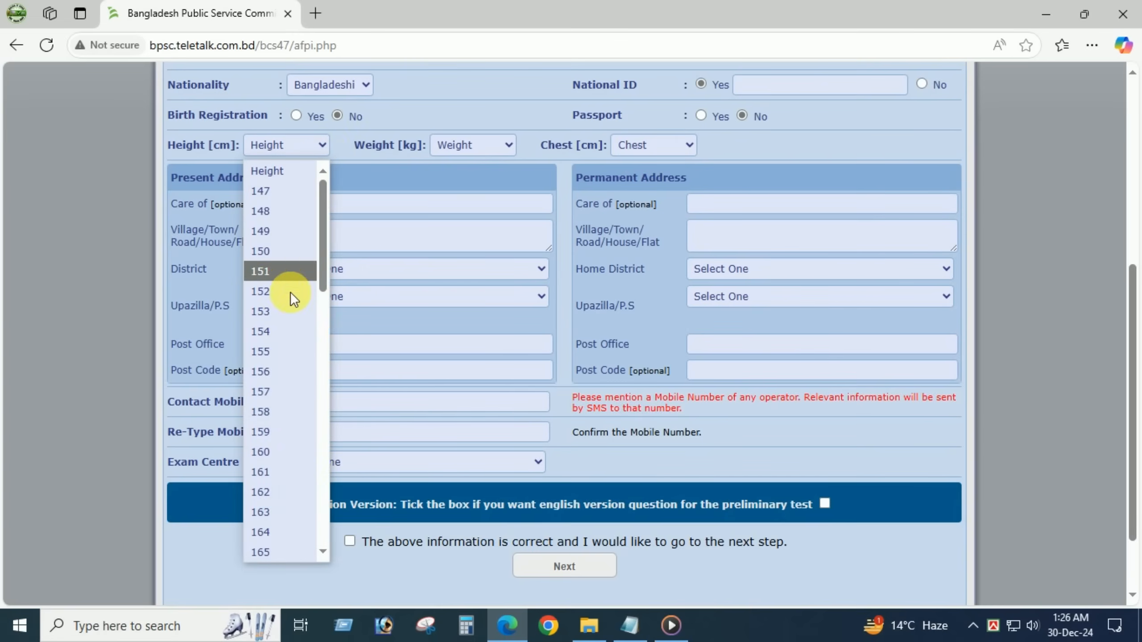
pyautogui.click(270, 549)
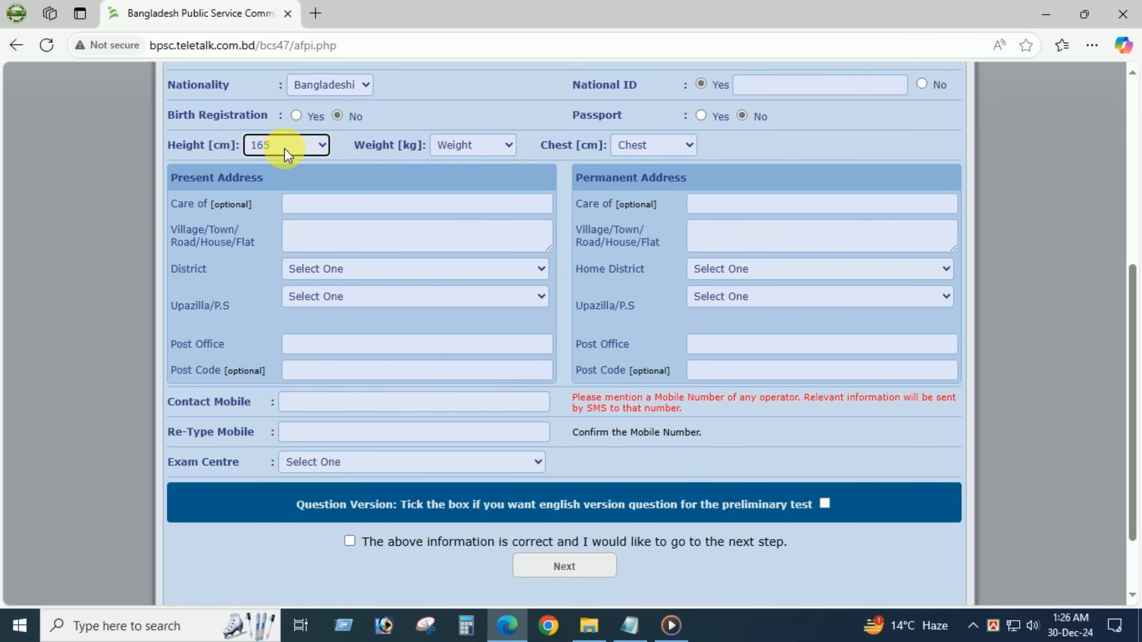
pyautogui.click(186, 155)
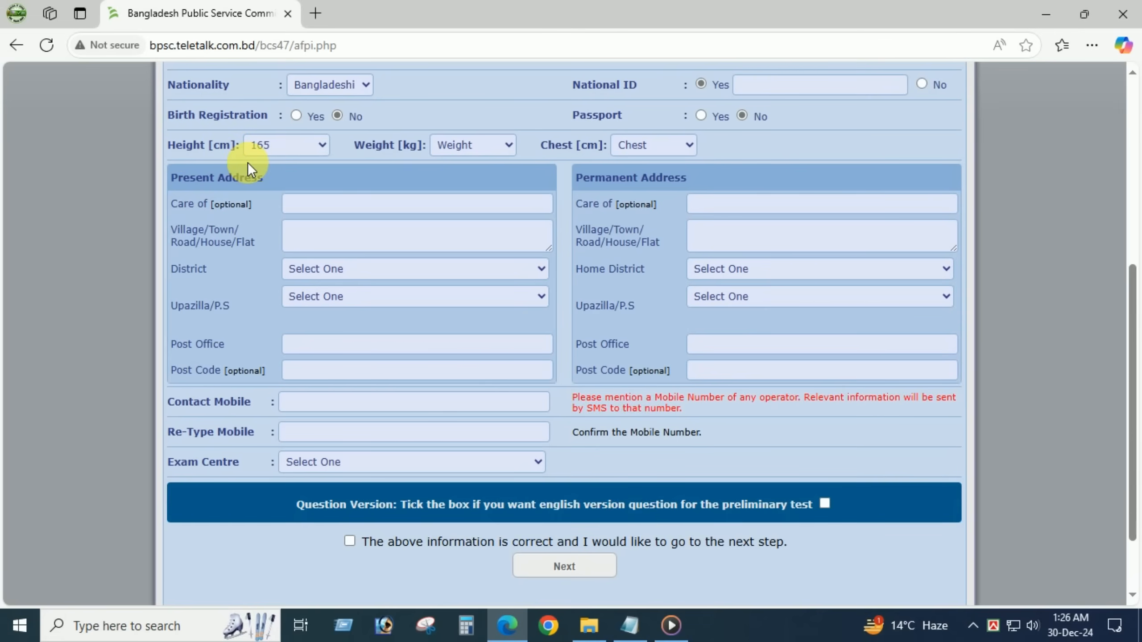
pyautogui.click(500, 147)
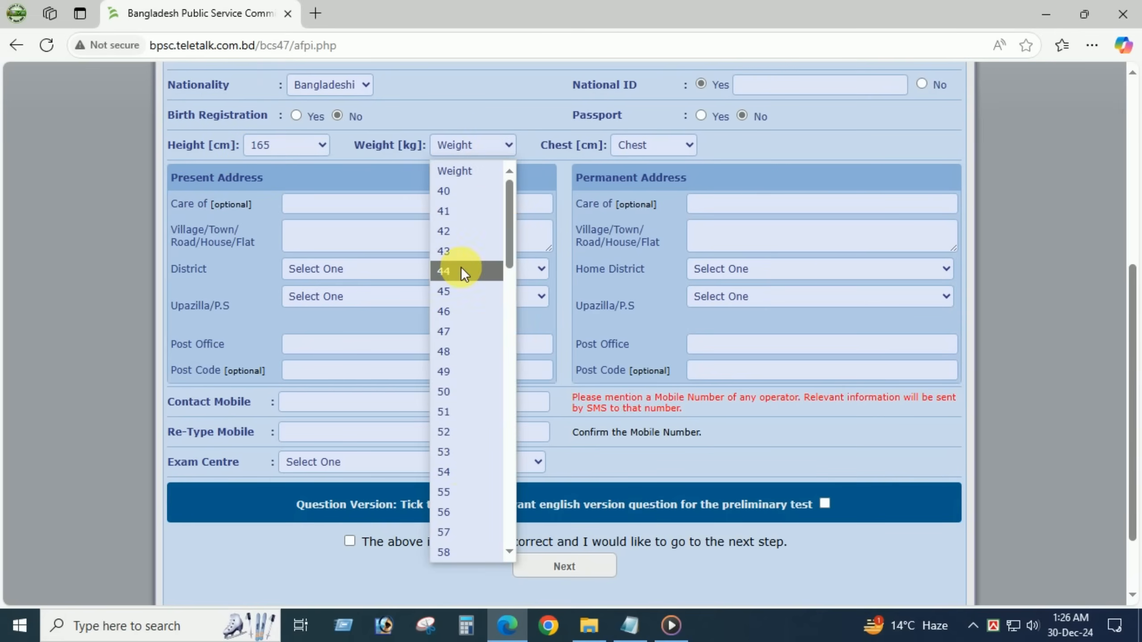
pyautogui.scroll(-6, 463, 463)
pyautogui.scroll(-1, 466, 478)
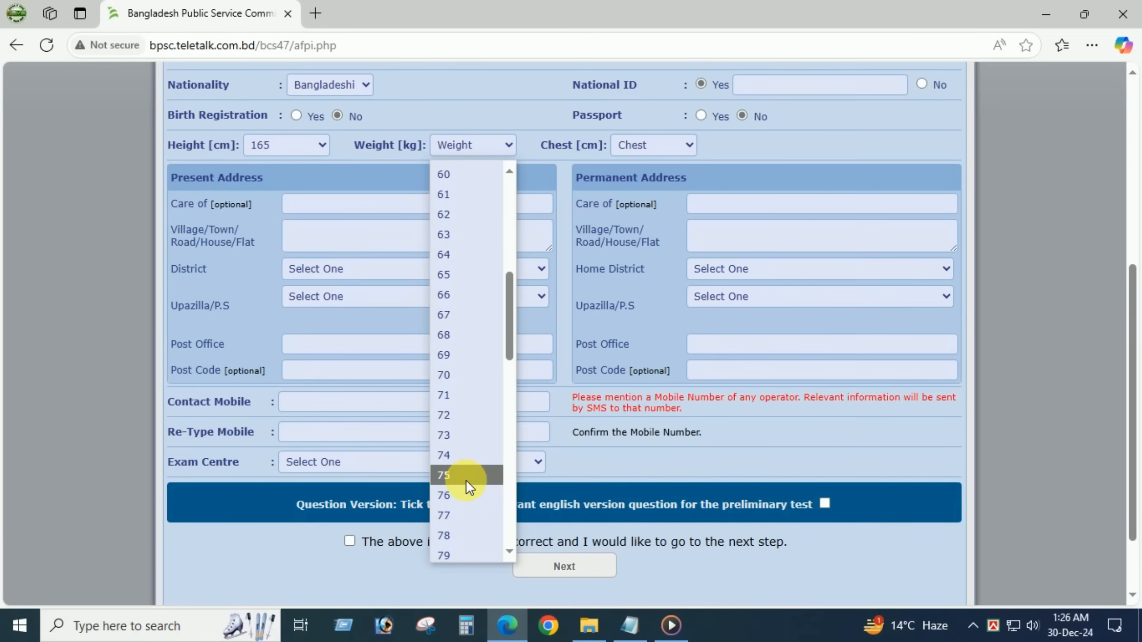
pyautogui.scroll(6, 472, 318)
pyautogui.click(471, 245)
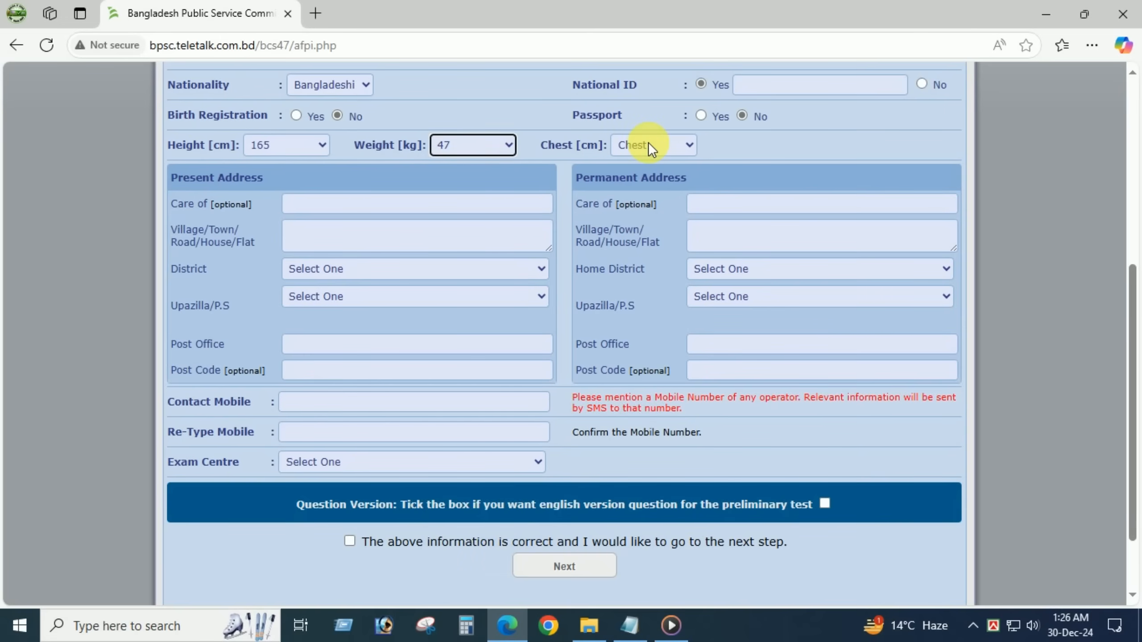
# - Set chest to 89 cm and begin the present address care-of field
pyautogui.click(648, 148)
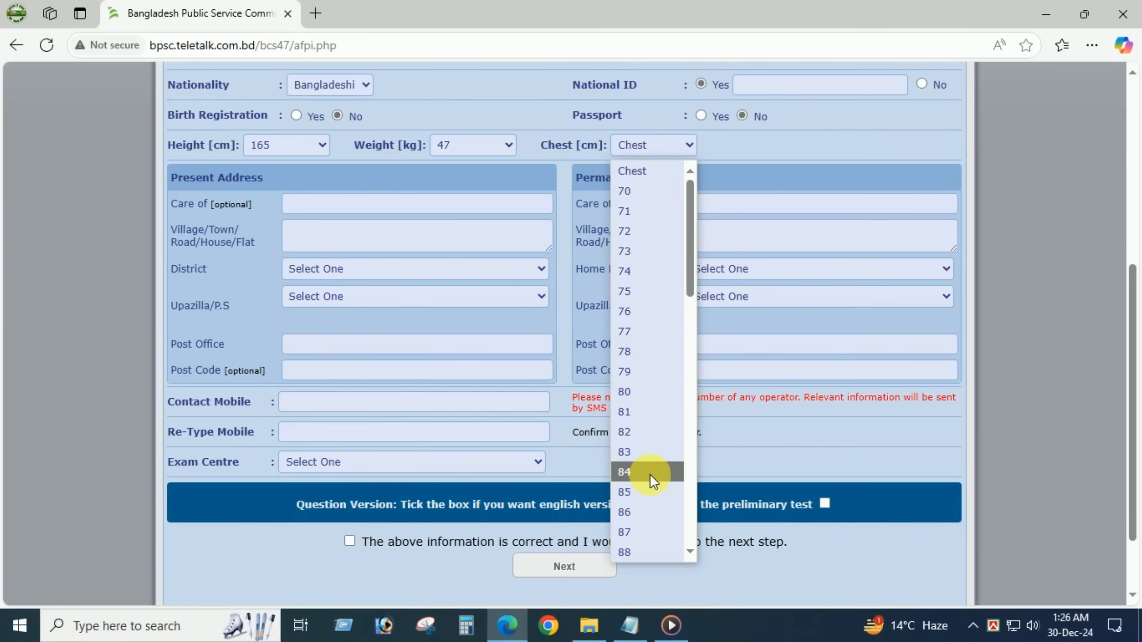
pyautogui.scroll(-2, 632, 423)
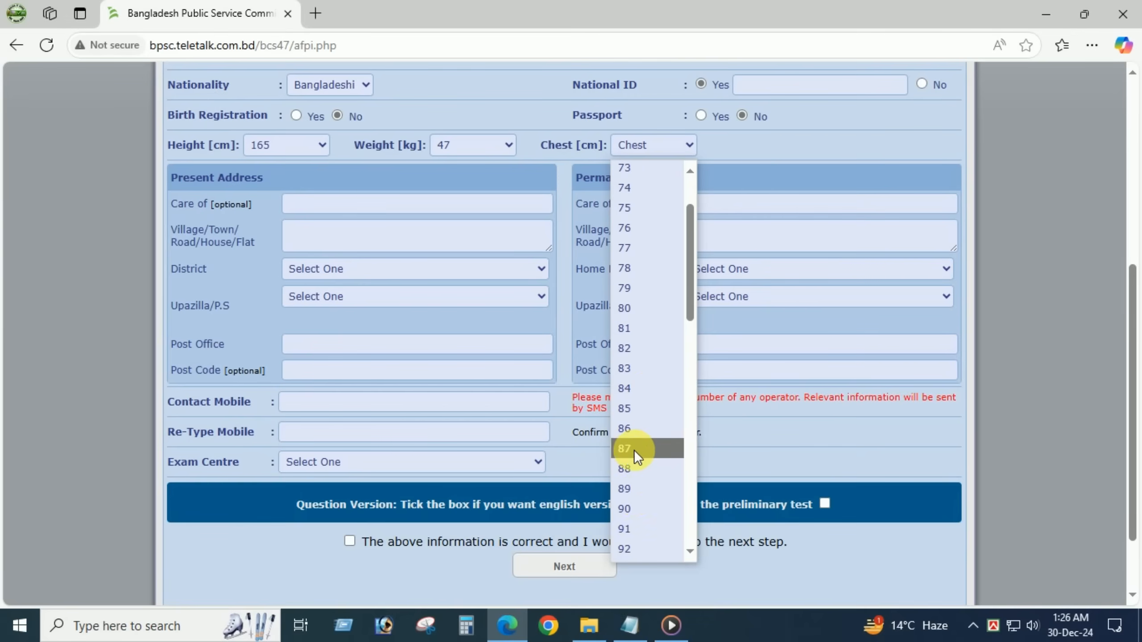
pyautogui.click(633, 495)
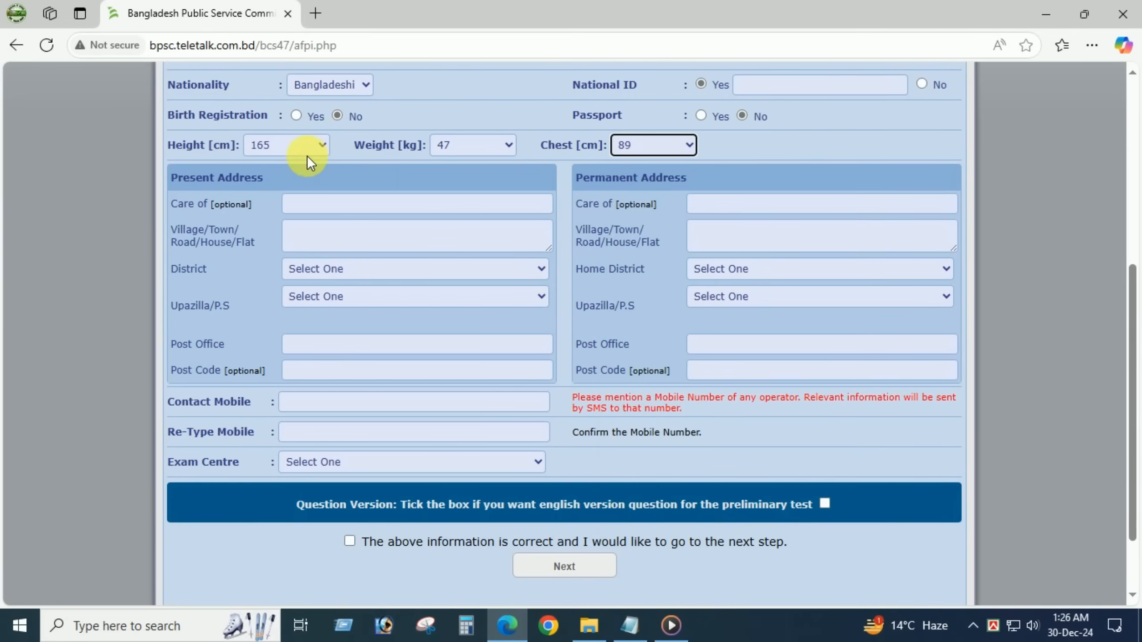
pyautogui.click(236, 186)
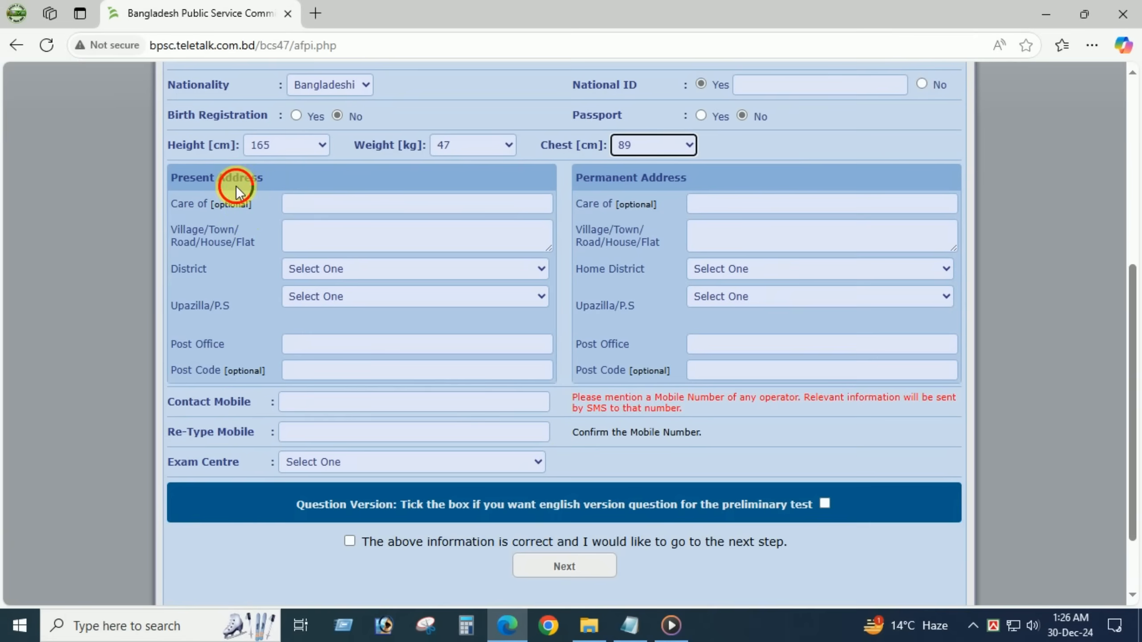
pyautogui.click(330, 205)
pyautogui.press('Escape')
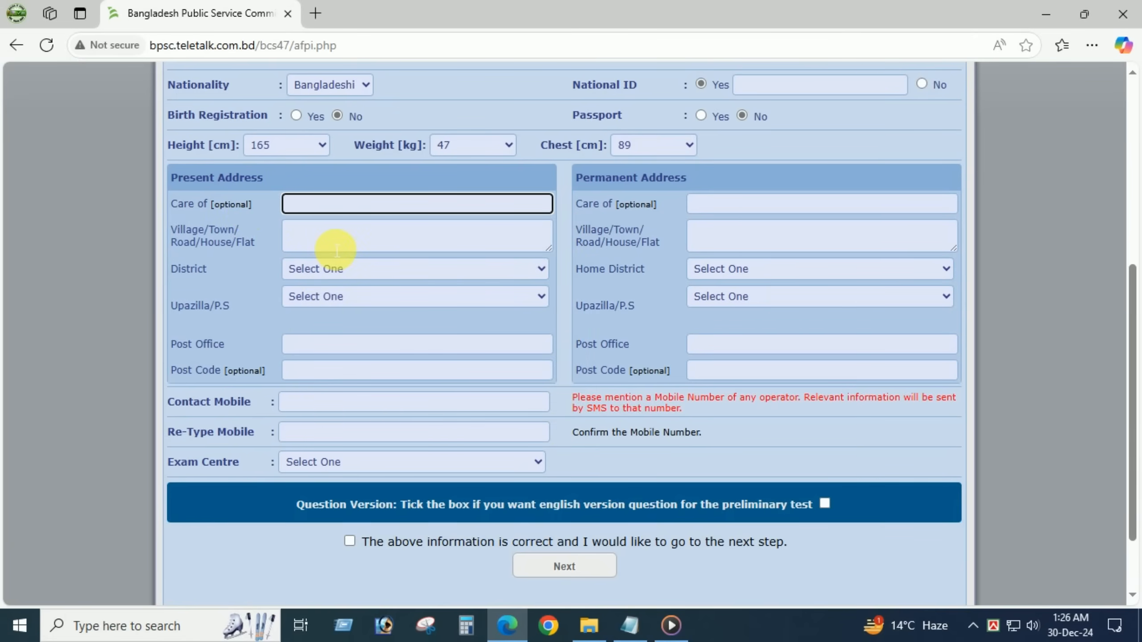
# - Pick the present address district and upazila, and set the exam centre to SYLHET
pyautogui.click(319, 268)
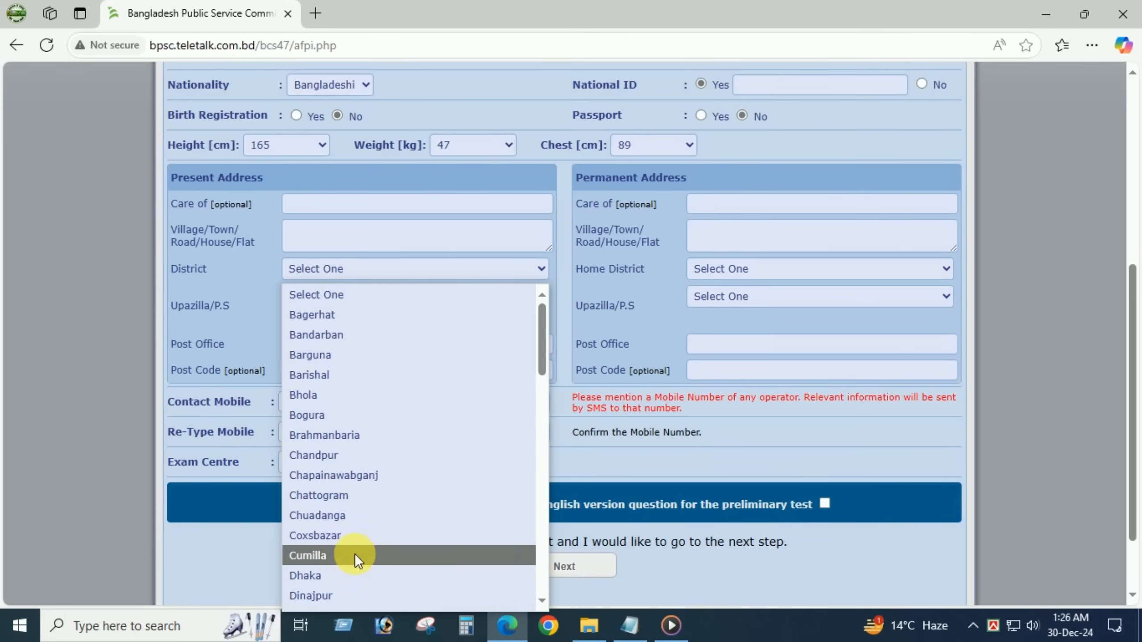
pyautogui.click(333, 581)
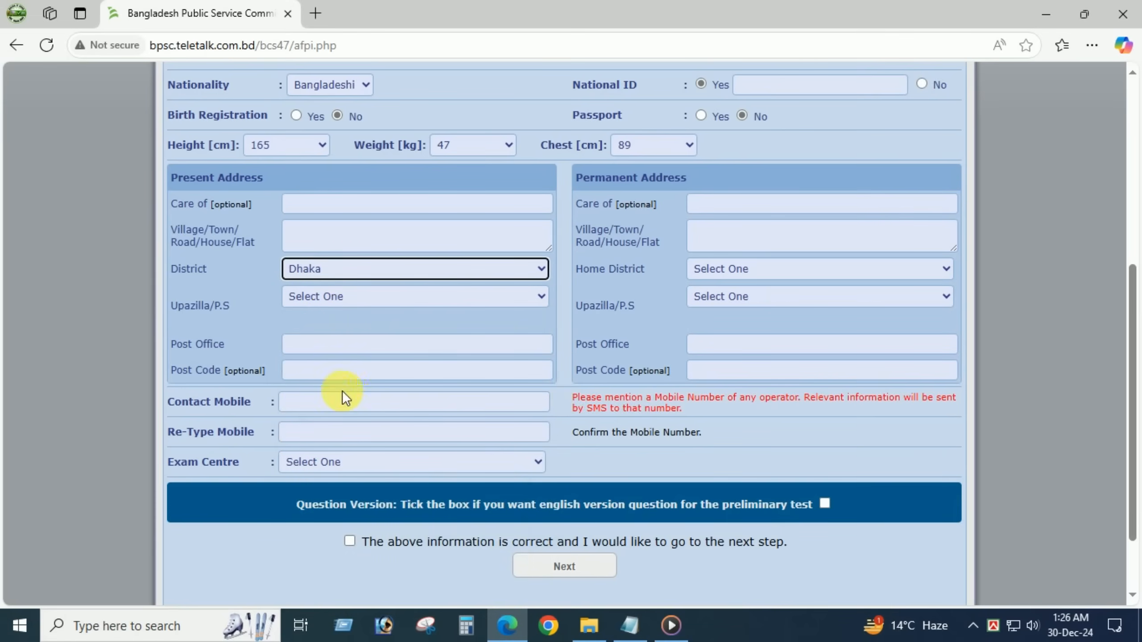
pyautogui.click(325, 296)
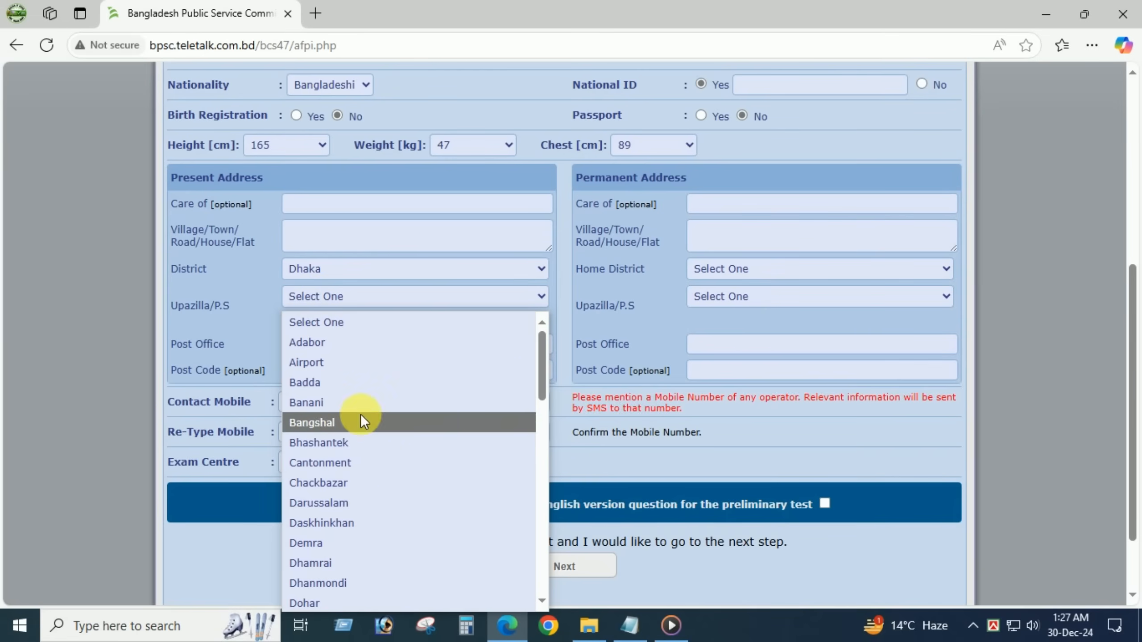
pyautogui.click(355, 361)
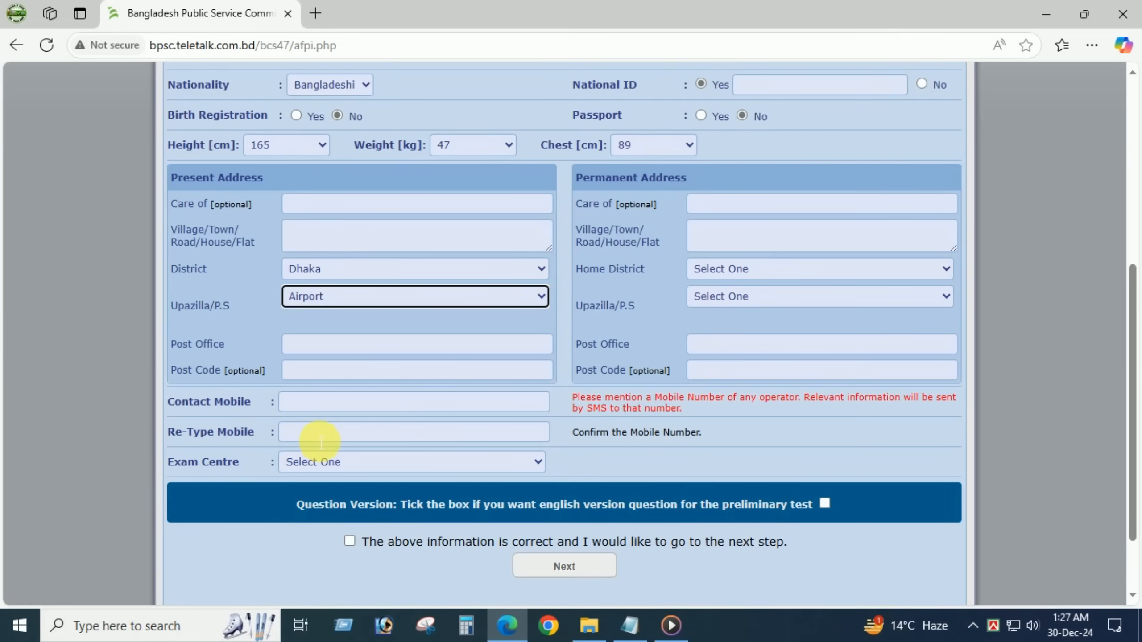
pyautogui.click(292, 463)
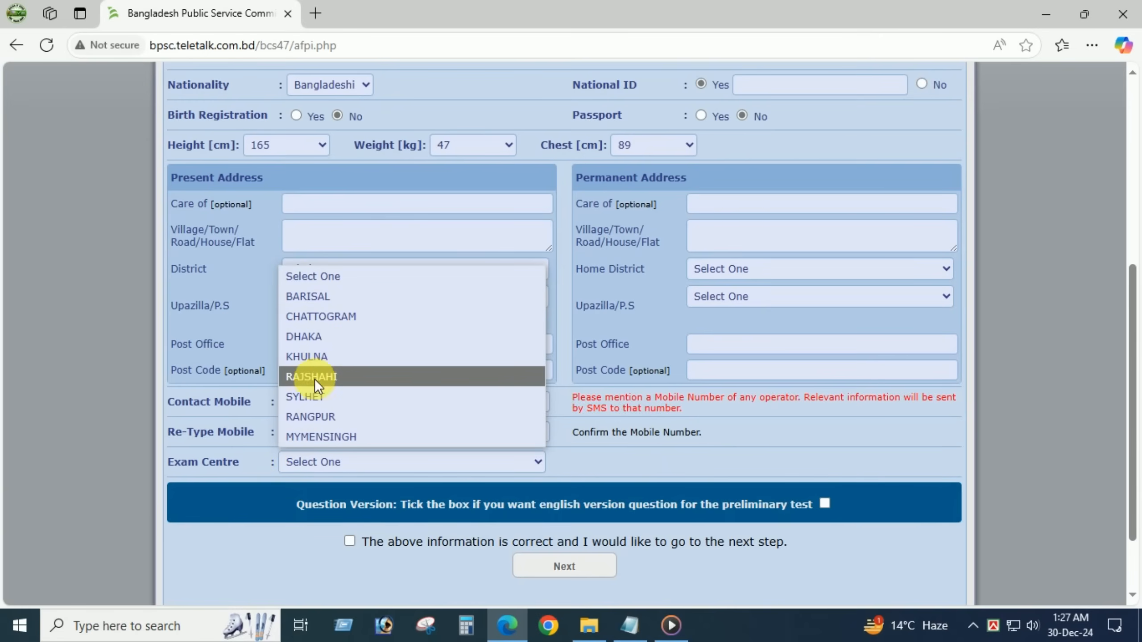
pyautogui.click(316, 418)
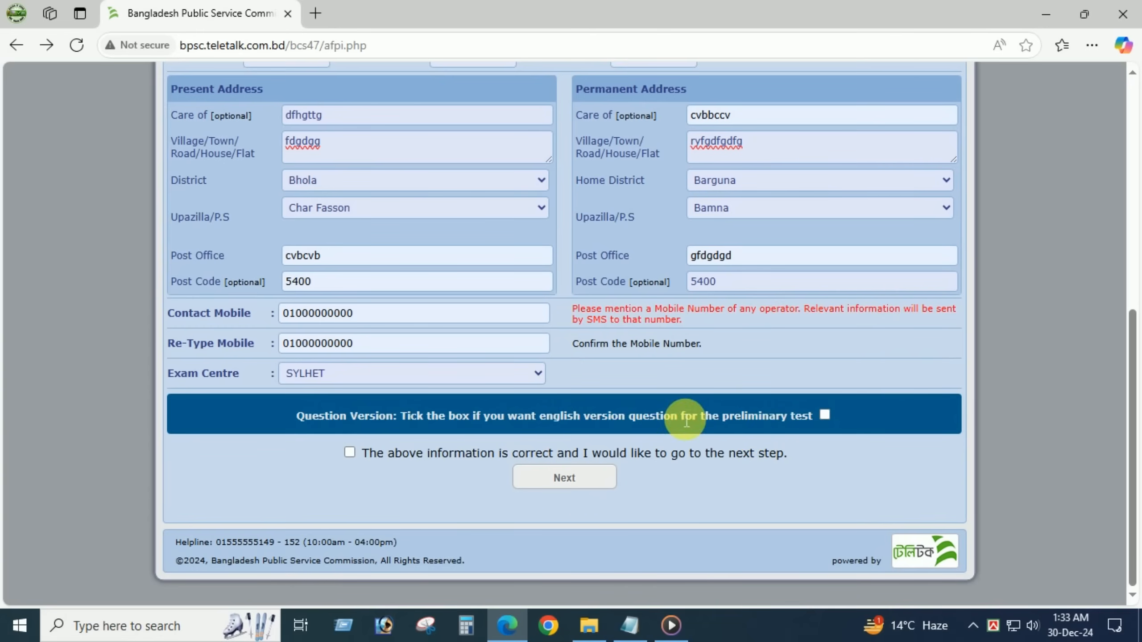
# - Turn English-version questions on and back off, accepting both alerts, and submit Part 1
pyautogui.click(826, 416)
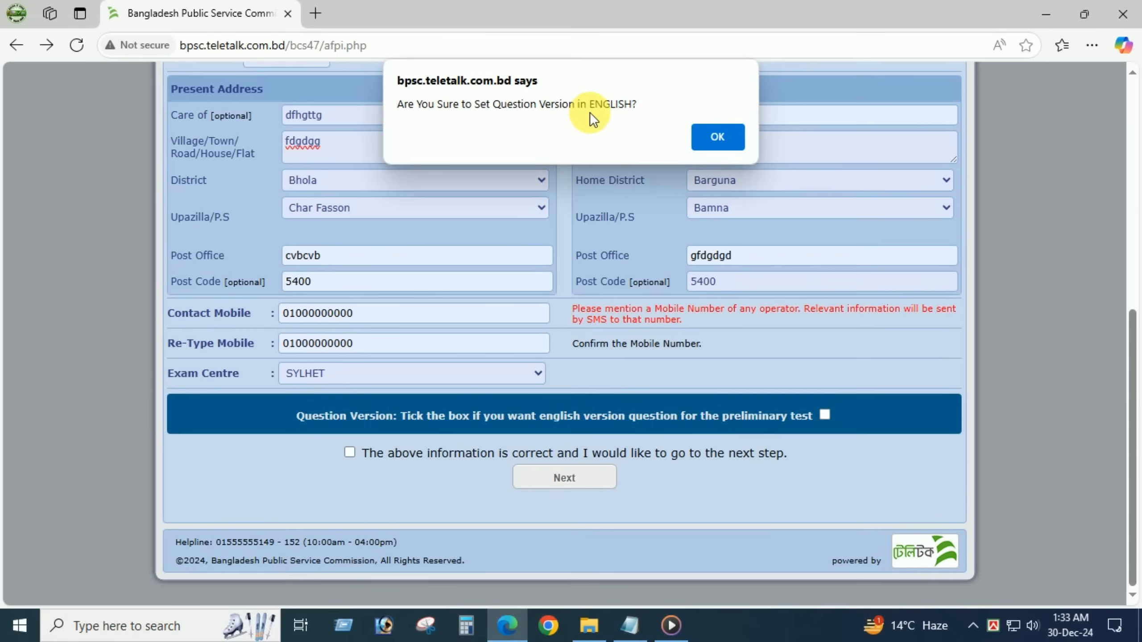
pyautogui.click(718, 136)
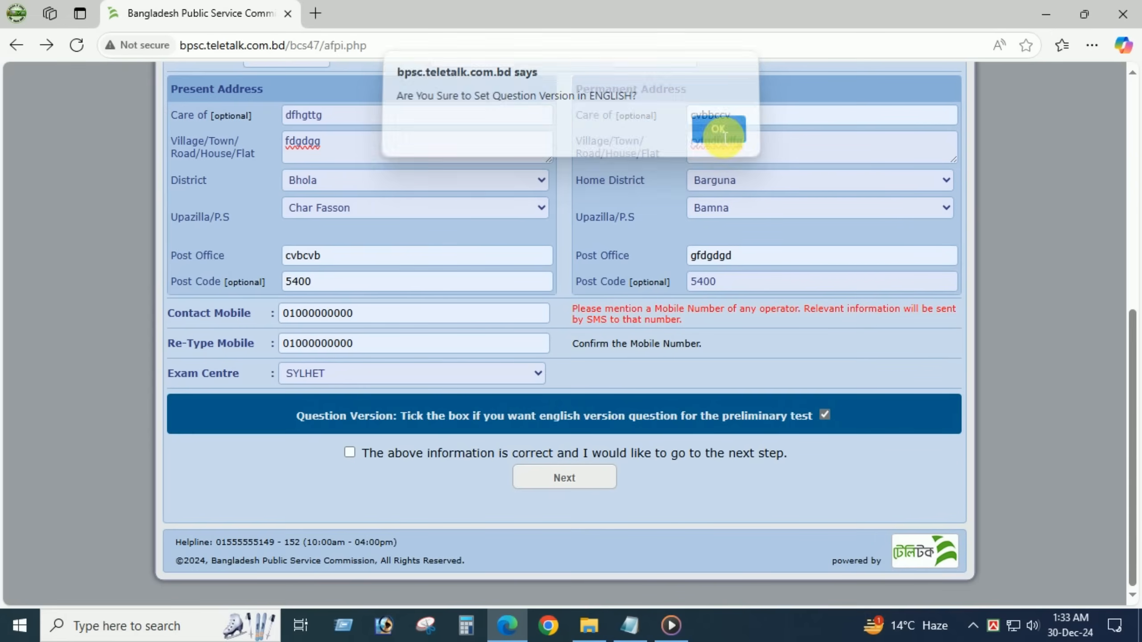
pyautogui.click(821, 416)
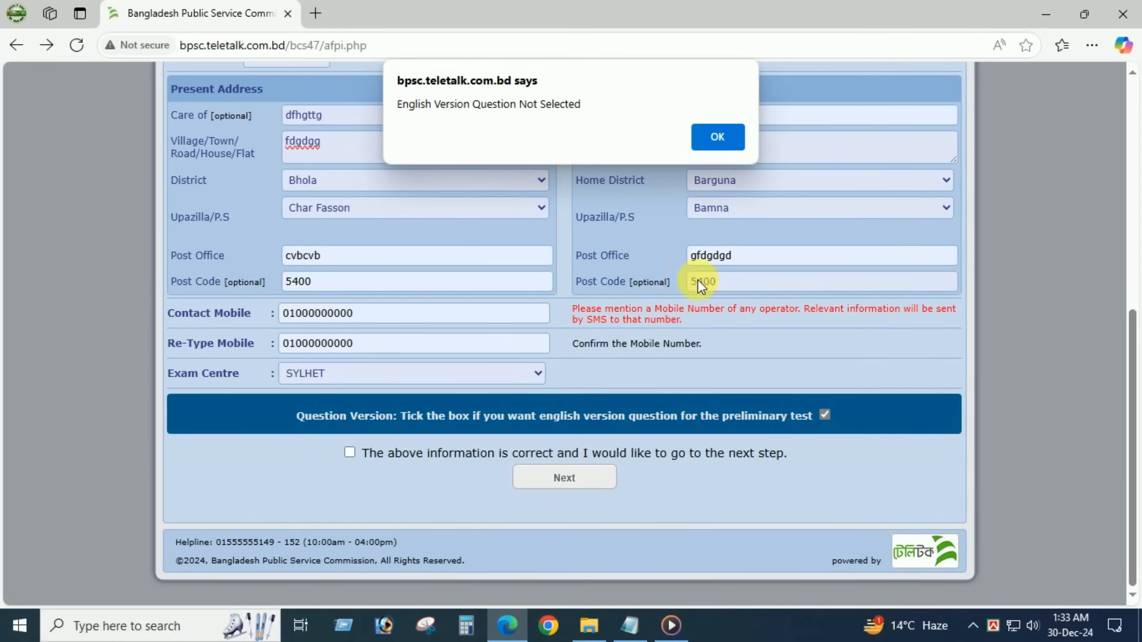
pyautogui.click(716, 137)
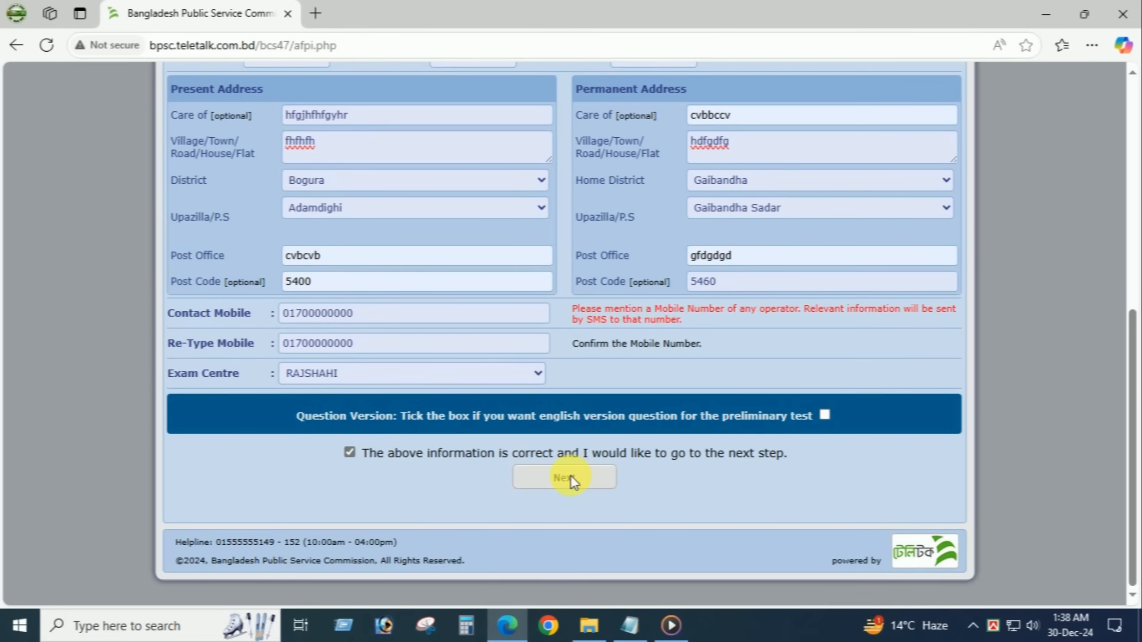
pyautogui.click(569, 479)
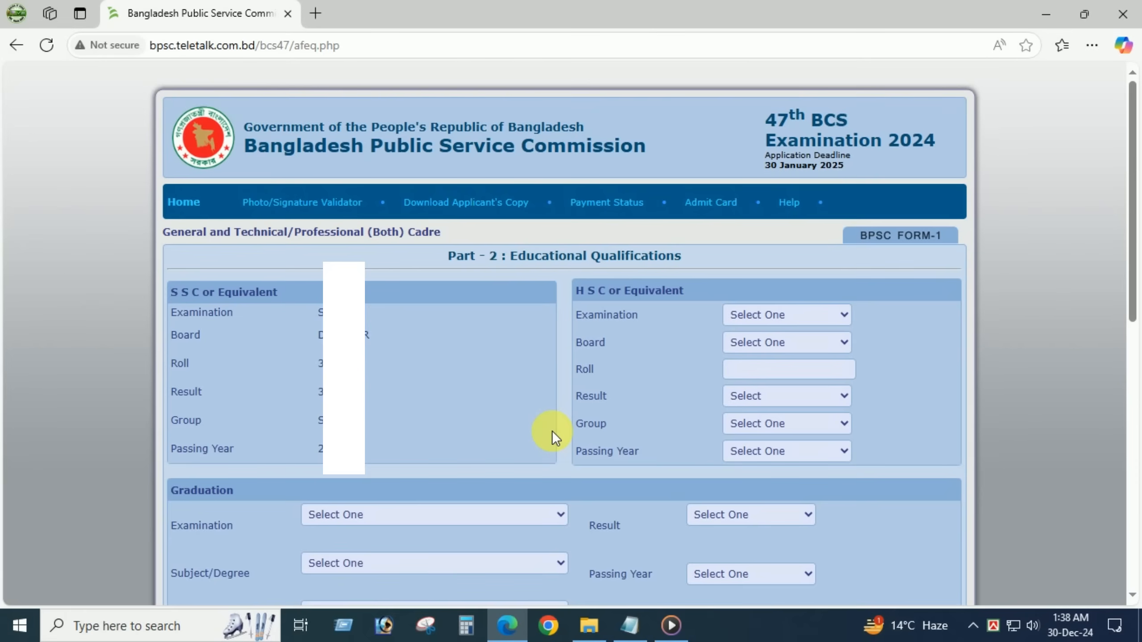
# - Try several higher secondary examination options and settle on H.S.C
pyautogui.click(777, 315)
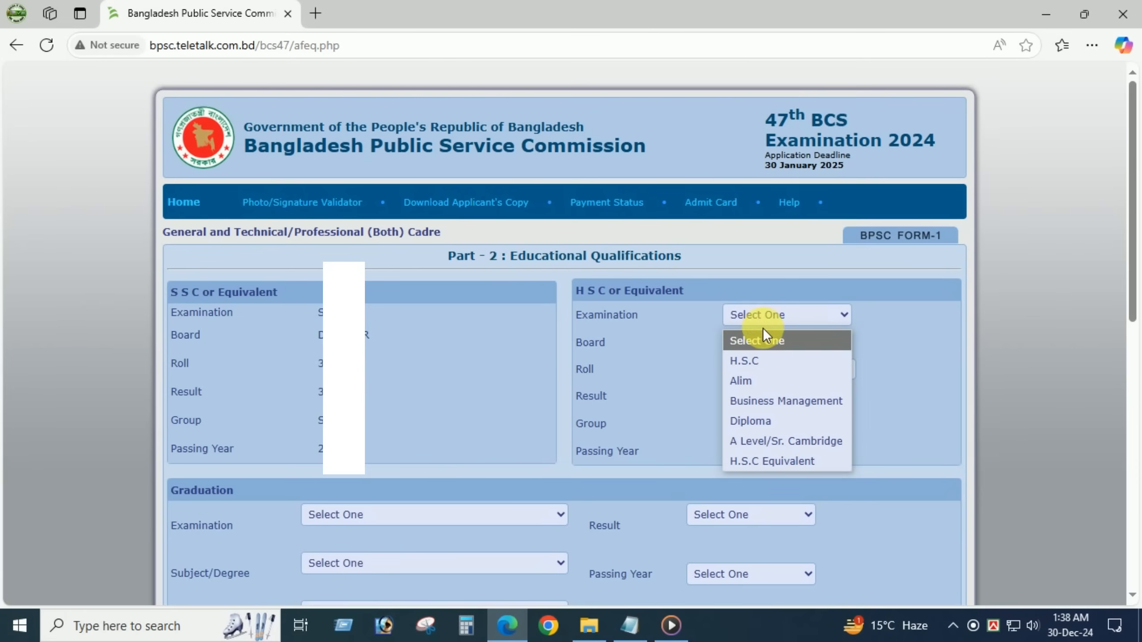
pyautogui.click(775, 363)
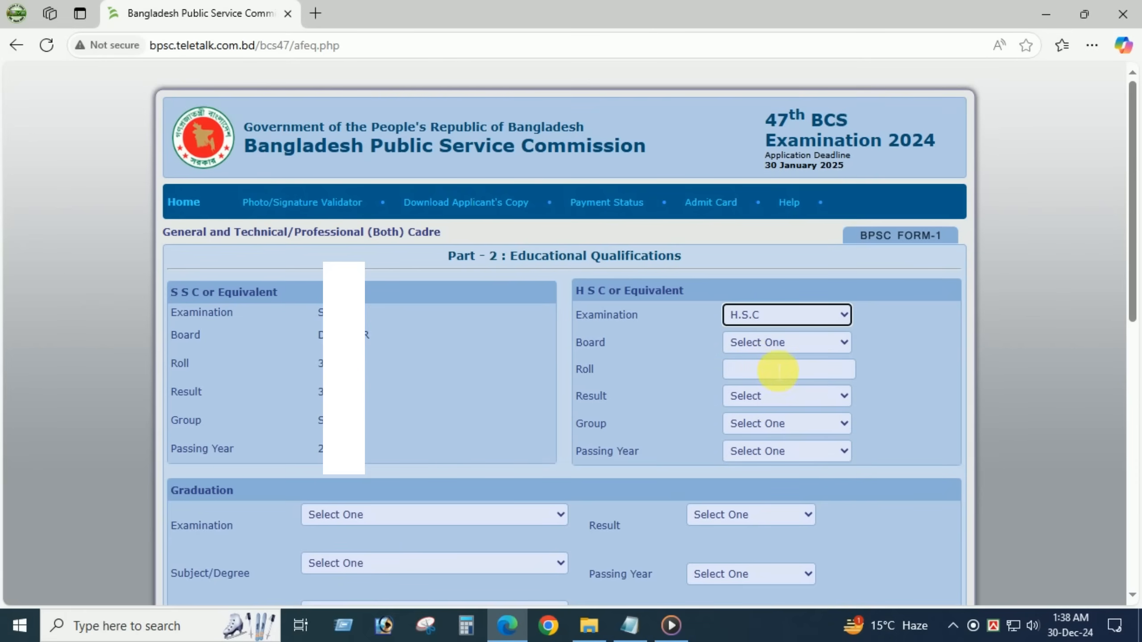
pyautogui.click(758, 318)
pyautogui.click(751, 383)
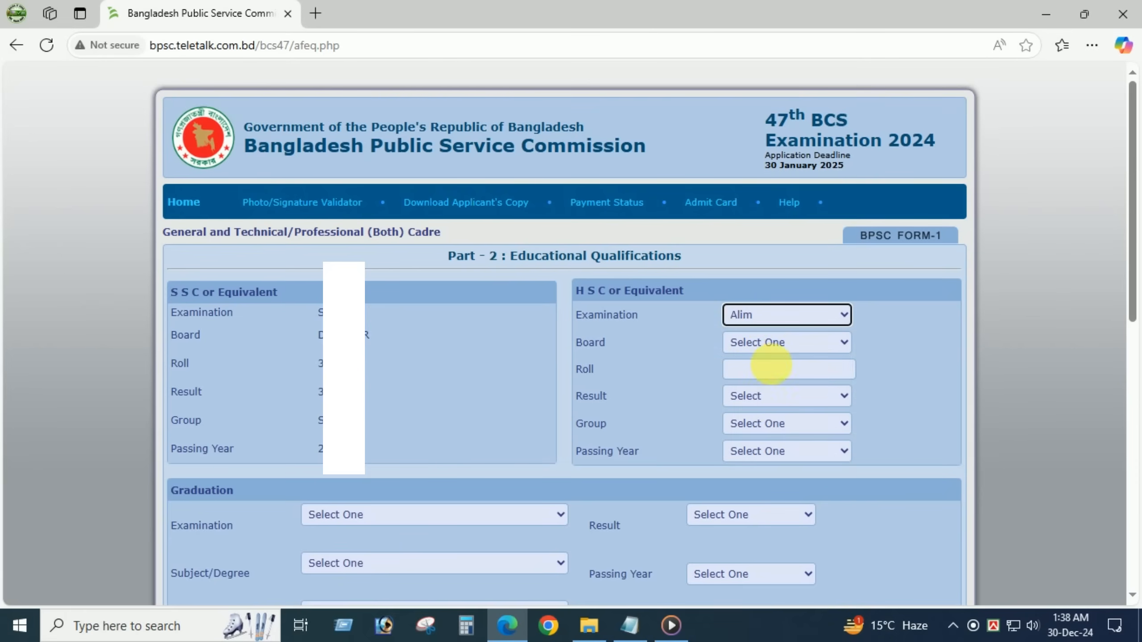
pyautogui.click(745, 318)
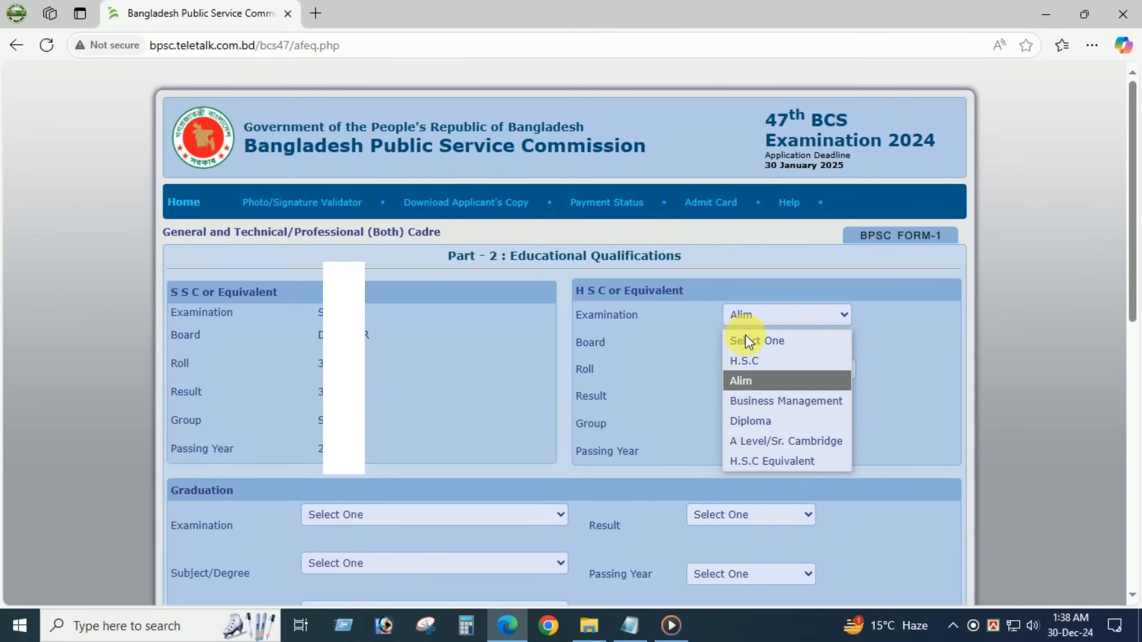
pyautogui.click(766, 404)
pyautogui.click(773, 322)
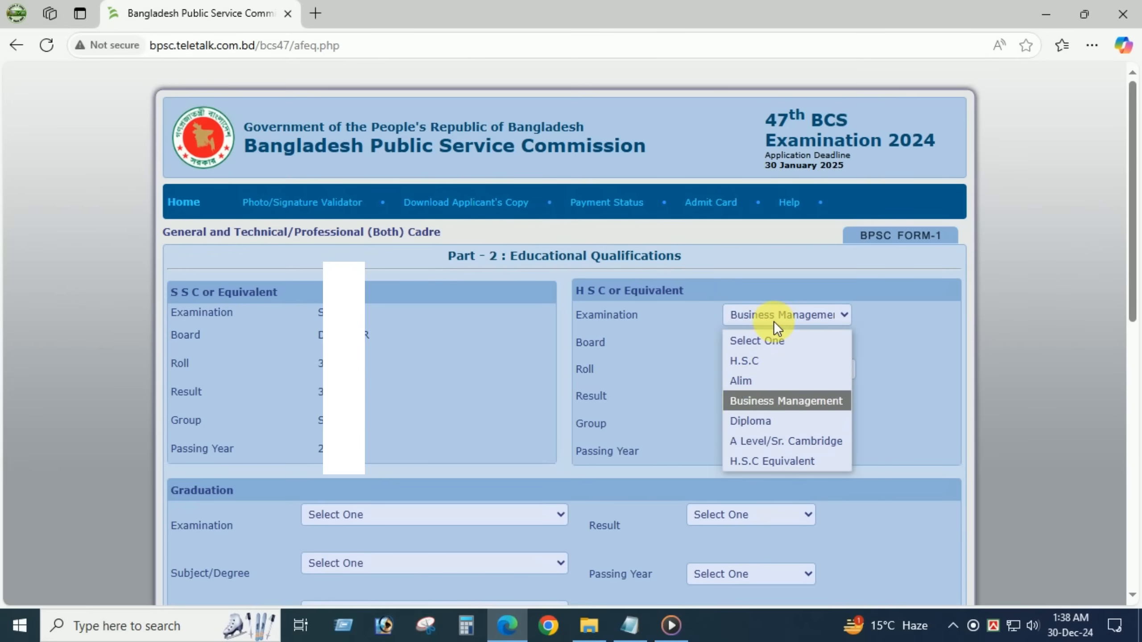
pyautogui.click(745, 429)
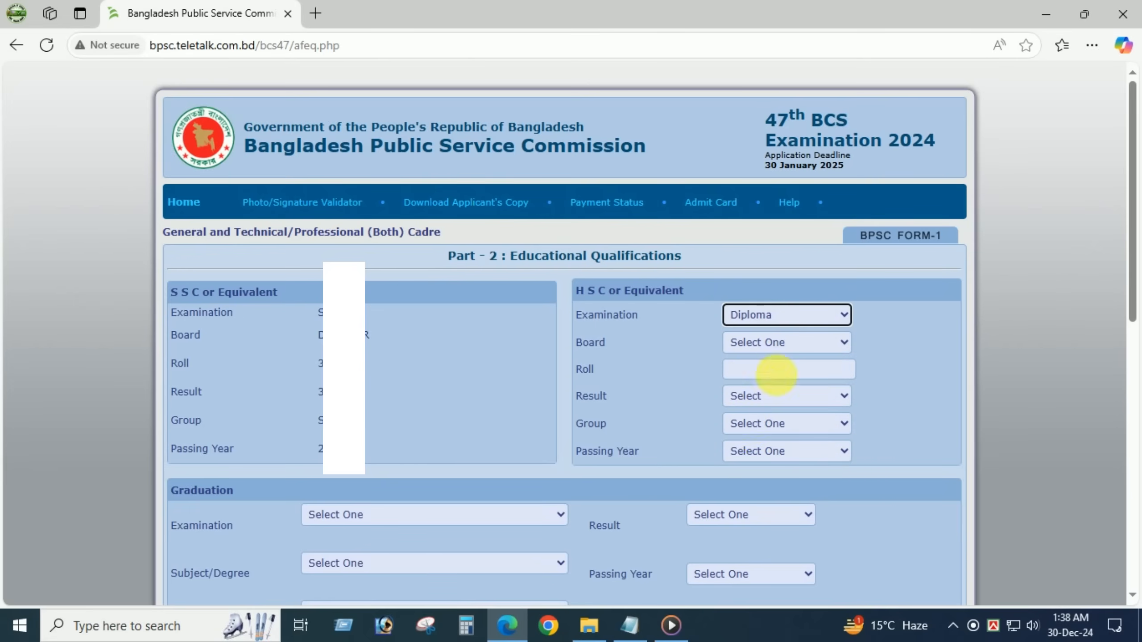
pyautogui.click(753, 316)
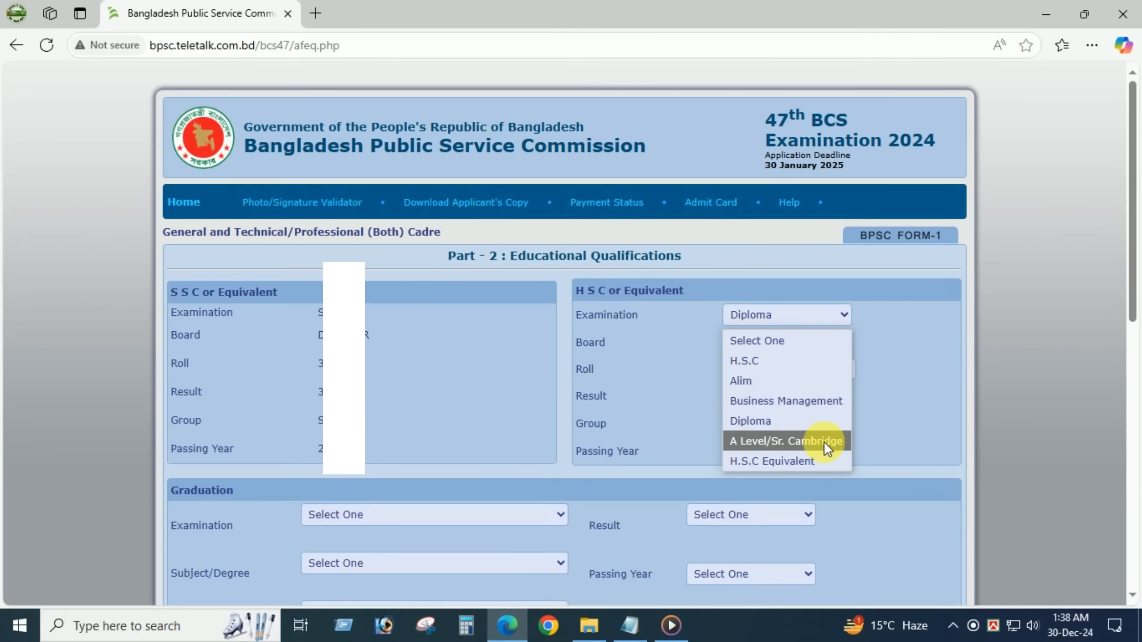
pyautogui.click(792, 442)
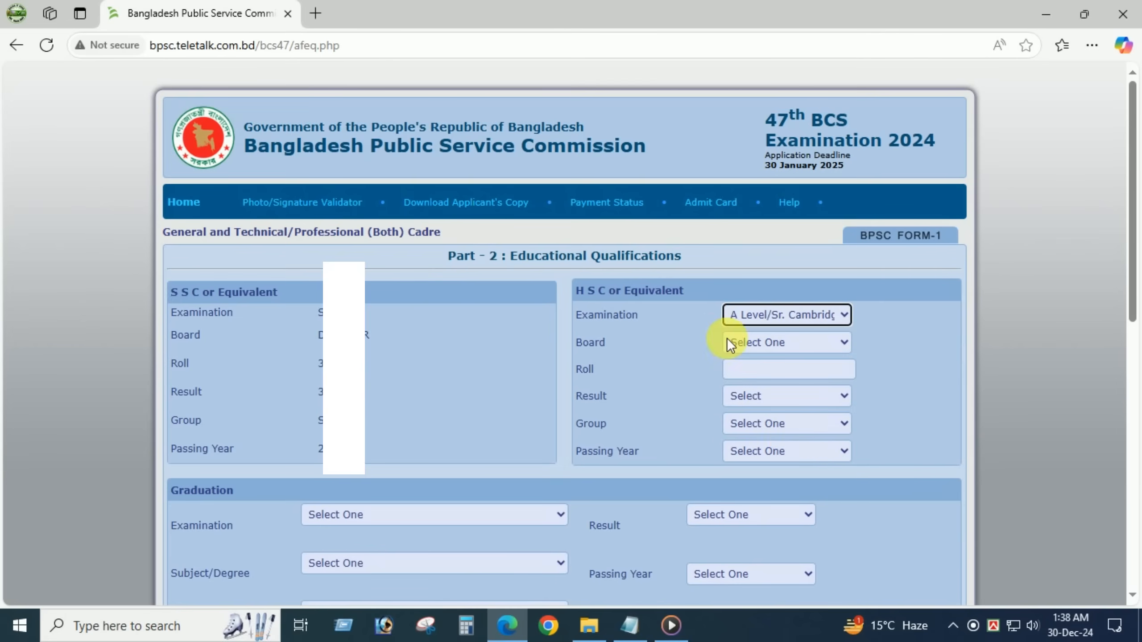
pyautogui.click(747, 318)
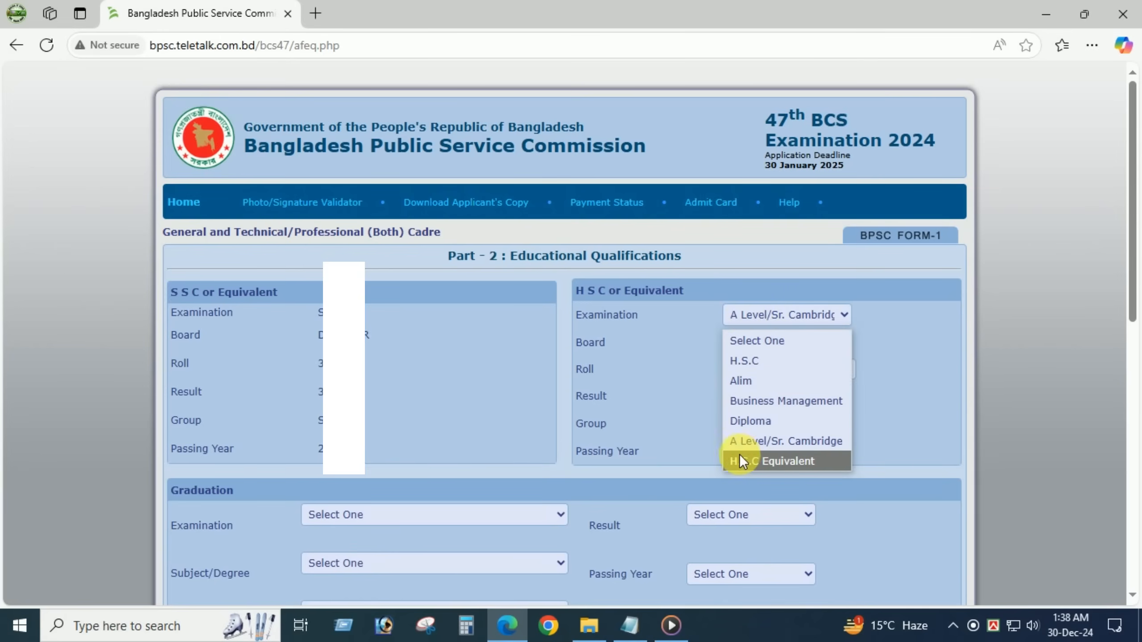
pyautogui.click(769, 459)
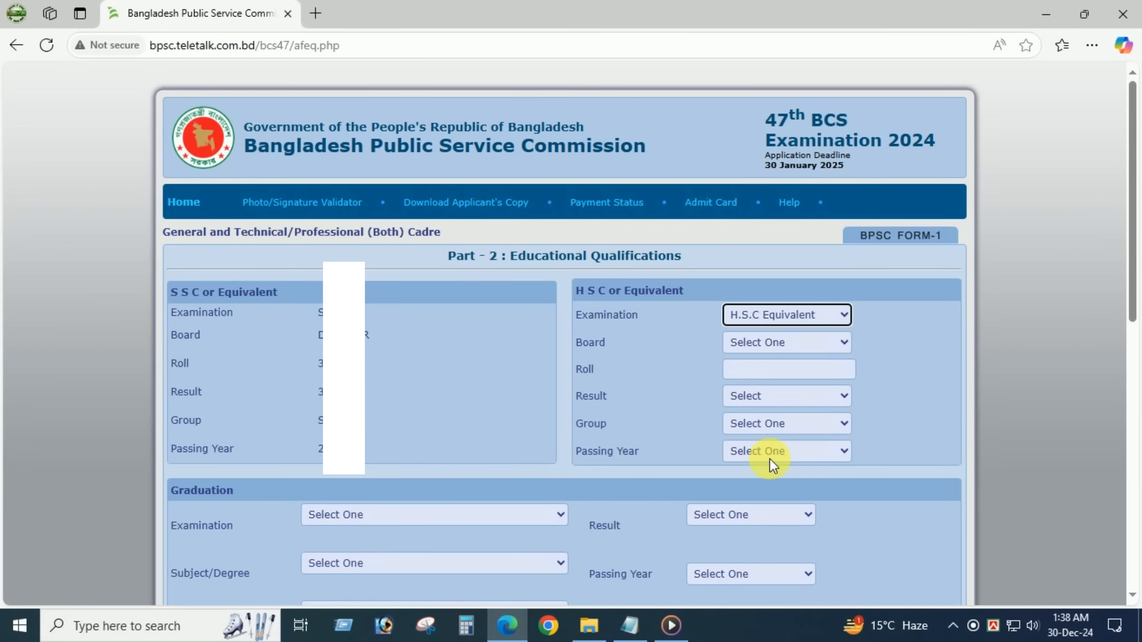
pyautogui.click(782, 321)
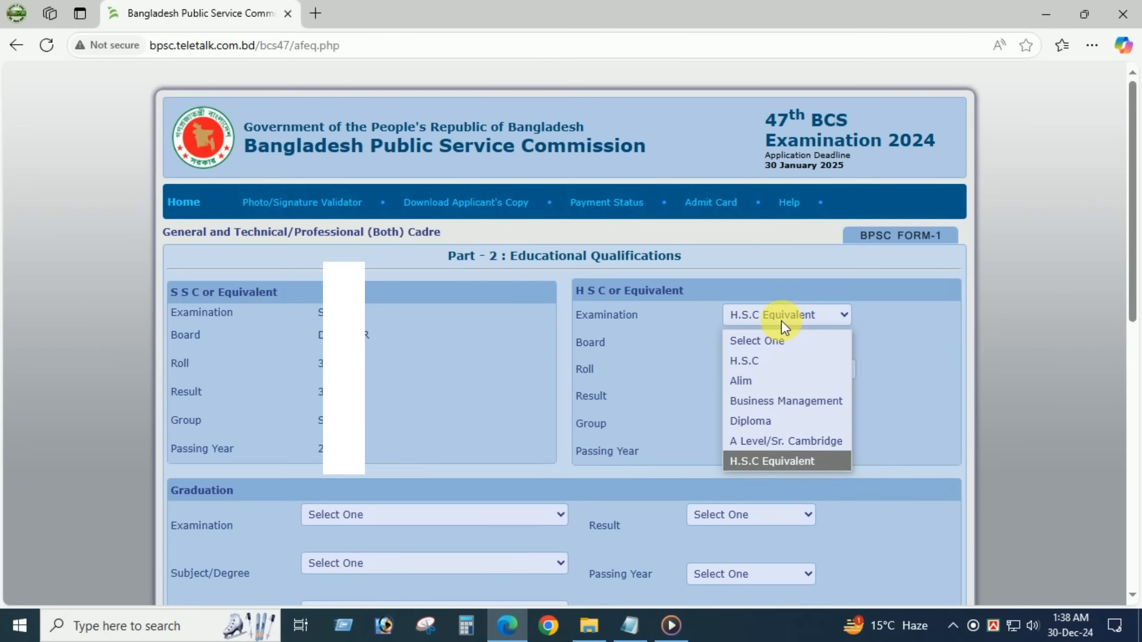
pyautogui.click(753, 360)
# - Set HSC board Dinajpur, enter the roll, and give GPA 4.50 on scale 5
pyautogui.click(751, 345)
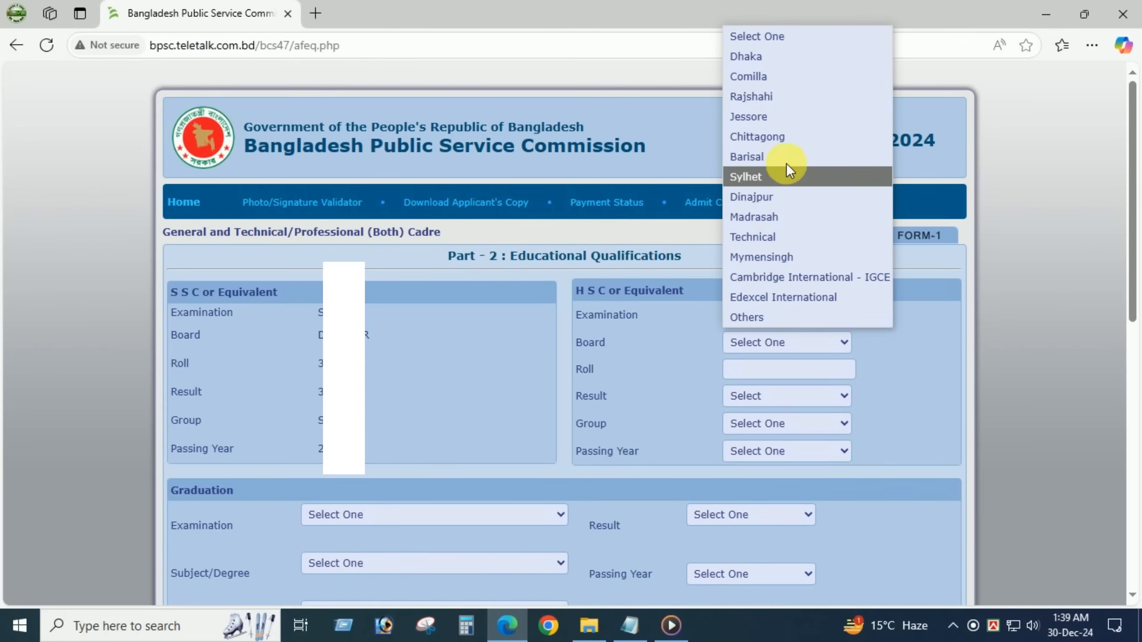
pyautogui.click(769, 199)
pyautogui.click(815, 375)
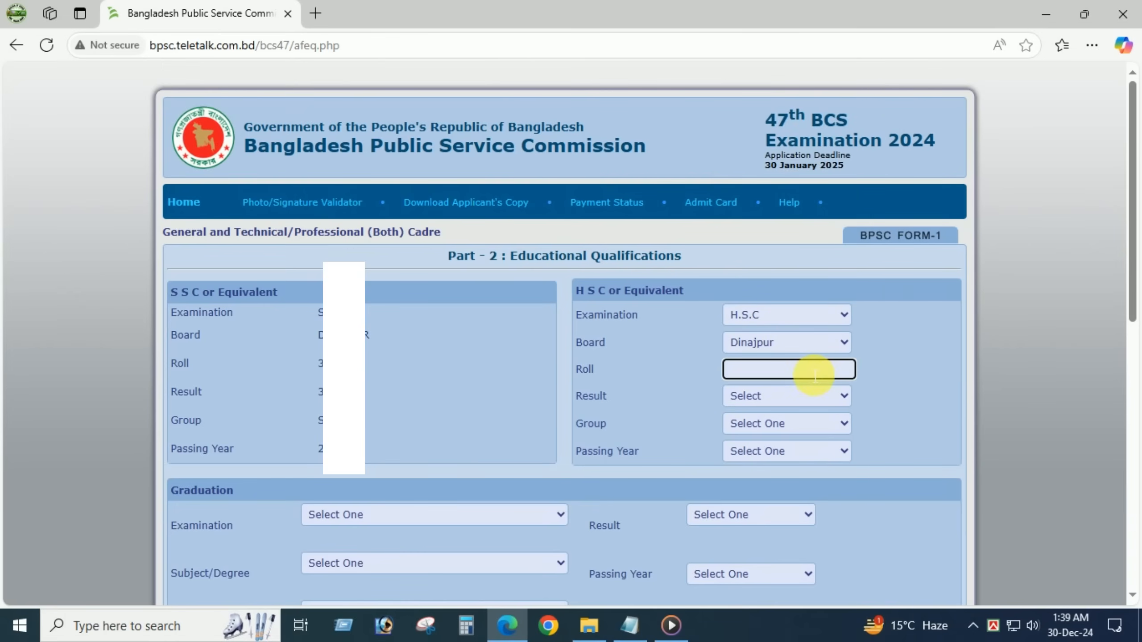
pyautogui.write('50')
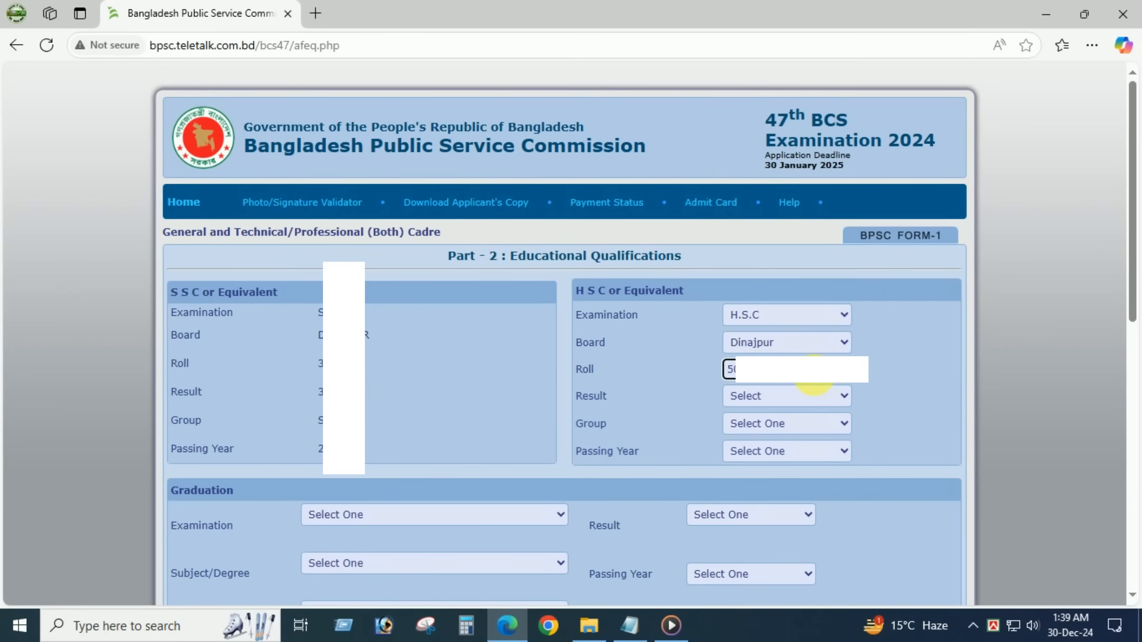
pyautogui.click(745, 394)
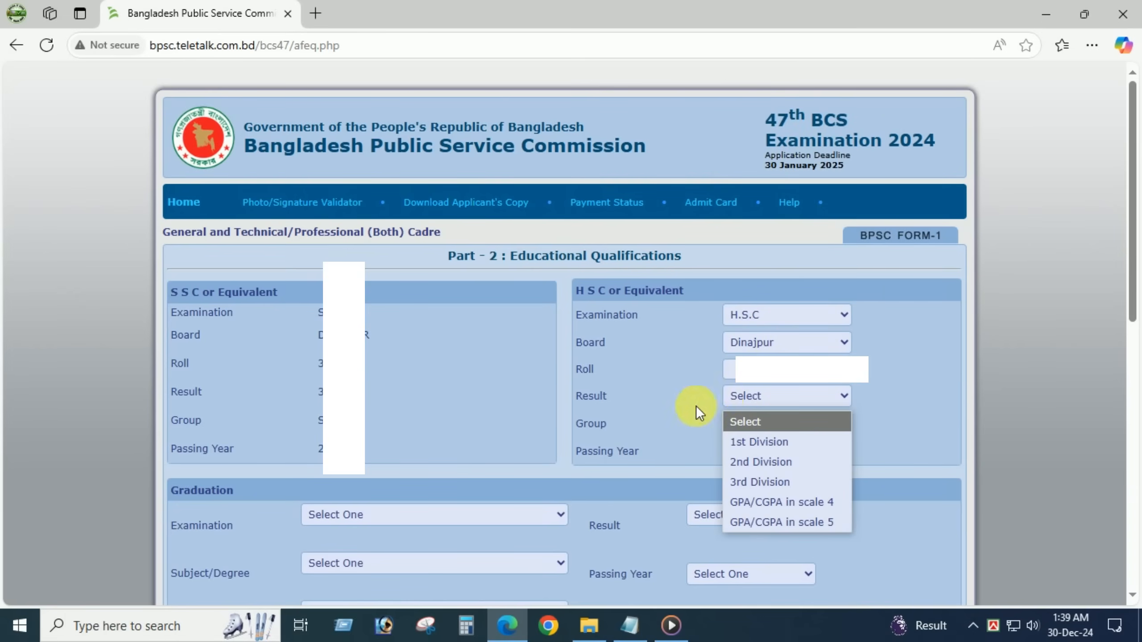
pyautogui.click(791, 522)
pyautogui.click(895, 396)
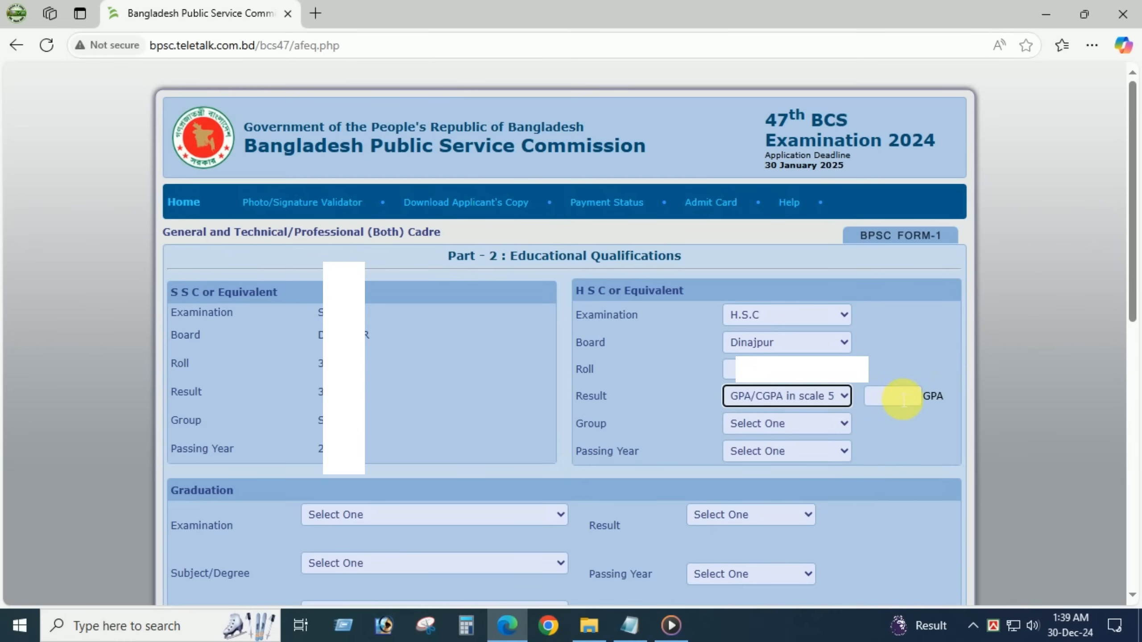
pyautogui.click(893, 471)
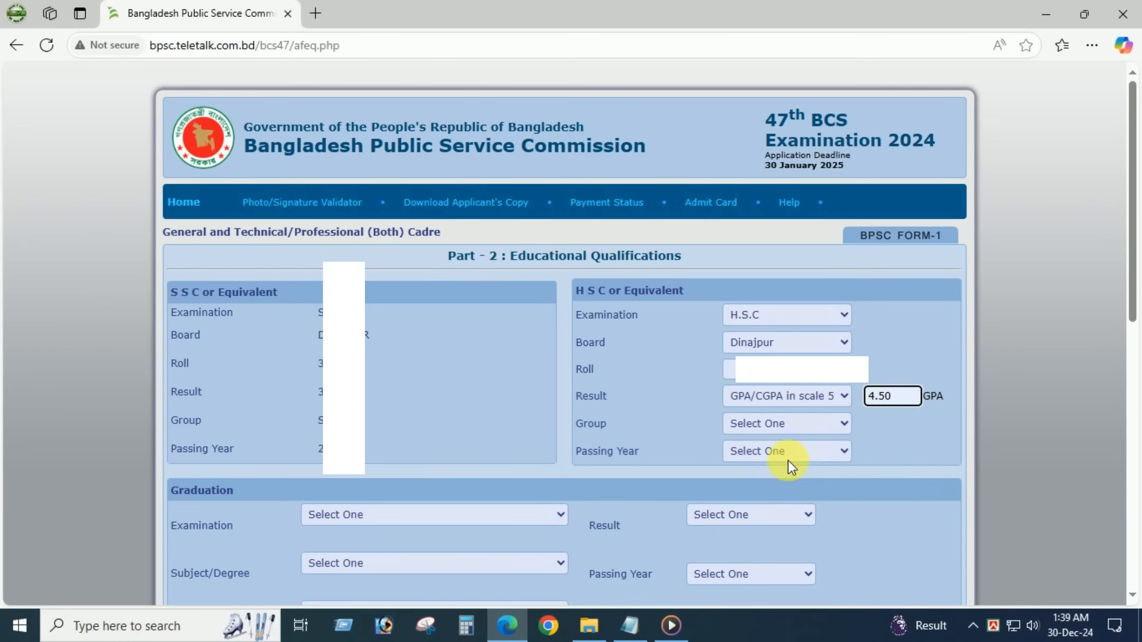
# - Set the HSC group to Others and passing year to 2012
pyautogui.click(766, 423)
pyautogui.click(943, 423)
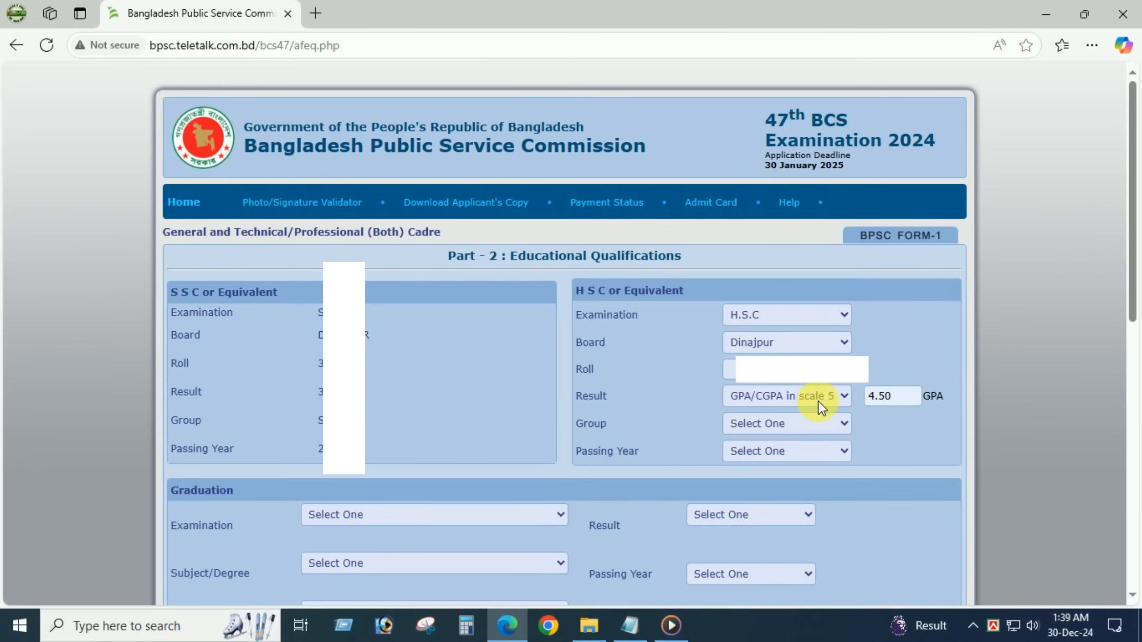
pyautogui.click(835, 402)
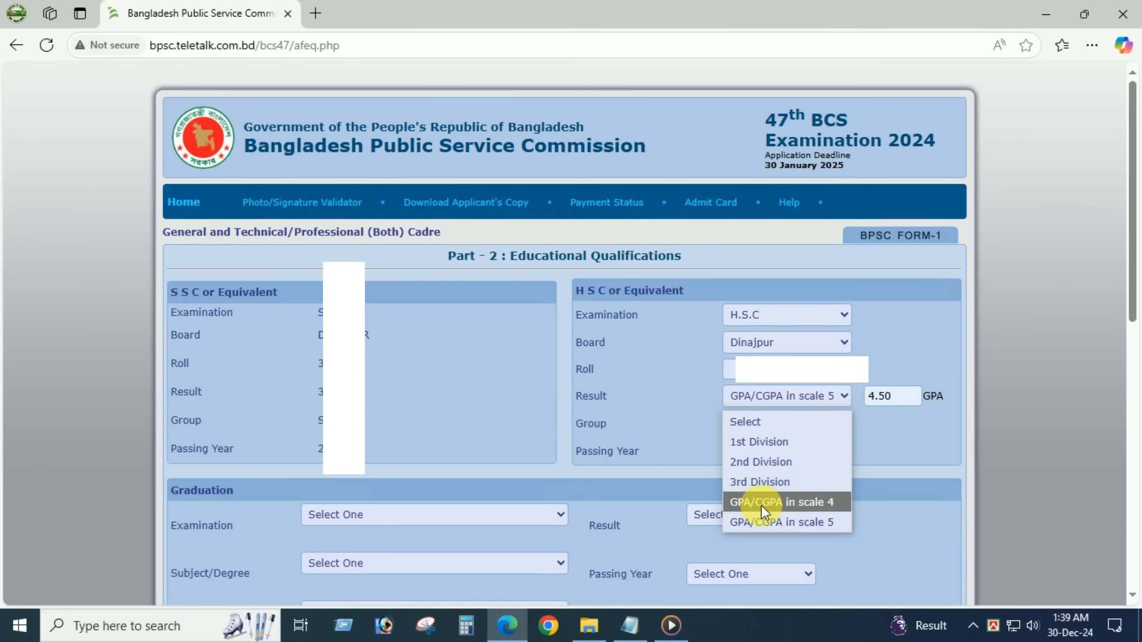
pyautogui.click(900, 402)
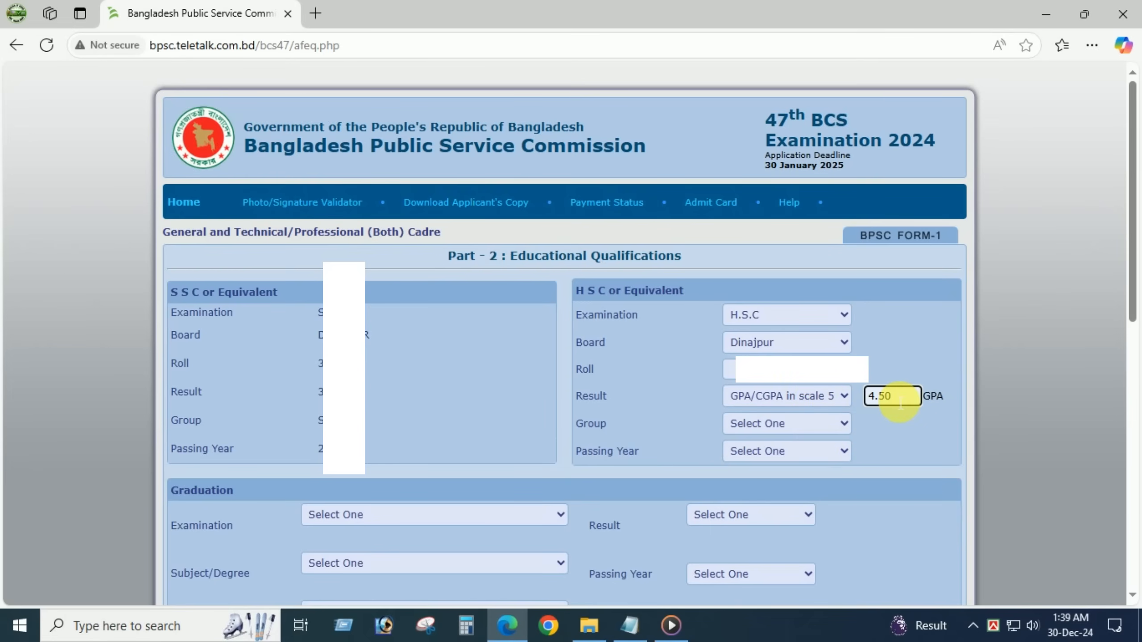
pyautogui.click(790, 423)
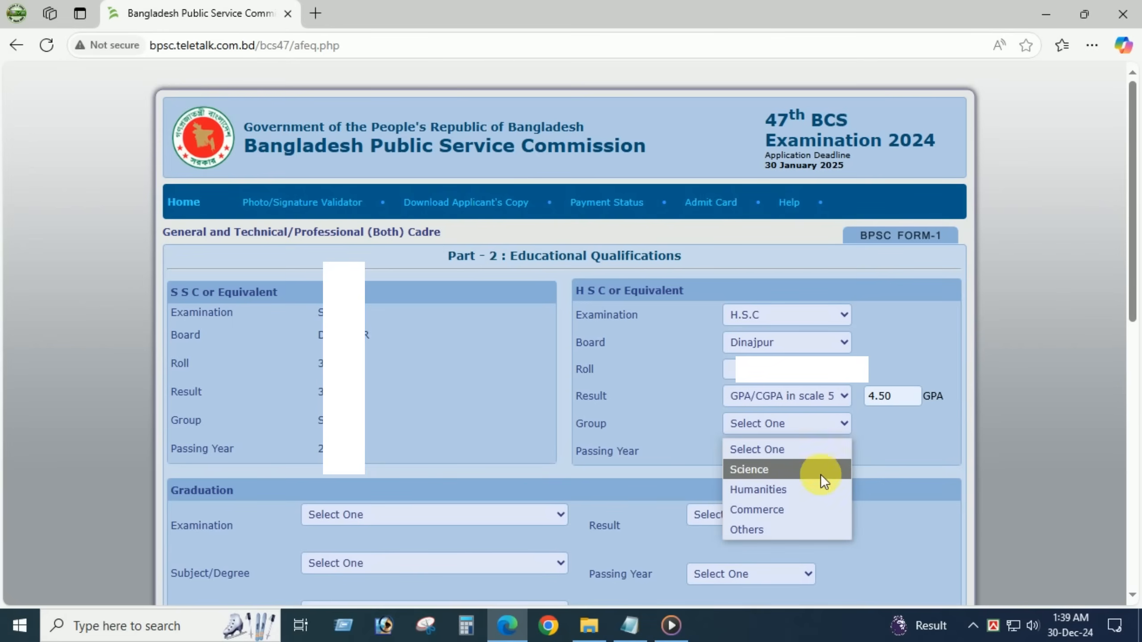
pyautogui.click(759, 529)
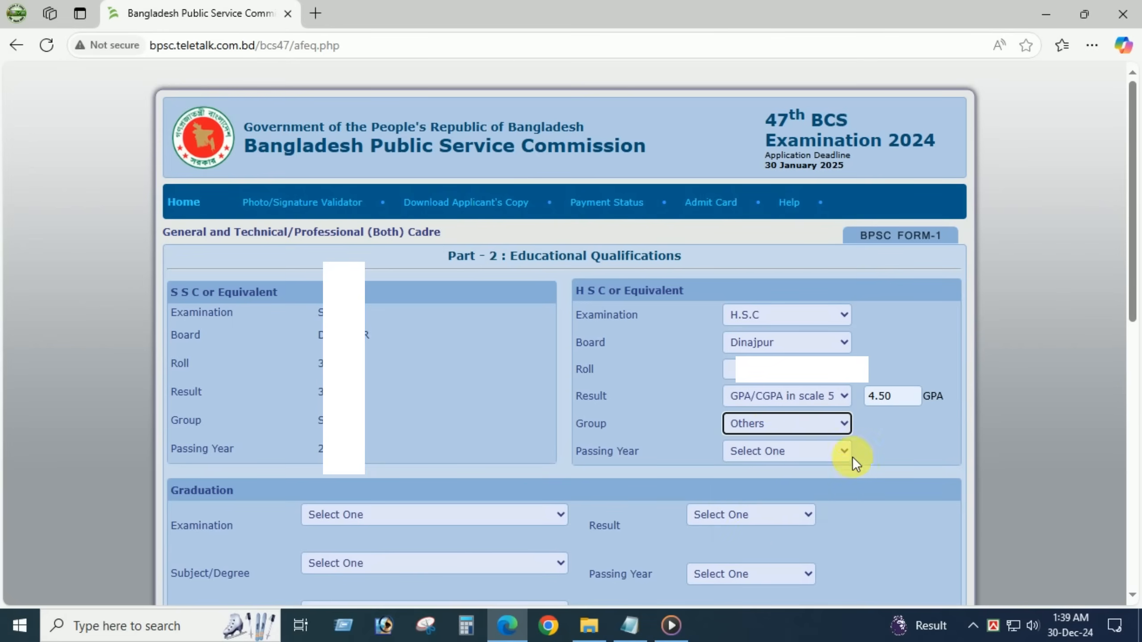
pyautogui.click(760, 458)
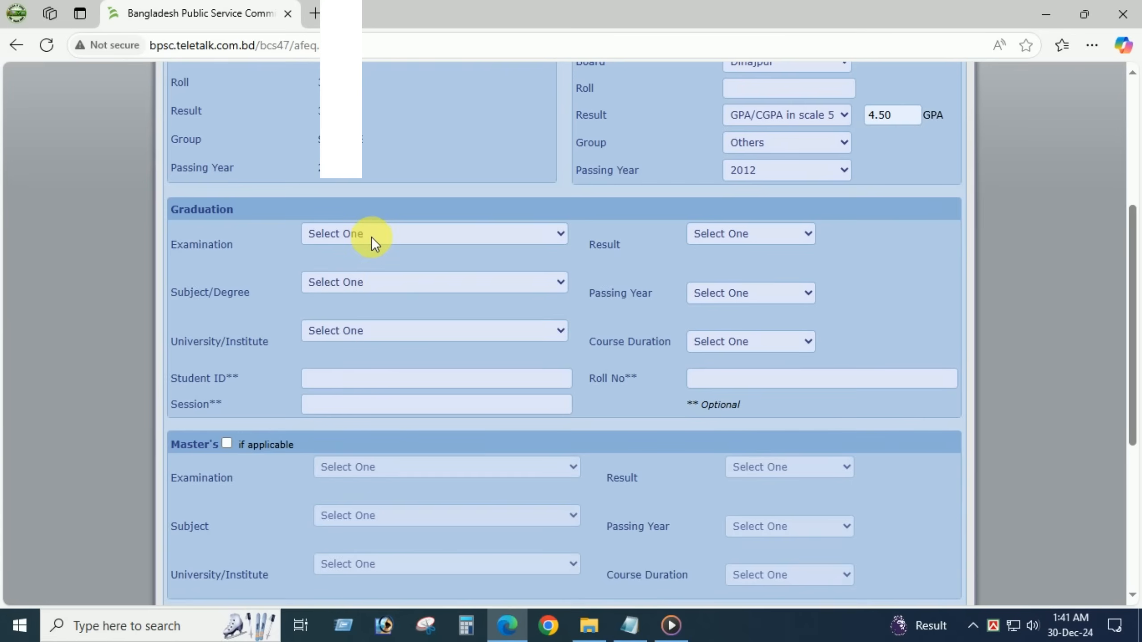
pyautogui.click(371, 236)
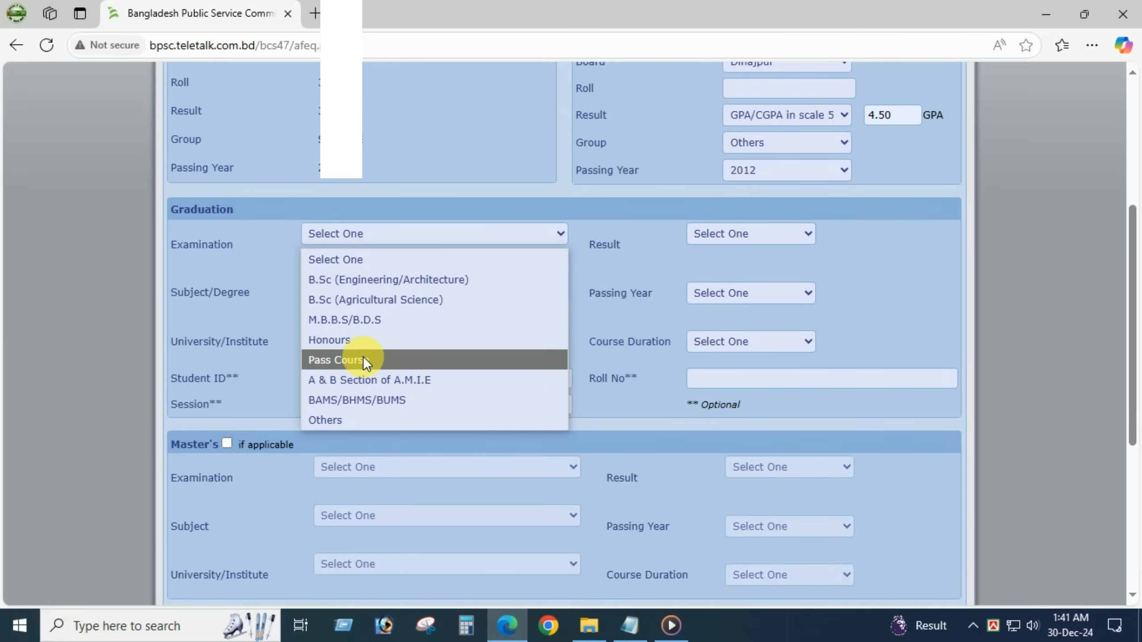
# - Set graduation to Honours in Bangla [108] at National University, leaving student ID blank
pyautogui.click(332, 345)
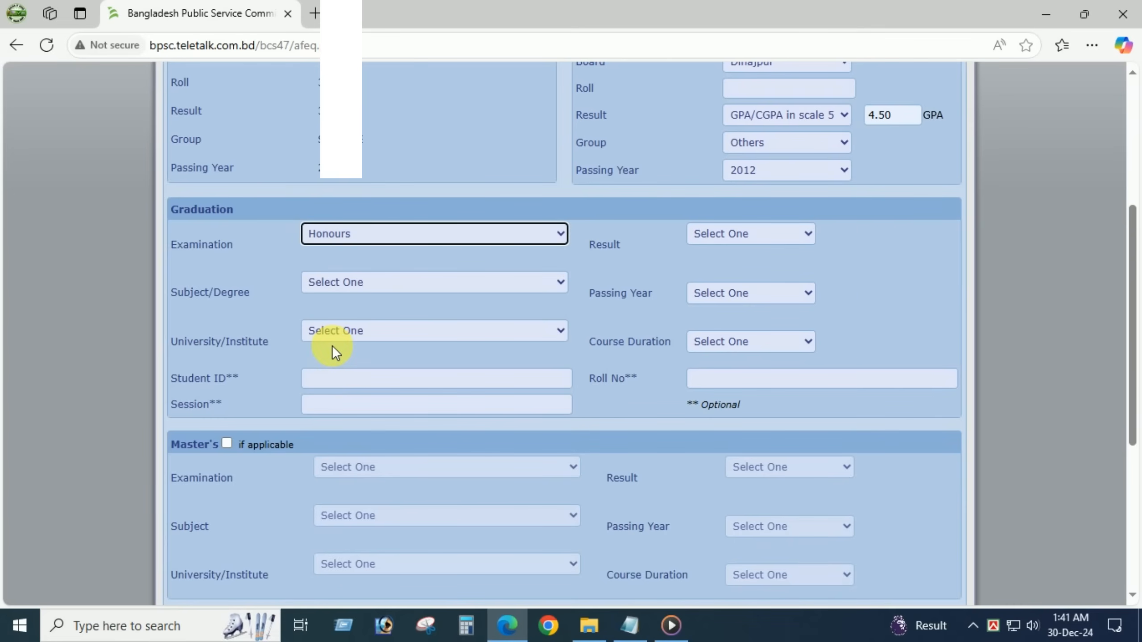
pyautogui.click(323, 284)
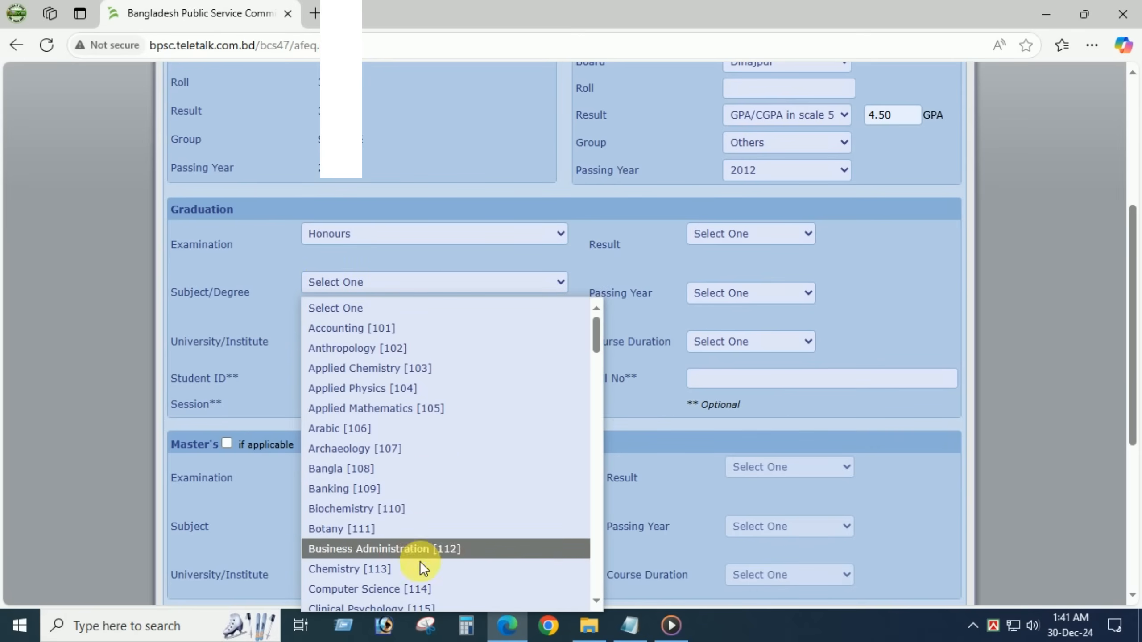
pyautogui.click(407, 468)
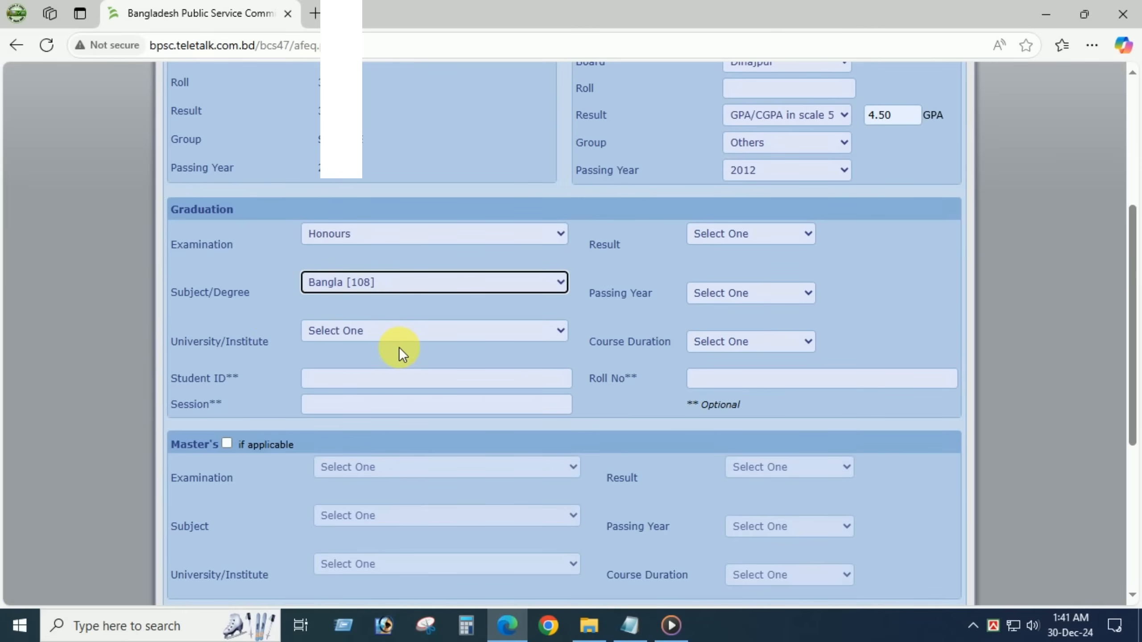
pyautogui.click(396, 332)
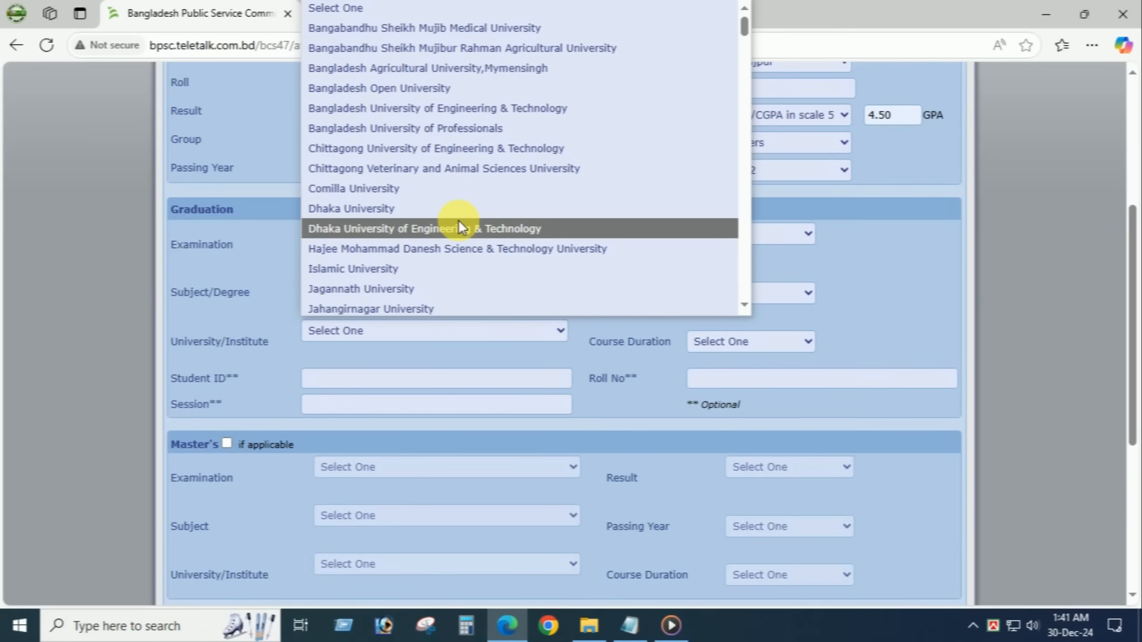
pyautogui.press('n')
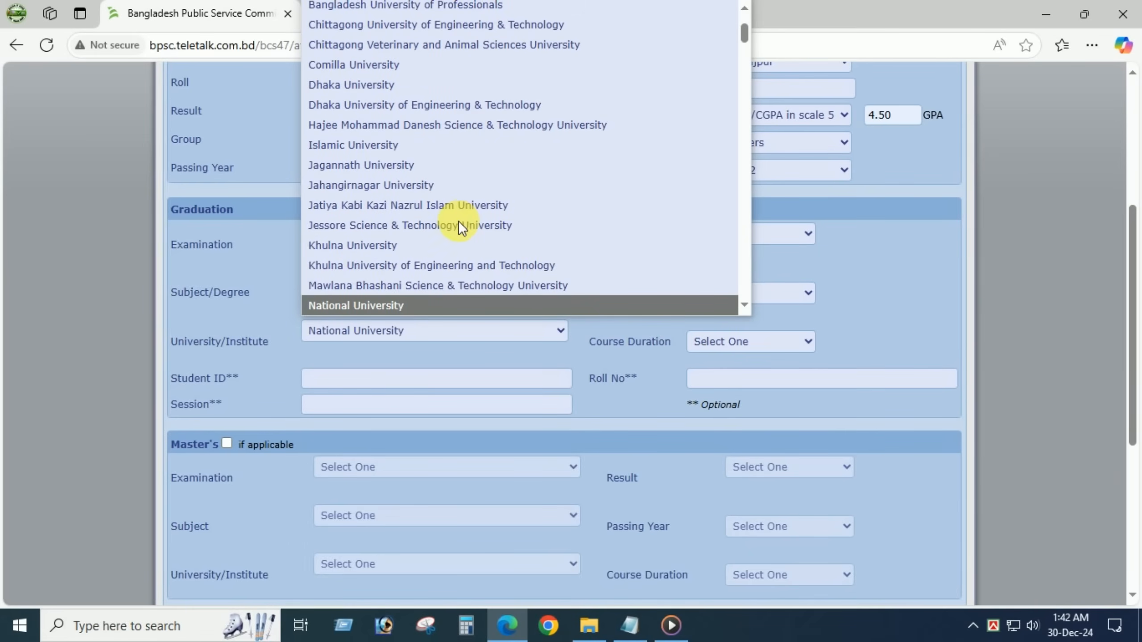
pyautogui.click(382, 309)
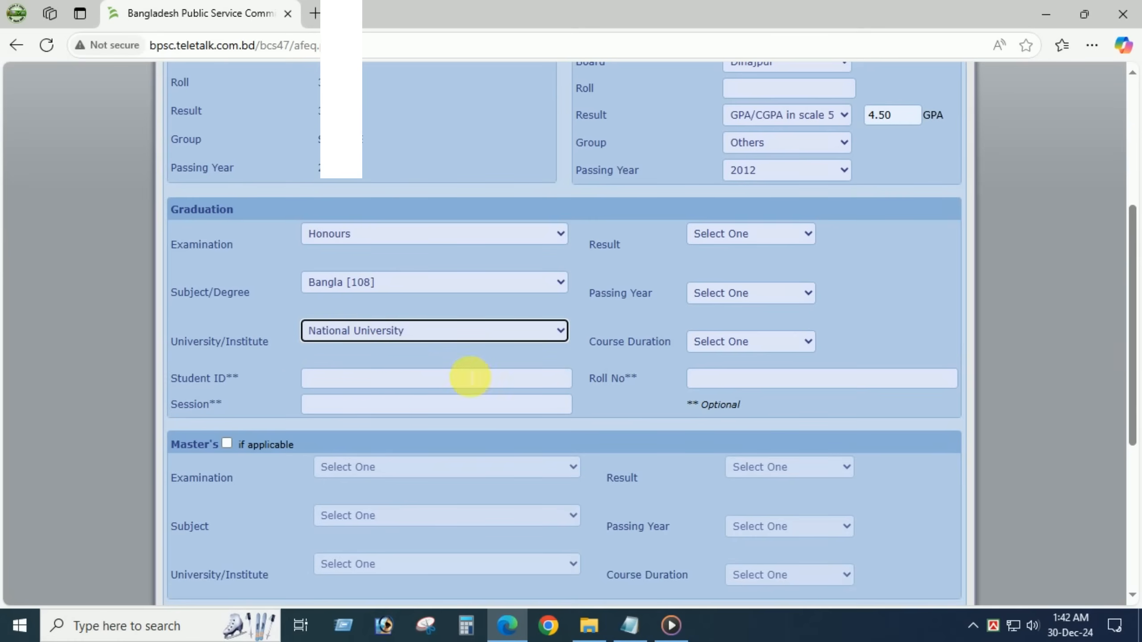
pyautogui.click(315, 379)
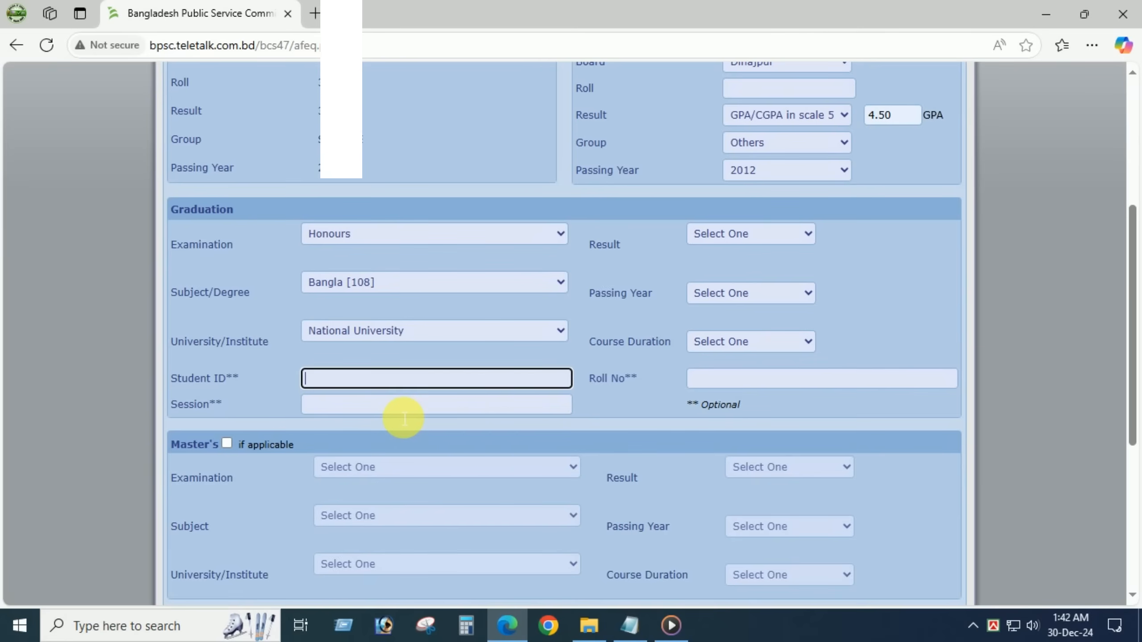
pyautogui.click(154, 382)
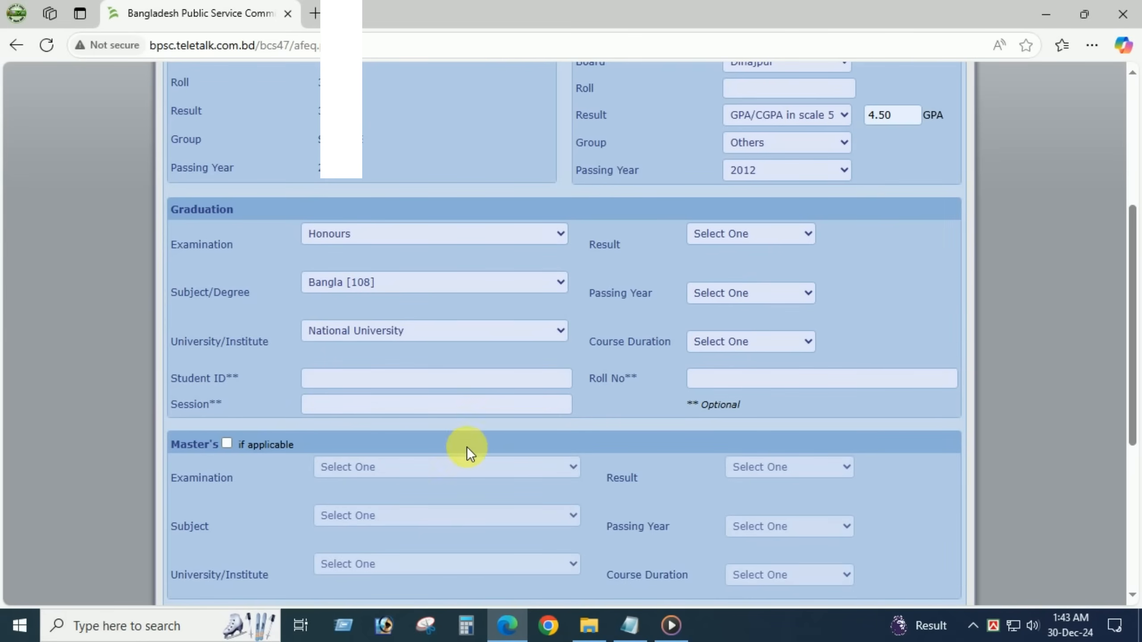
# - Set graduation result GPA 2.93 on scale 4, passing year 2016, duration 04 Years
pyautogui.click(748, 234)
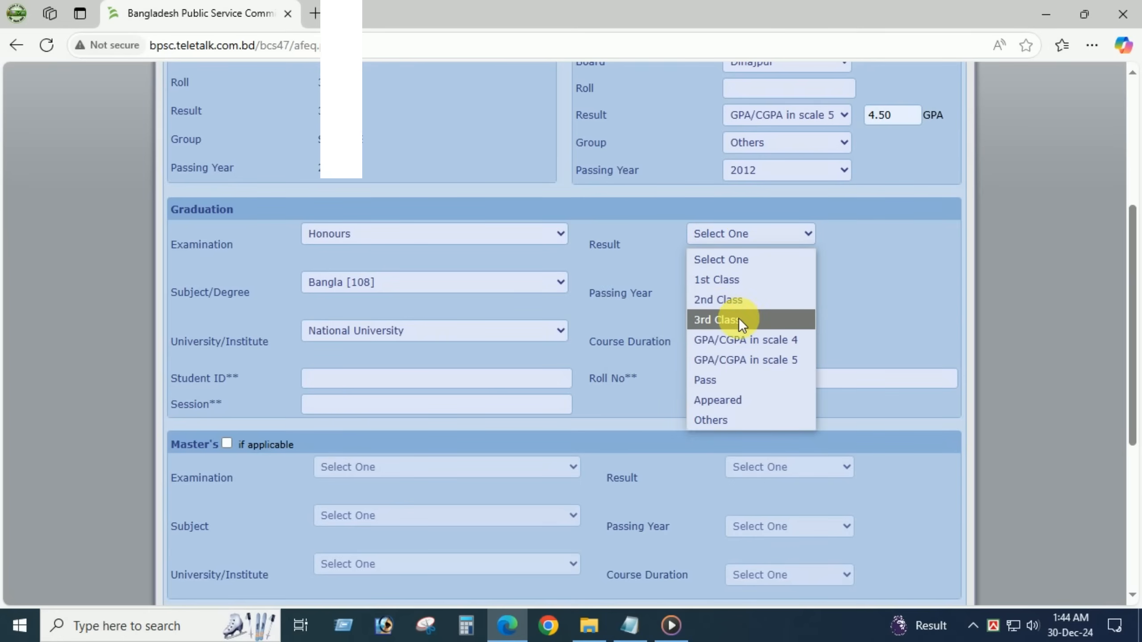
pyautogui.click(740, 340)
pyautogui.click(739, 299)
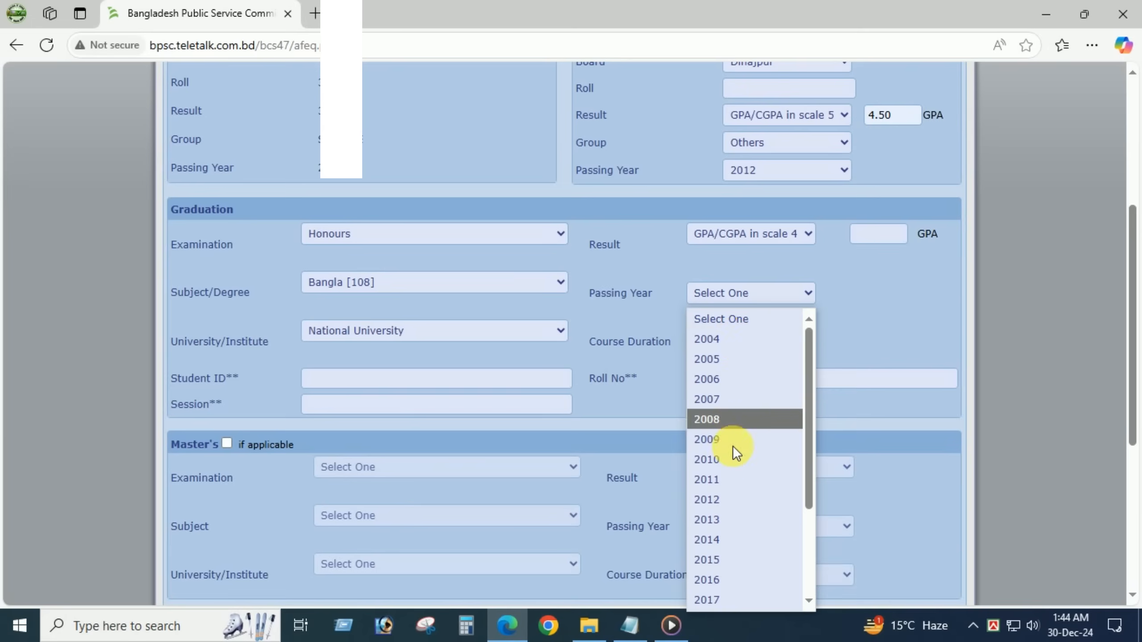
pyautogui.click(736, 585)
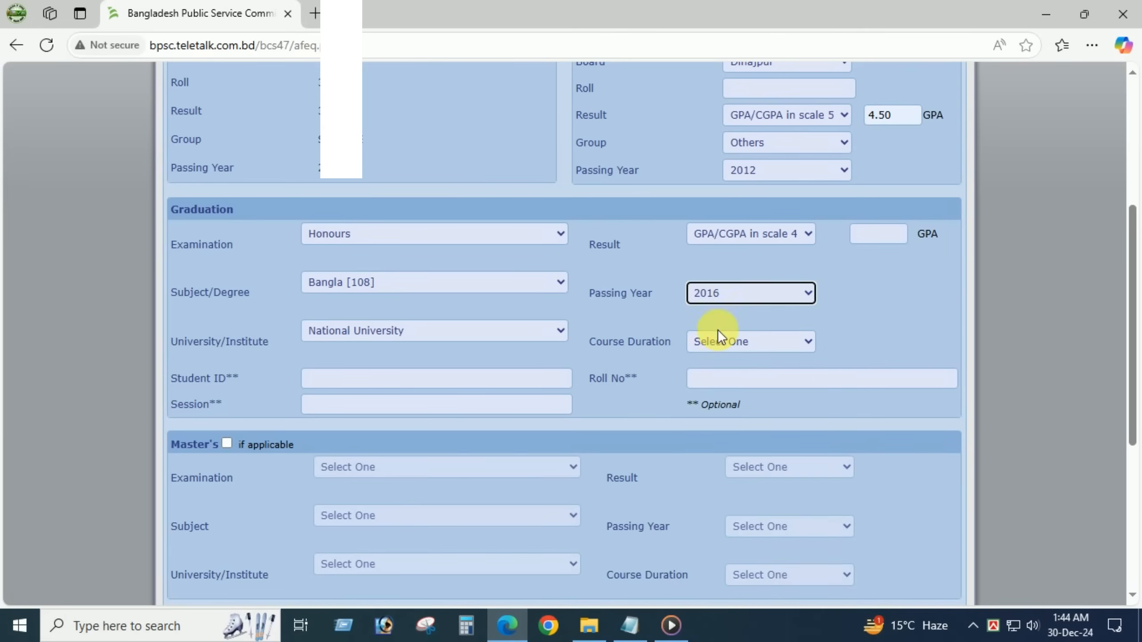
pyautogui.click(729, 343)
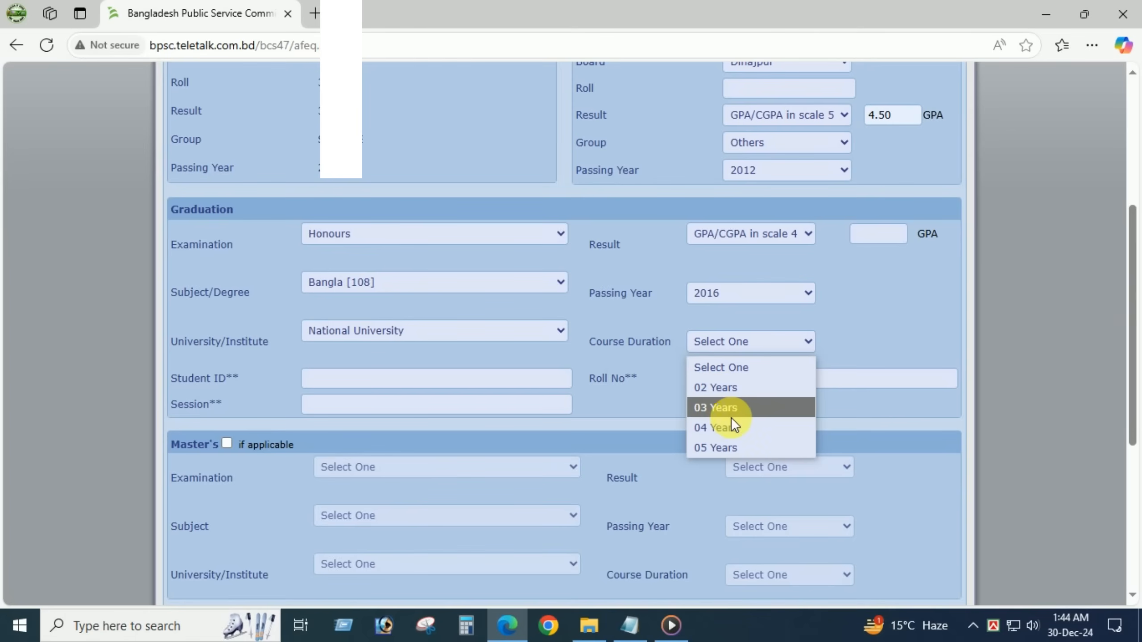
pyautogui.click(732, 428)
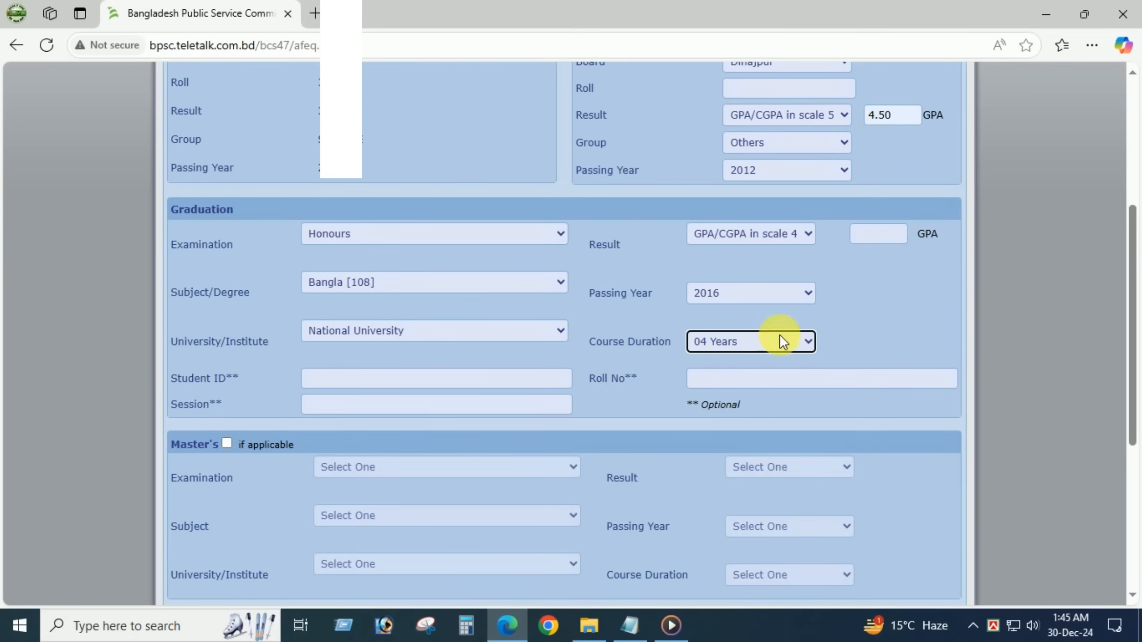
pyautogui.click(885, 235)
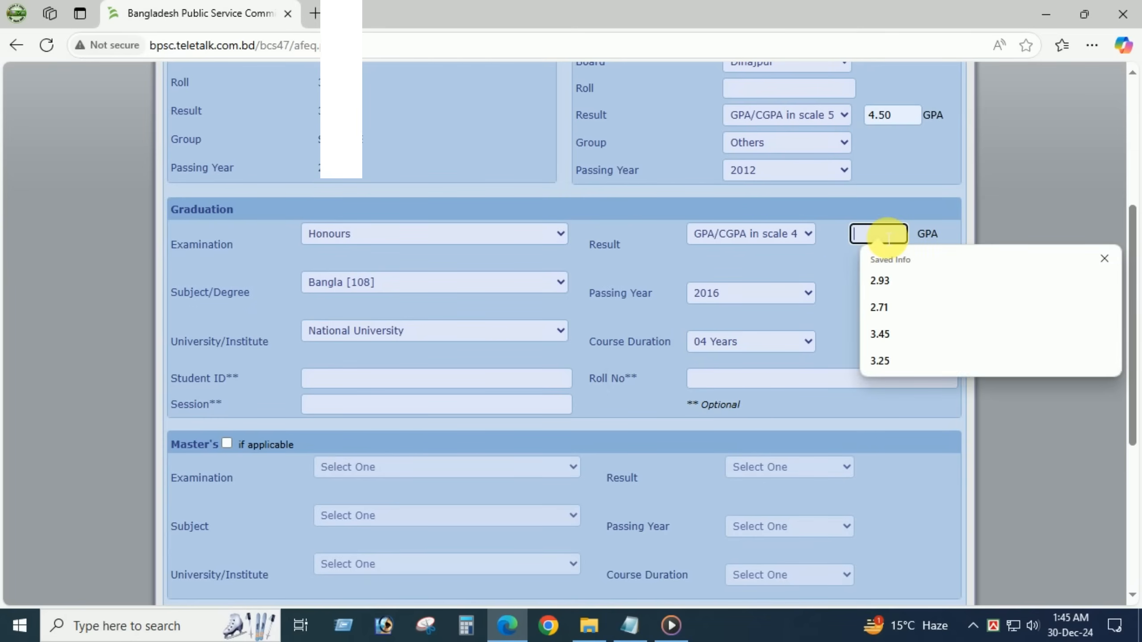
pyautogui.click(908, 287)
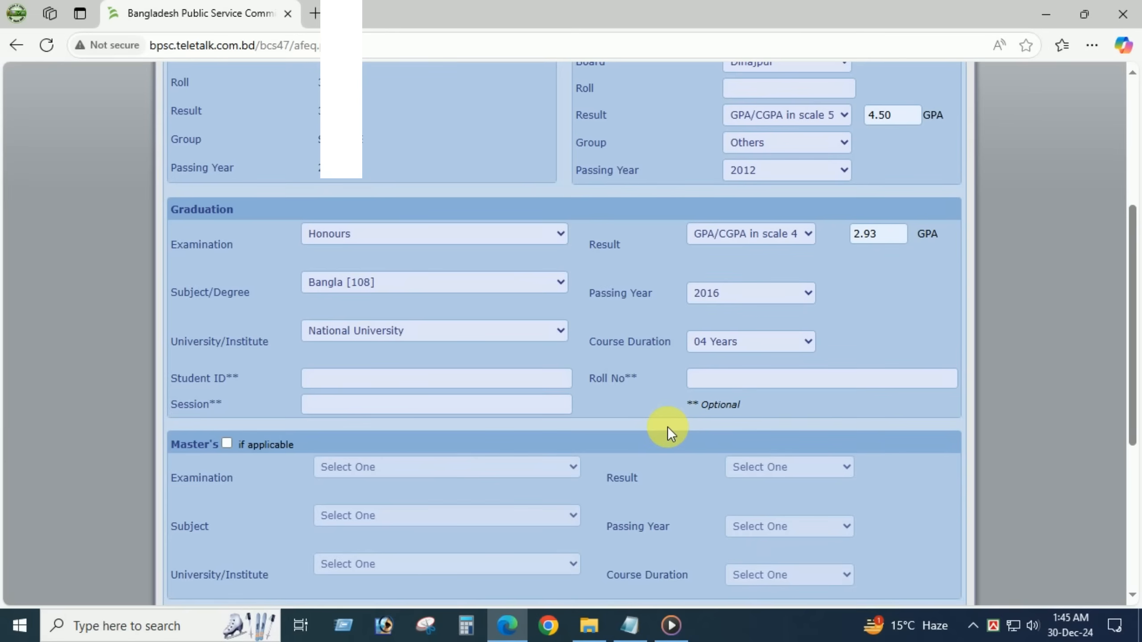
# - Mark the Master's as applicable and choose M.B.A, Economics [118], Central Women's University
pyautogui.click(226, 444)
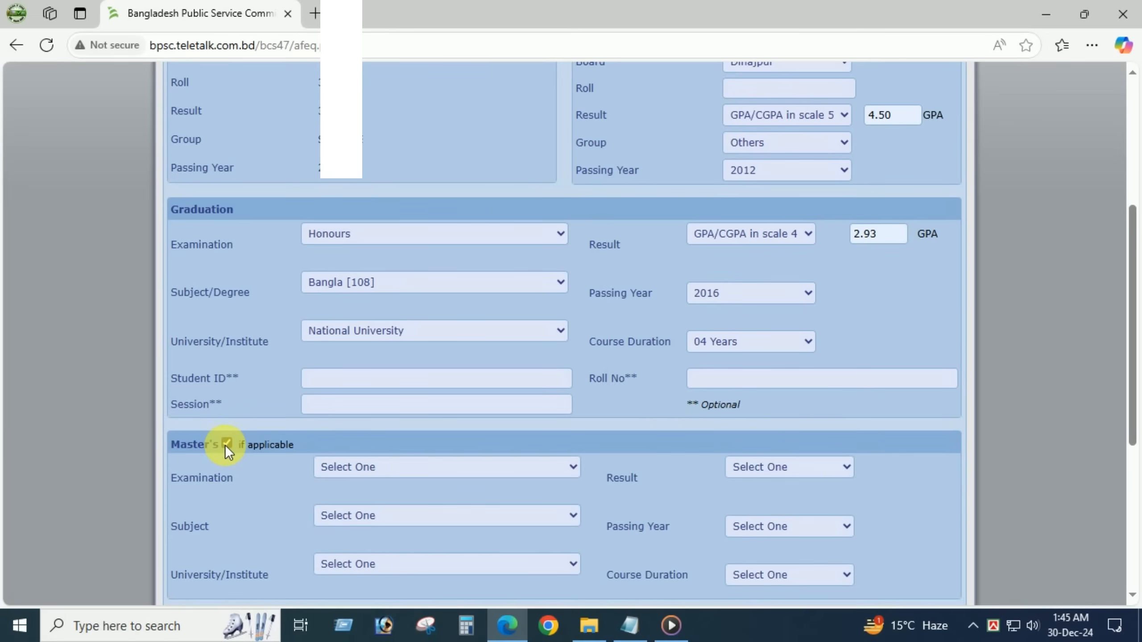
pyautogui.click(368, 470)
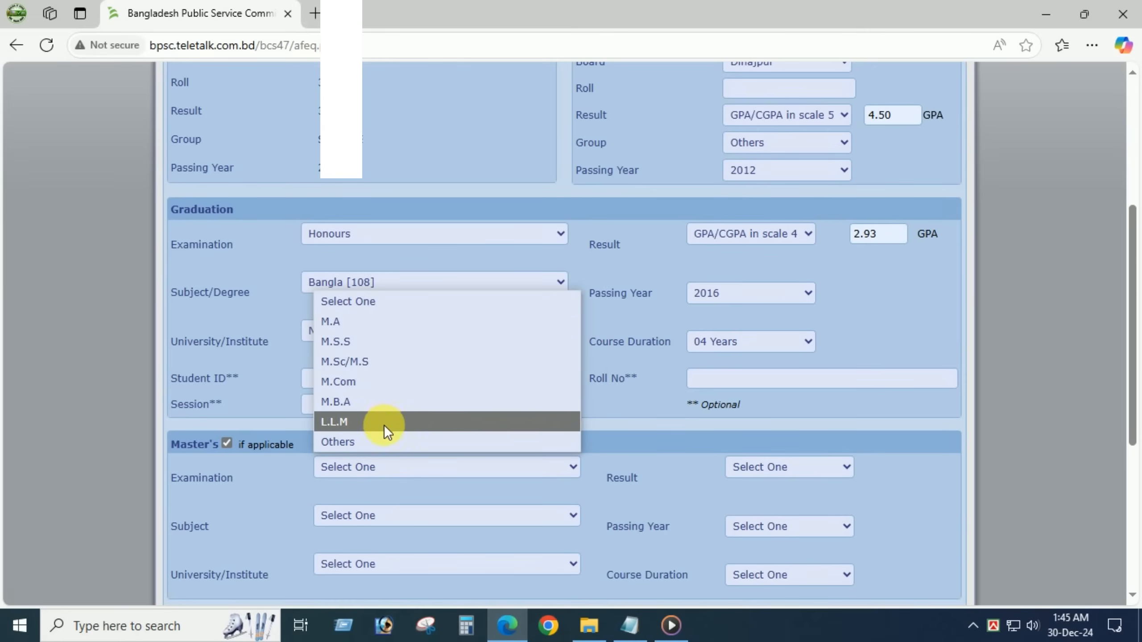
pyautogui.click(396, 402)
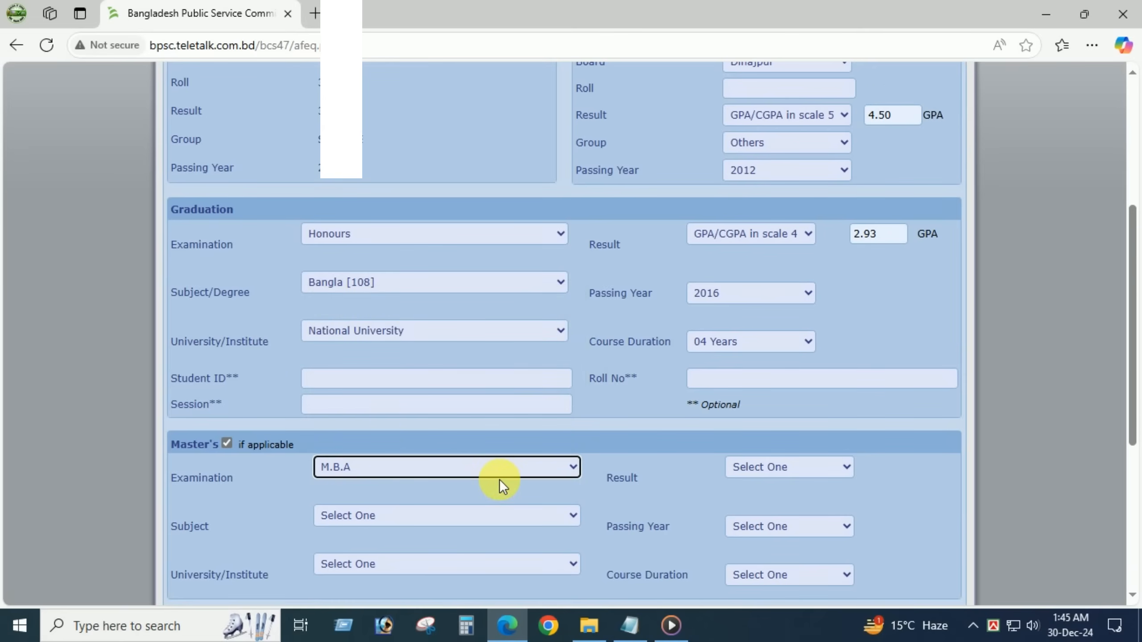
pyautogui.scroll(-2, 499, 480)
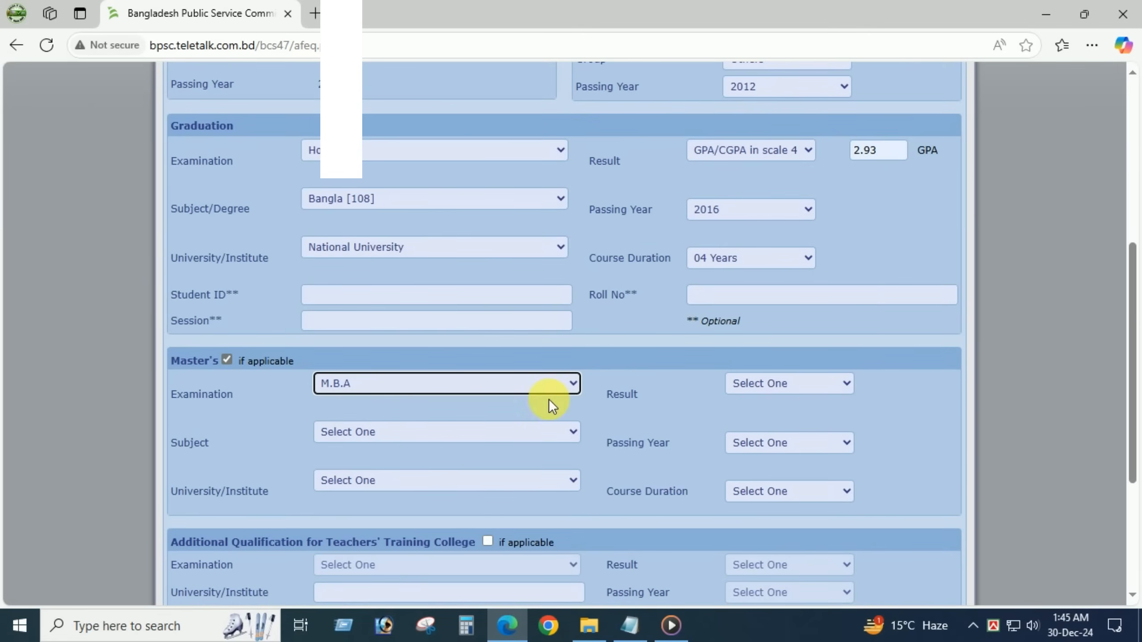
pyautogui.click(411, 441)
pyautogui.click(367, 389)
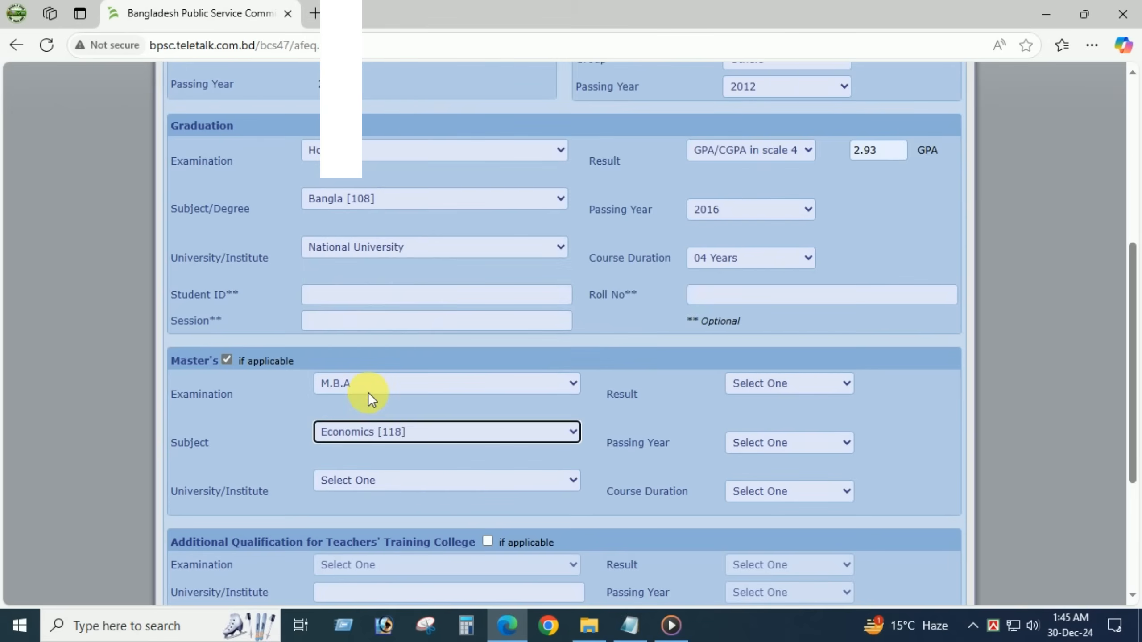
pyautogui.click(380, 480)
pyautogui.scroll(-6, 490, 245)
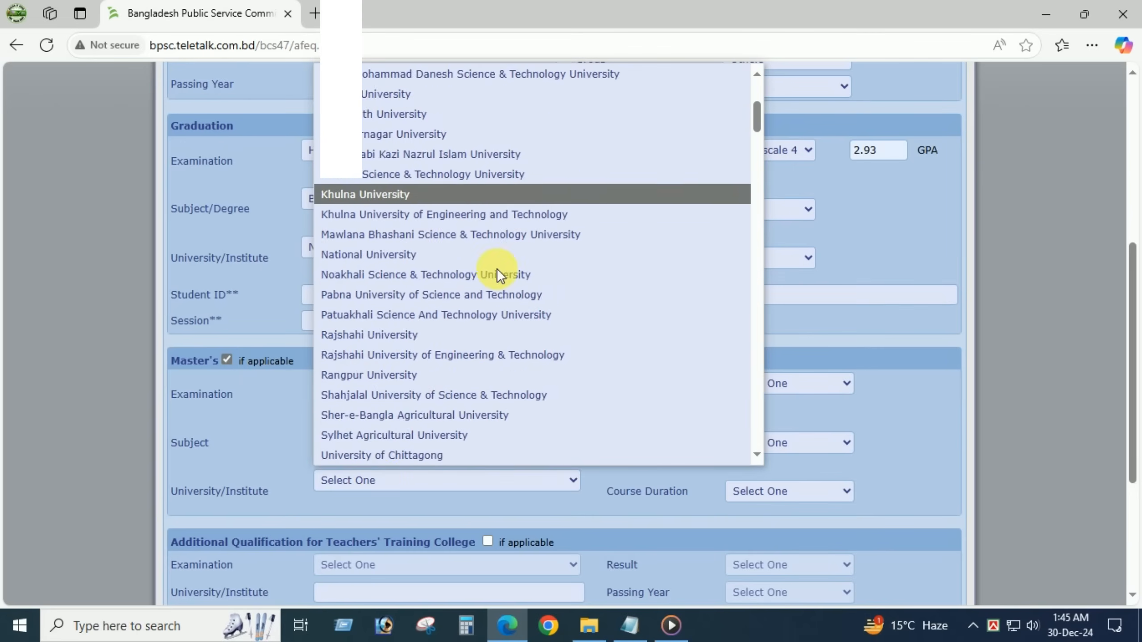
pyautogui.scroll(-5, 466, 386)
pyautogui.click(467, 387)
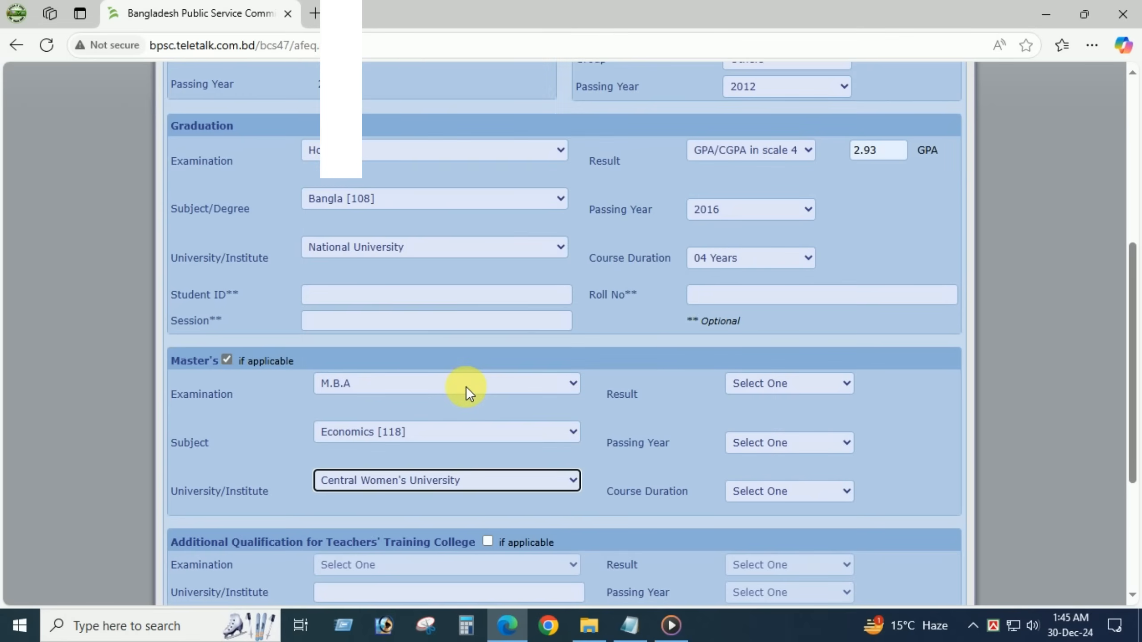
# - Set the Master's result to GPA 3.17 on scale 4, passing year 2016, duration 03 Years
pyautogui.click(760, 384)
pyautogui.click(780, 489)
pyautogui.click(893, 383)
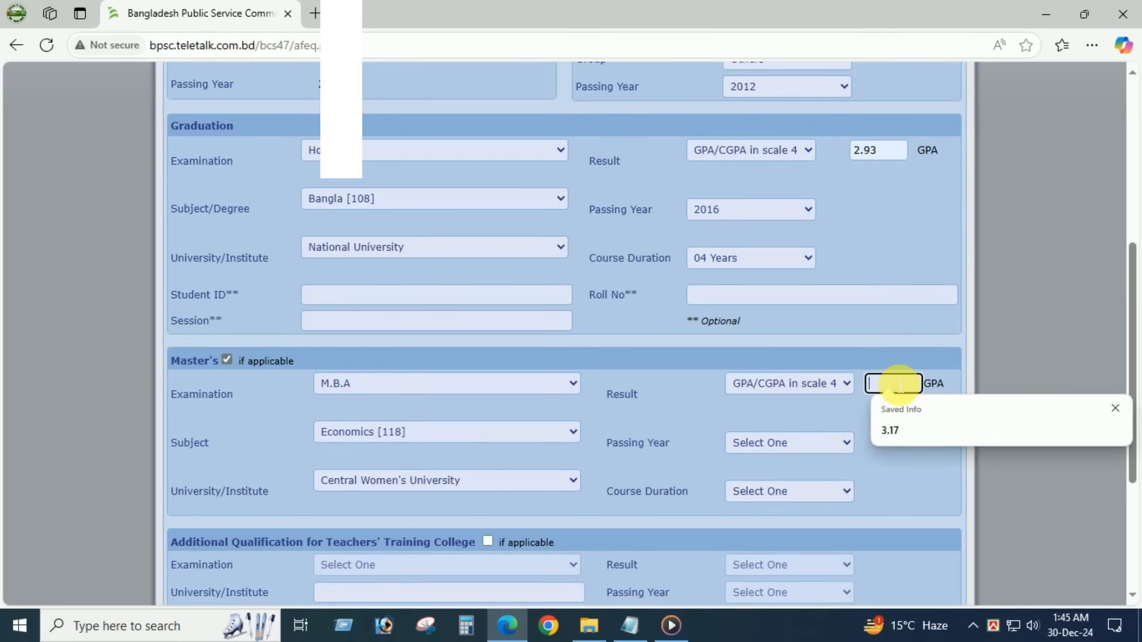
pyautogui.click(895, 430)
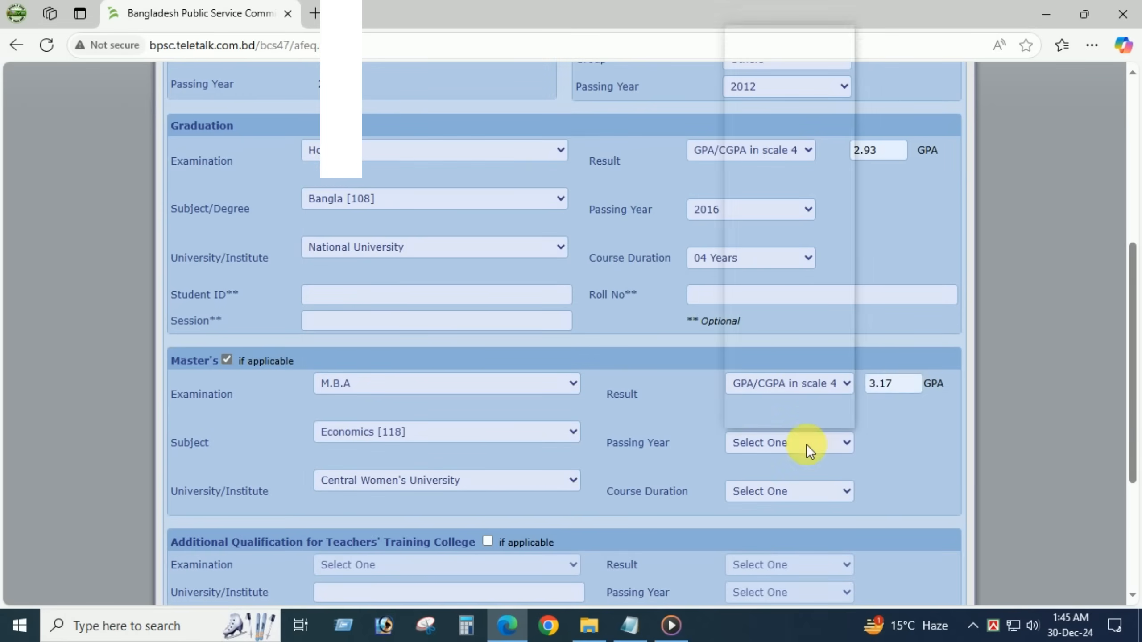
pyautogui.click(805, 444)
pyautogui.click(751, 302)
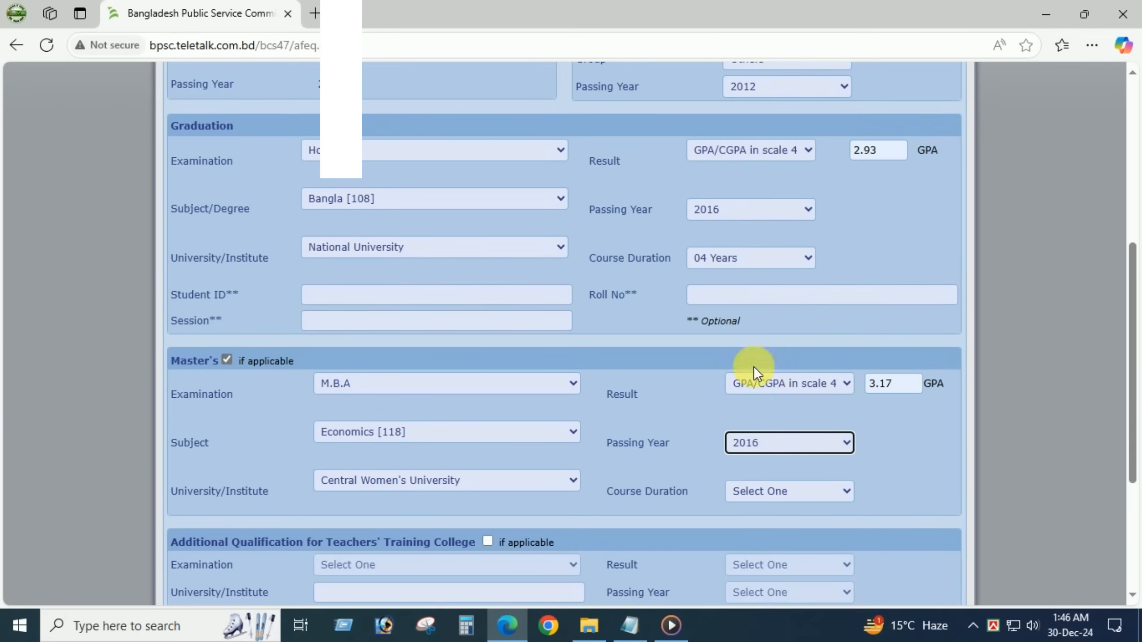
pyautogui.click(755, 498)
pyautogui.click(756, 423)
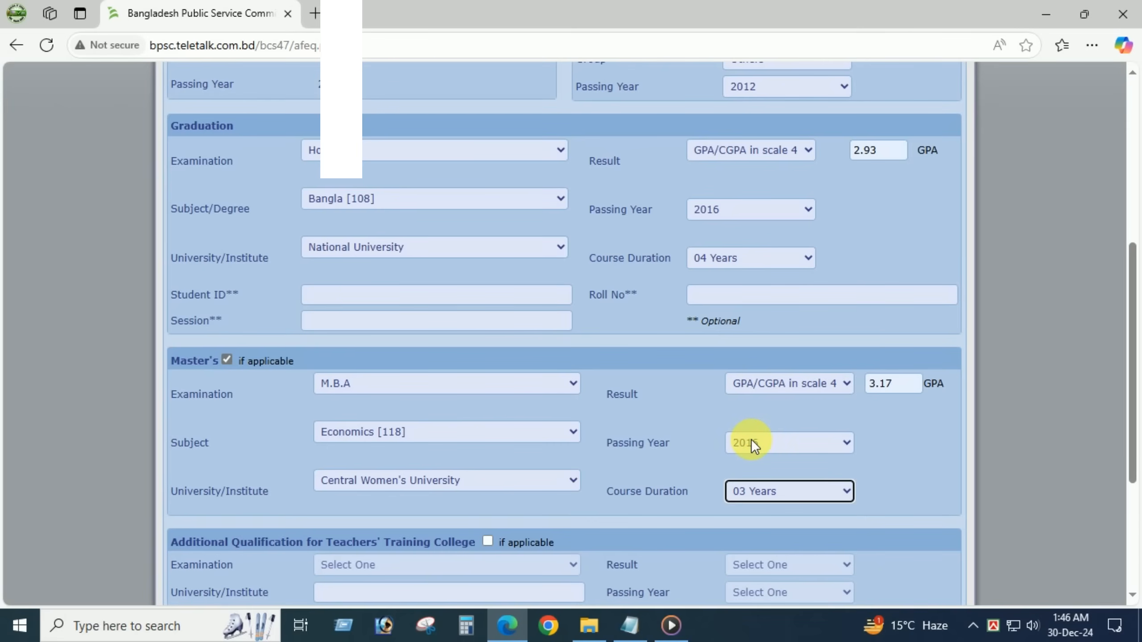
# - Add the M.Ed teacher-training qualification with result Pass and passing year 2018
pyautogui.scroll(-5, 806, 429)
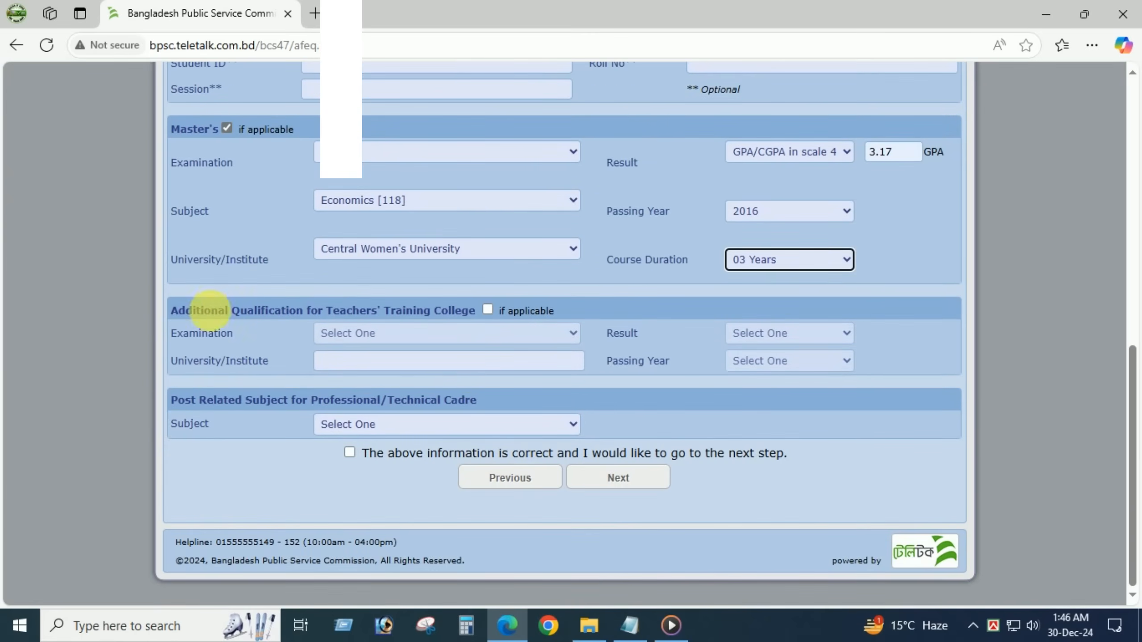
pyautogui.click(180, 318)
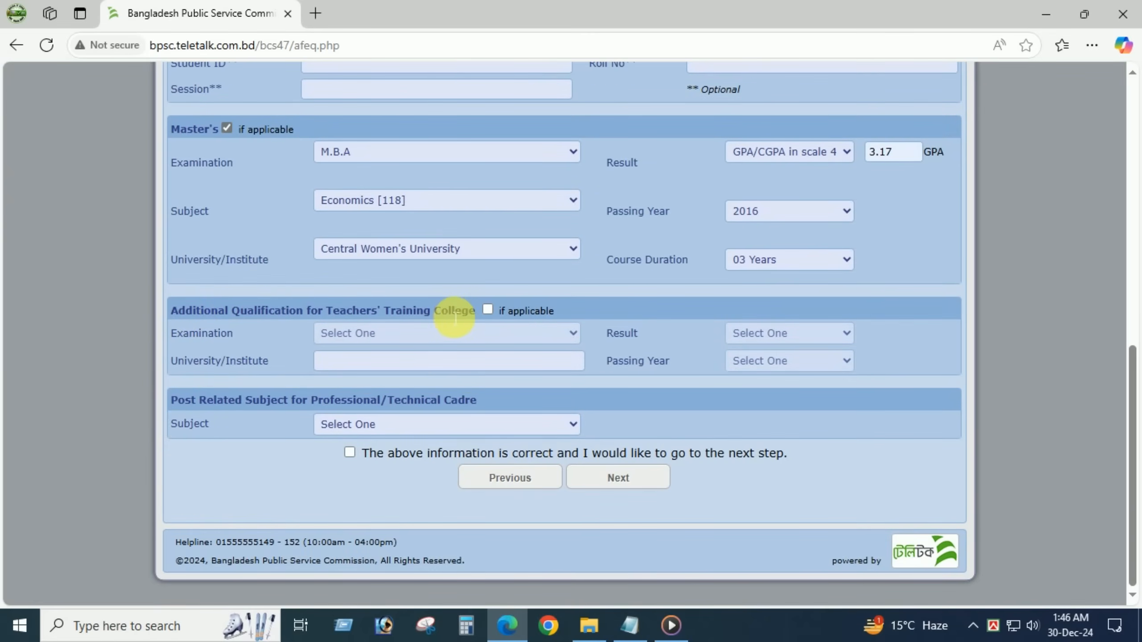
pyautogui.click(489, 311)
pyautogui.click(426, 336)
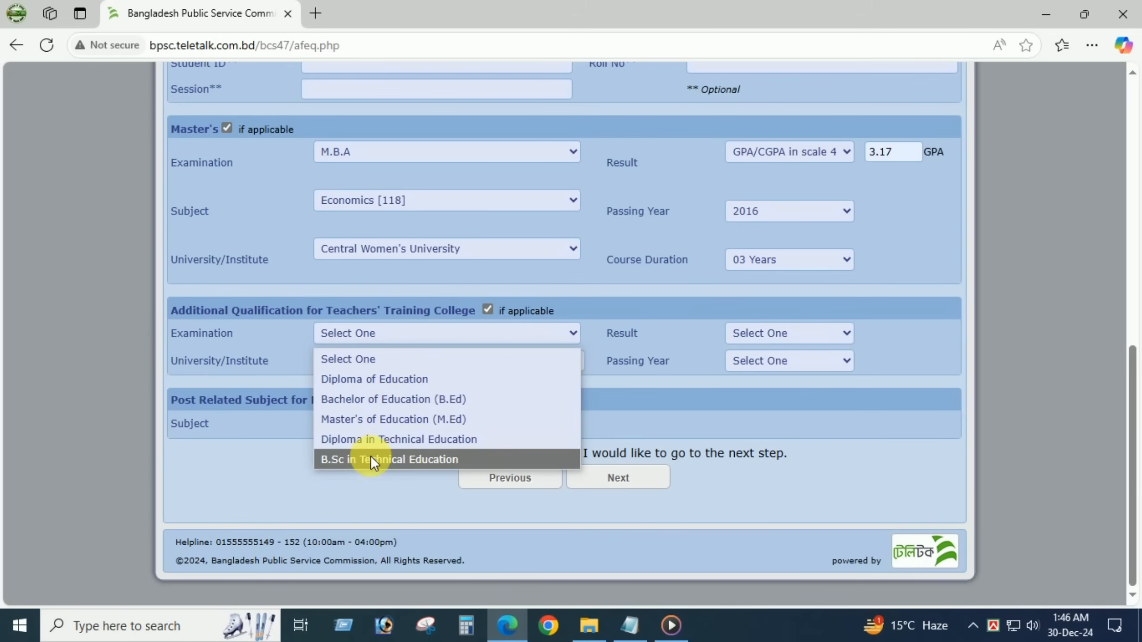
pyautogui.click(376, 419)
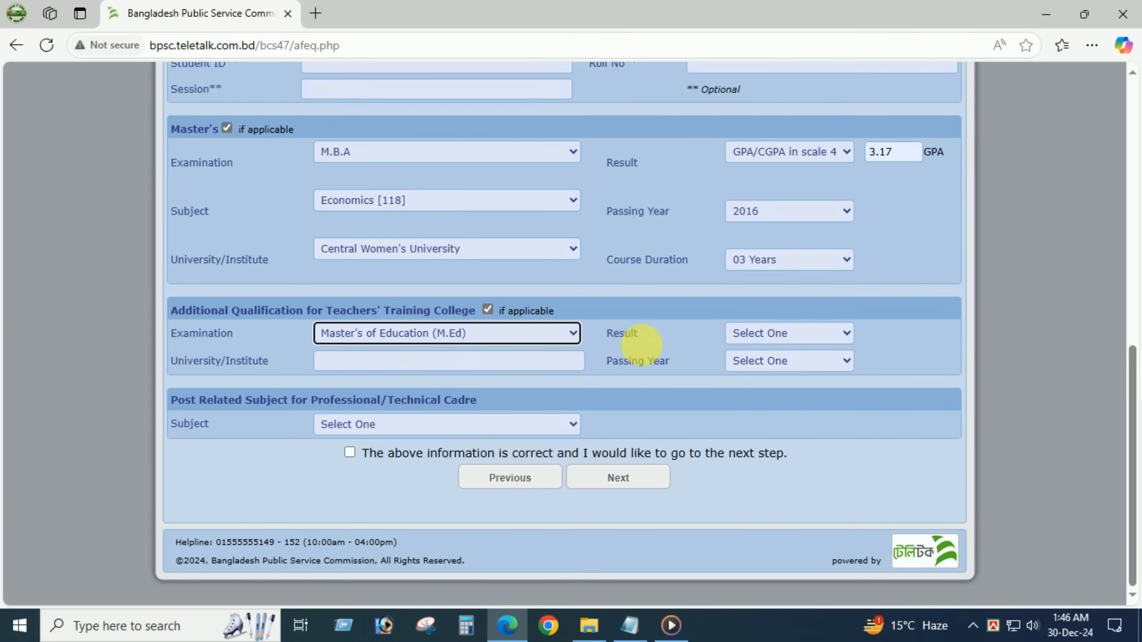
pyautogui.click(761, 338)
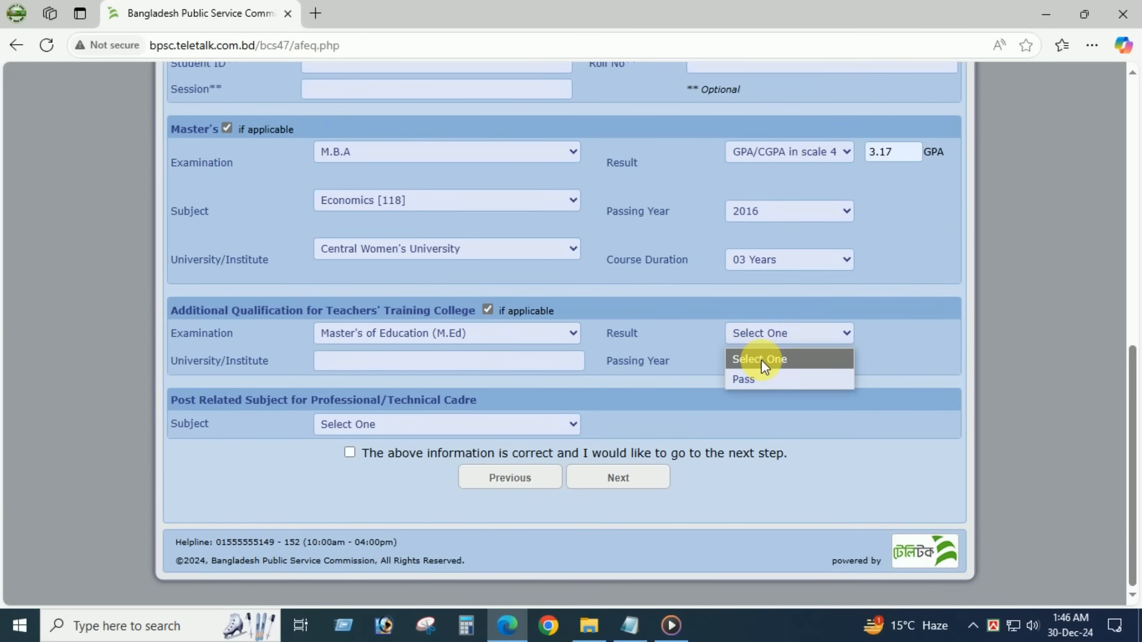
pyautogui.click(757, 374)
pyautogui.click(748, 364)
pyautogui.click(690, 359)
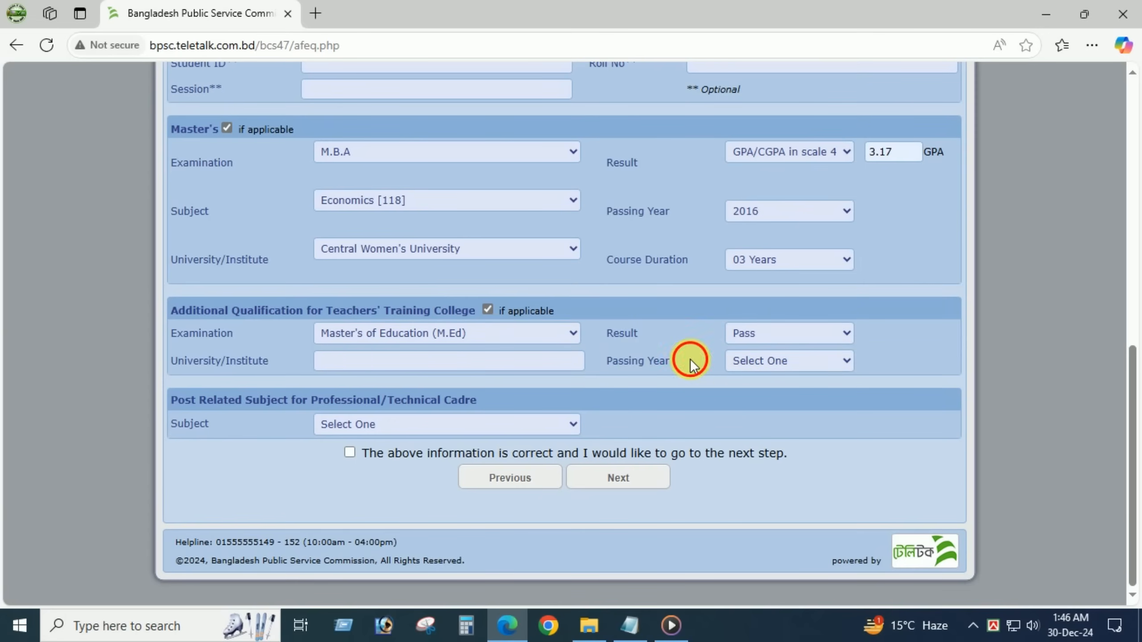
pyautogui.click(521, 360)
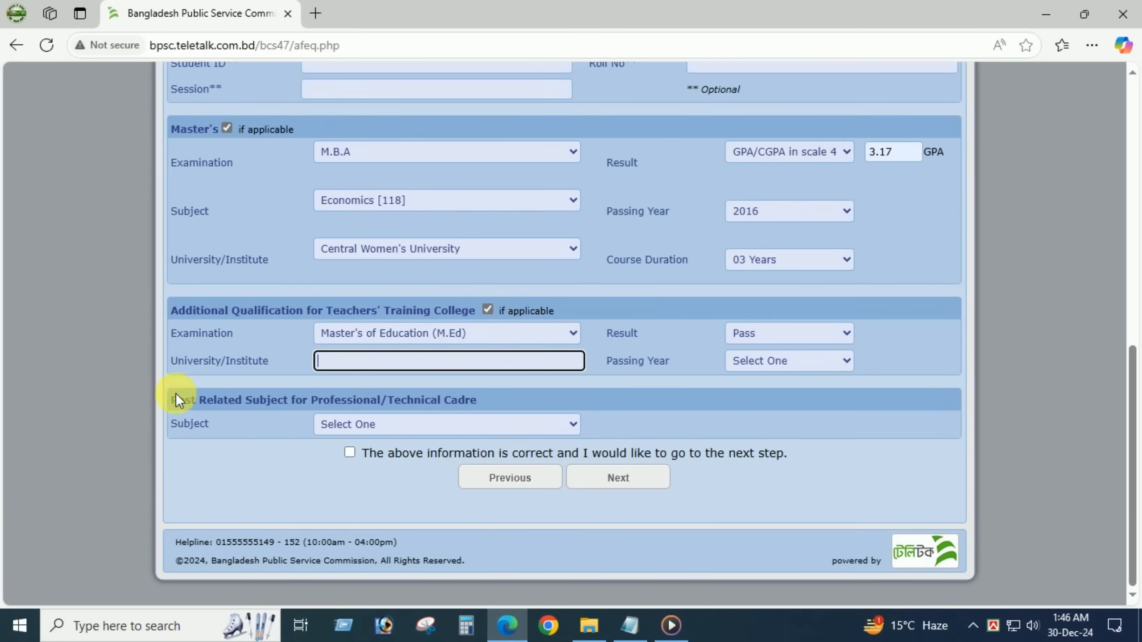
pyautogui.click(766, 355)
pyautogui.click(776, 295)
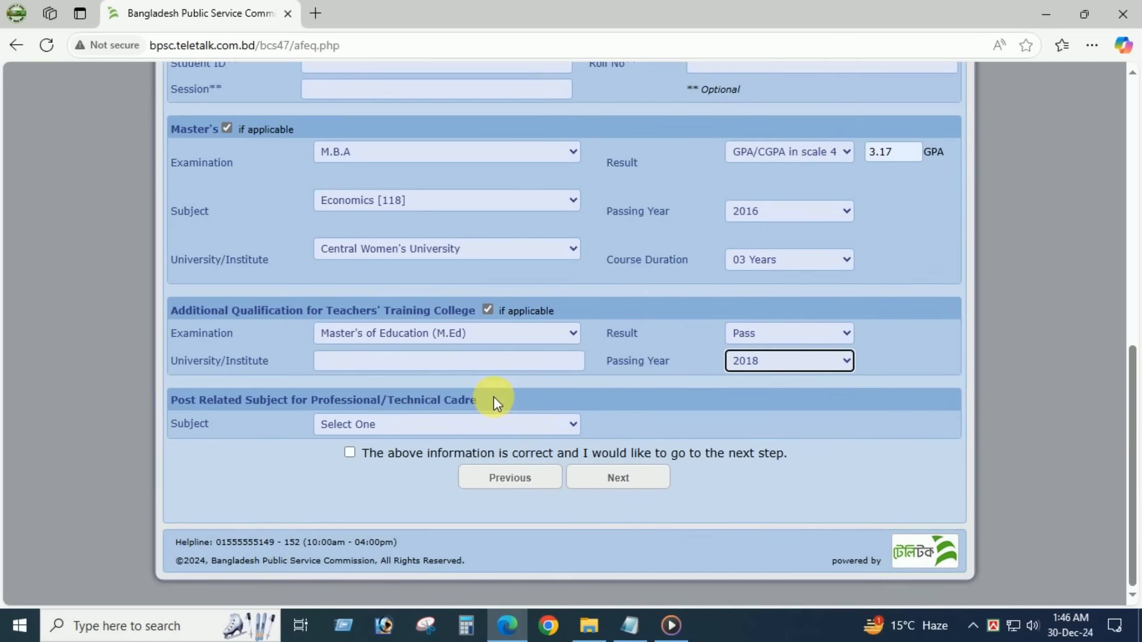
# - Choose Bangla [111] as the post-related subject, confirm the details, and go to Cadre Option
pyautogui.click(462, 417)
pyautogui.click(348, 472)
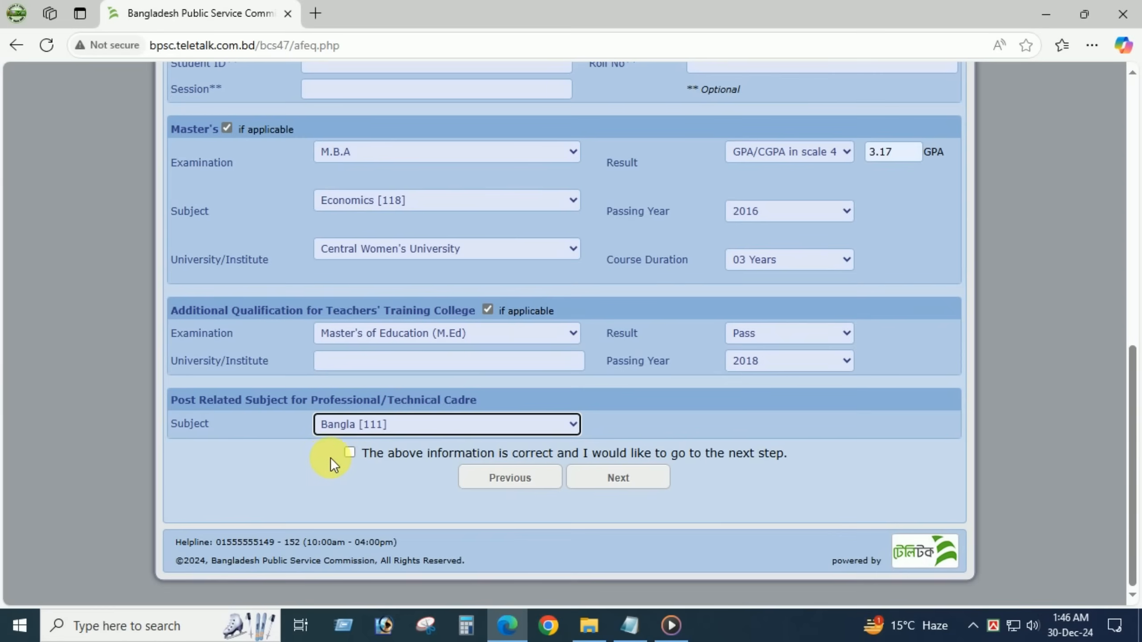
pyautogui.click(352, 454)
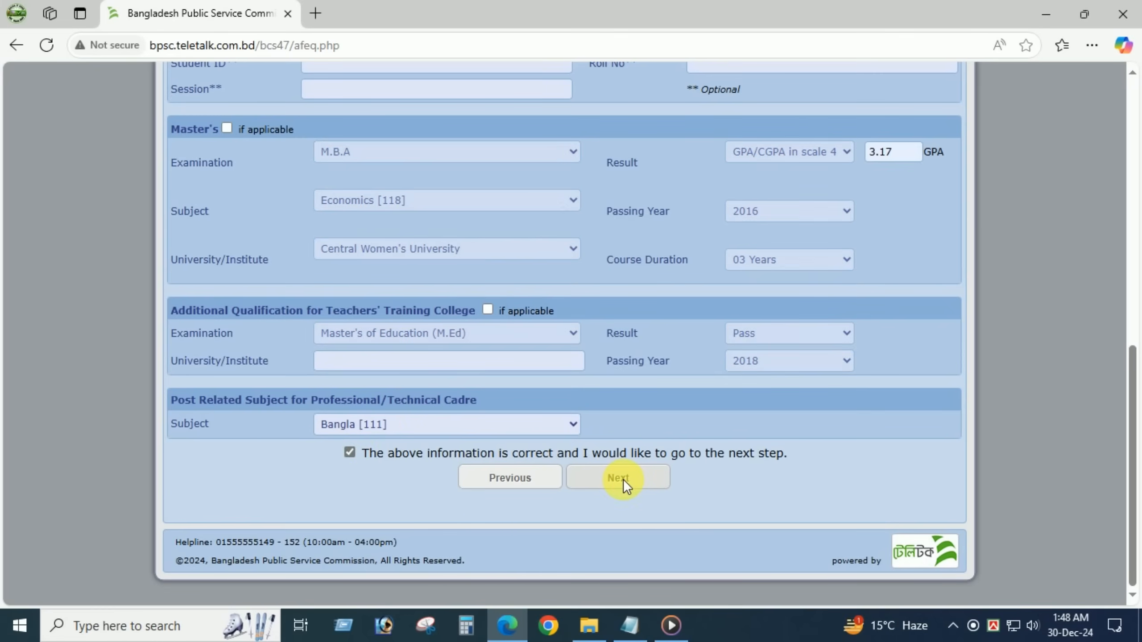
pyautogui.click(623, 479)
# - Add cadres 110 Administration, 113 Customs & Excise, 118 Ansar, 119 Co-operative and 121 as choices
pyautogui.scroll(-2, 660, 372)
pyautogui.scroll(2, 701, 364)
pyautogui.scroll(-2, 1066, 331)
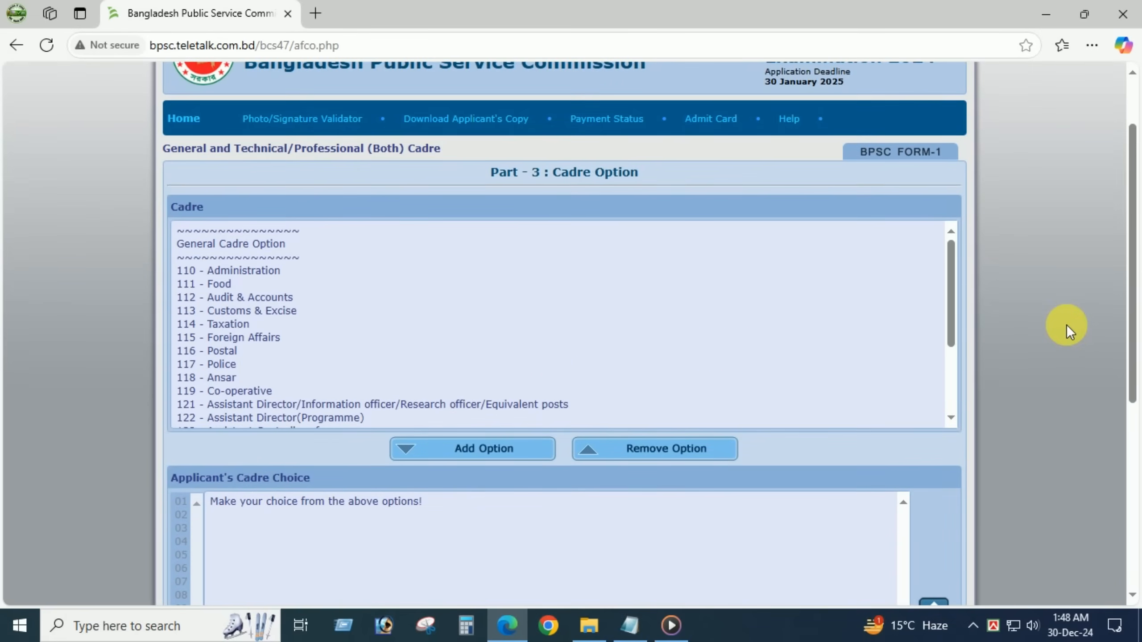
pyautogui.scroll(-2, 1069, 331)
pyautogui.scroll(-9, 226, 236)
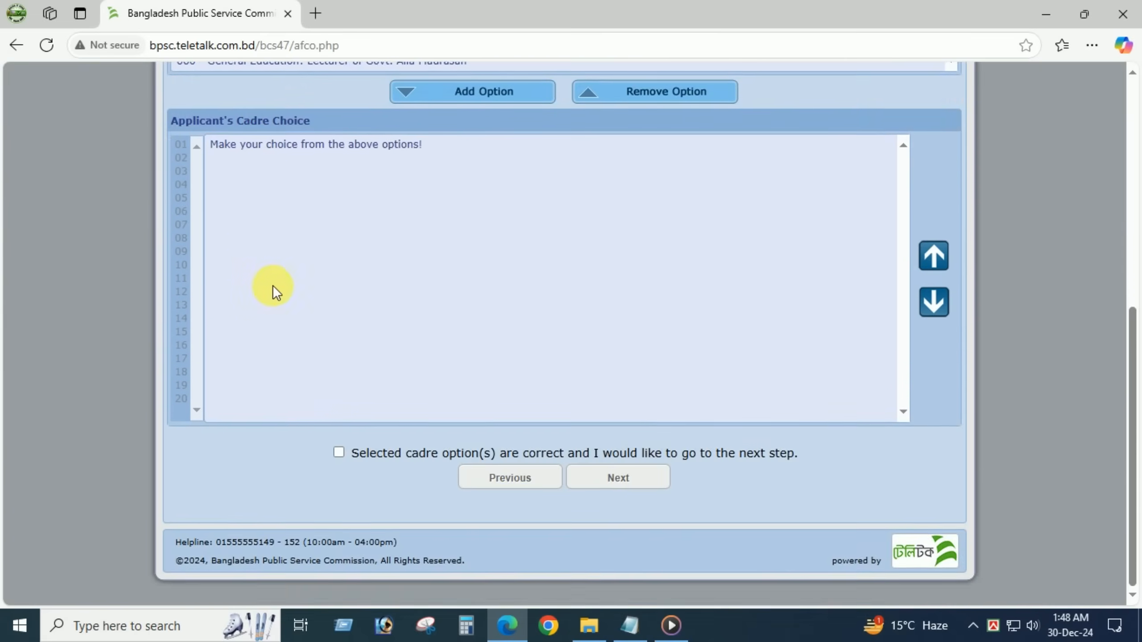
pyautogui.scroll(8, 270, 283)
pyautogui.scroll(3, 287, 289)
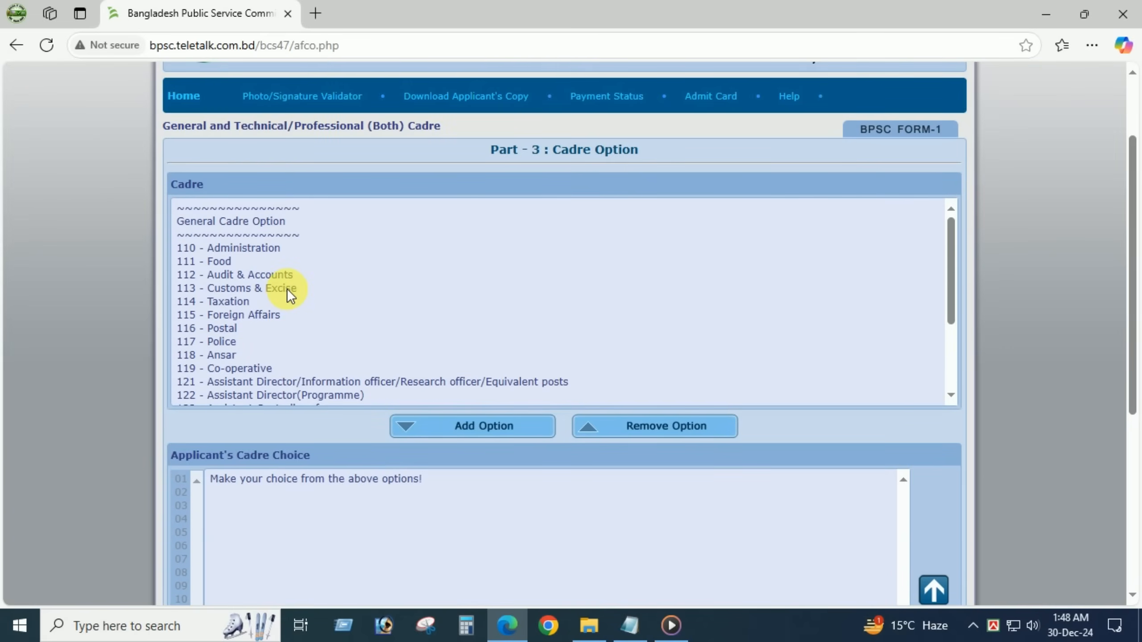
pyautogui.scroll(-2, 250, 326)
pyautogui.scroll(3, 258, 320)
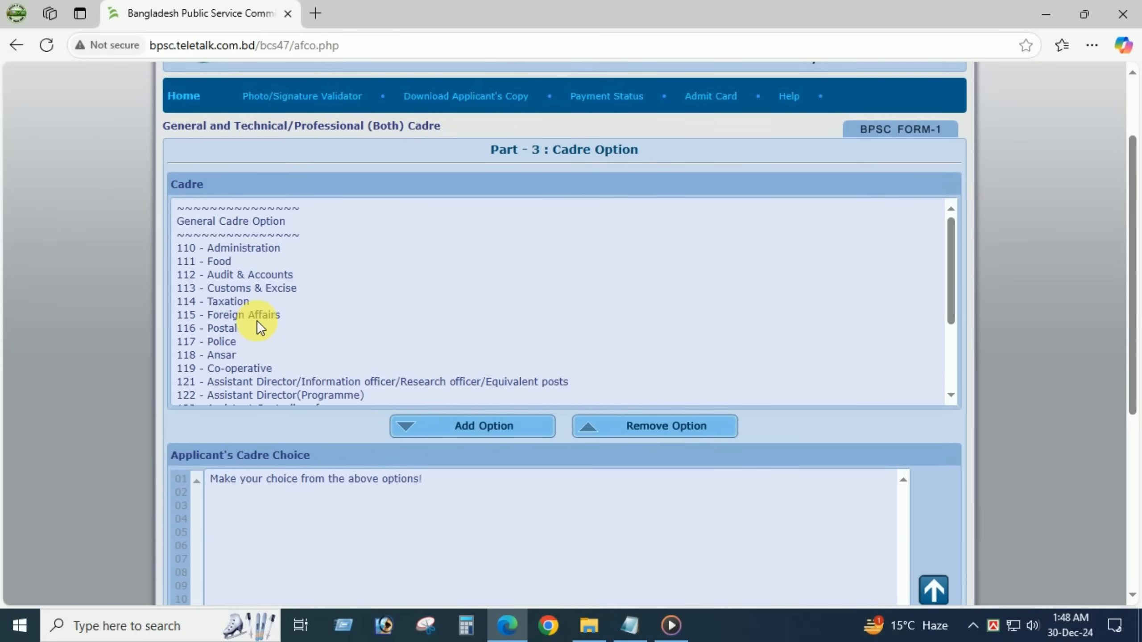
pyautogui.click(204, 240)
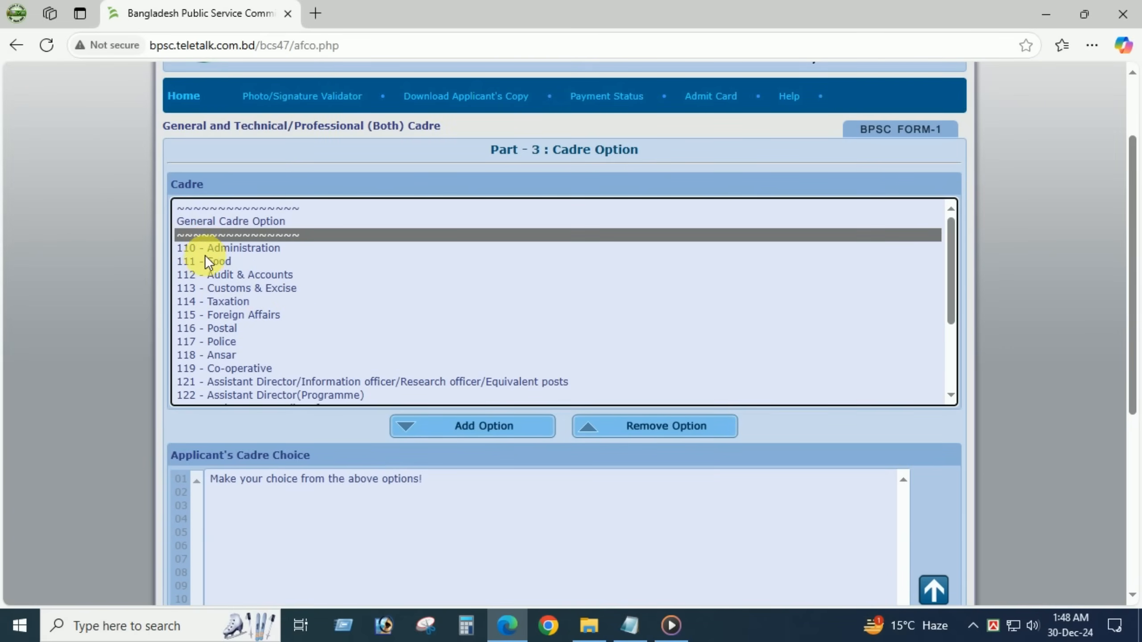
pyautogui.click(208, 248)
pyautogui.click(489, 425)
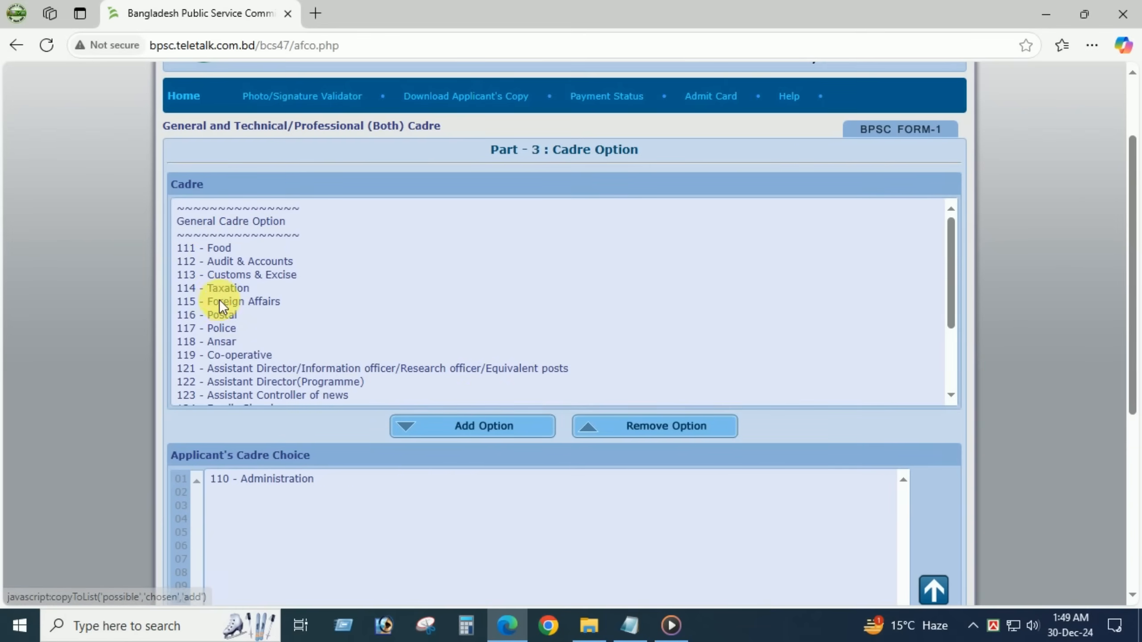
pyautogui.click(207, 276)
pyautogui.click(504, 430)
pyautogui.click(254, 334)
pyautogui.click(471, 431)
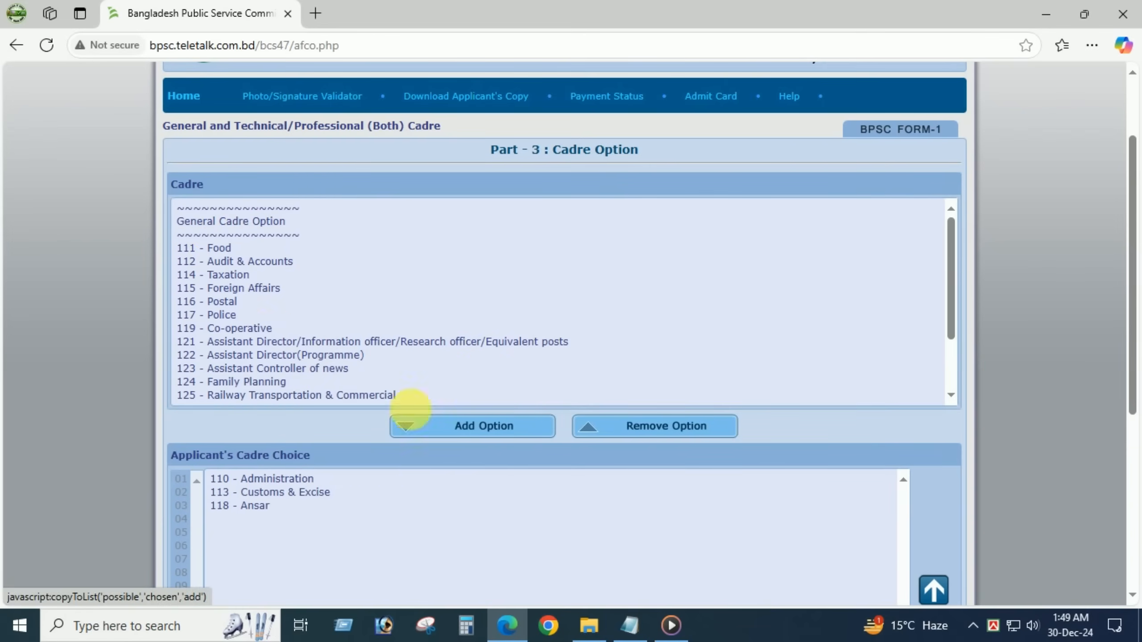
pyautogui.click(455, 429)
pyautogui.click(497, 434)
pyautogui.click(225, 315)
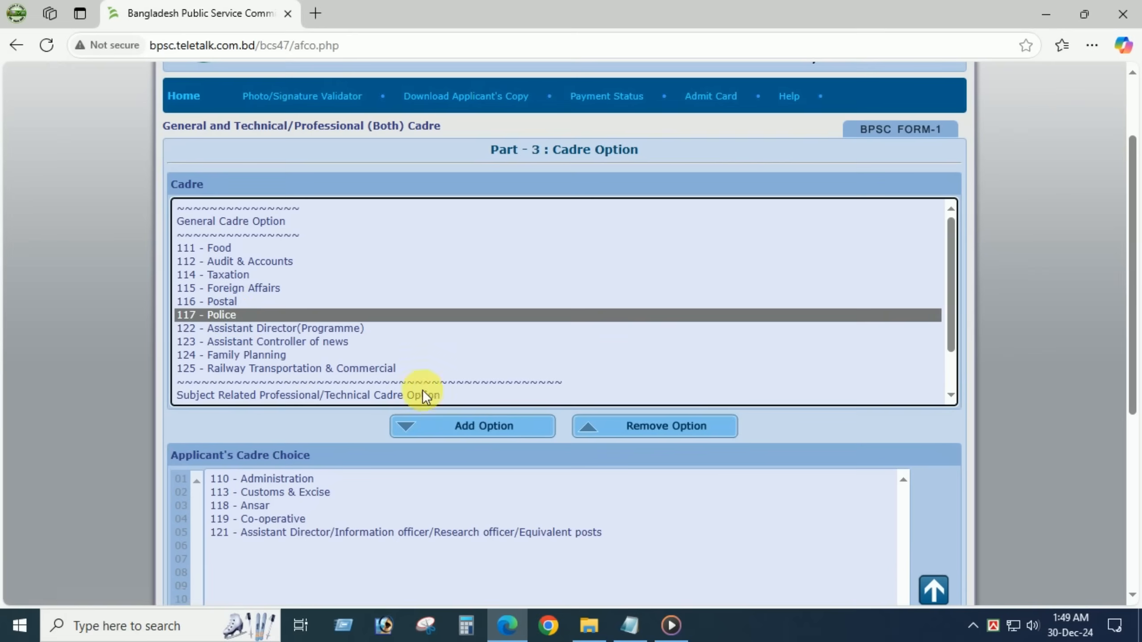
pyautogui.click(472, 428)
# - Add cadres 117 Police, 115 Foreign Affairs, 116 Postal, 125, 640, 660, 610, 123 and 124
pyautogui.click(247, 290)
pyautogui.click(472, 427)
pyautogui.click(236, 290)
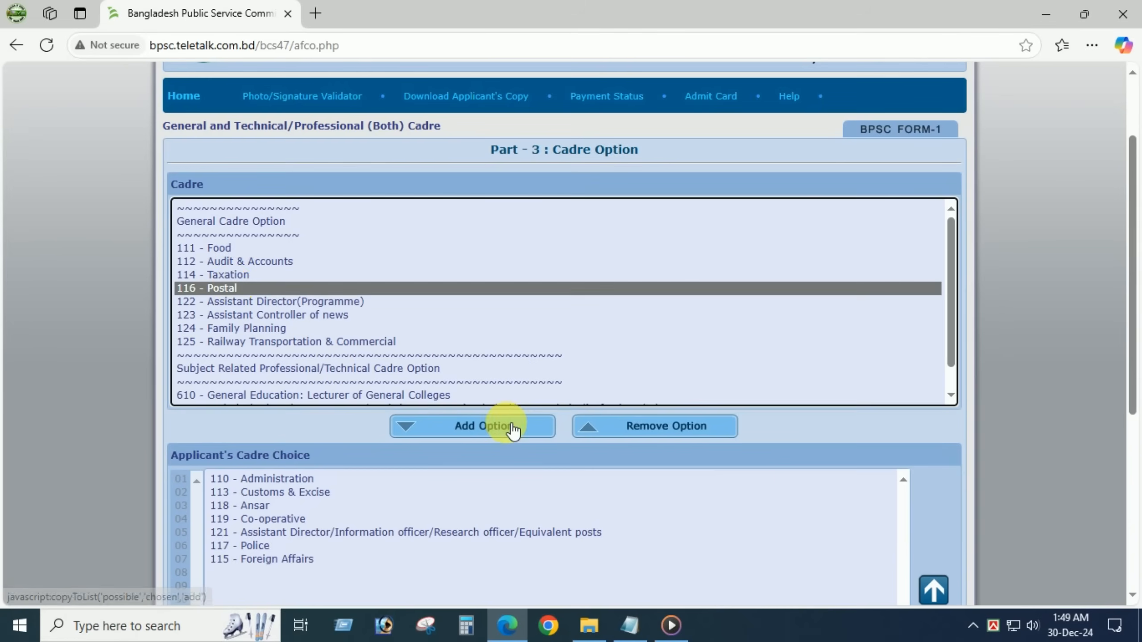
pyautogui.click(508, 428)
pyautogui.click(355, 327)
pyautogui.click(508, 431)
pyautogui.click(396, 381)
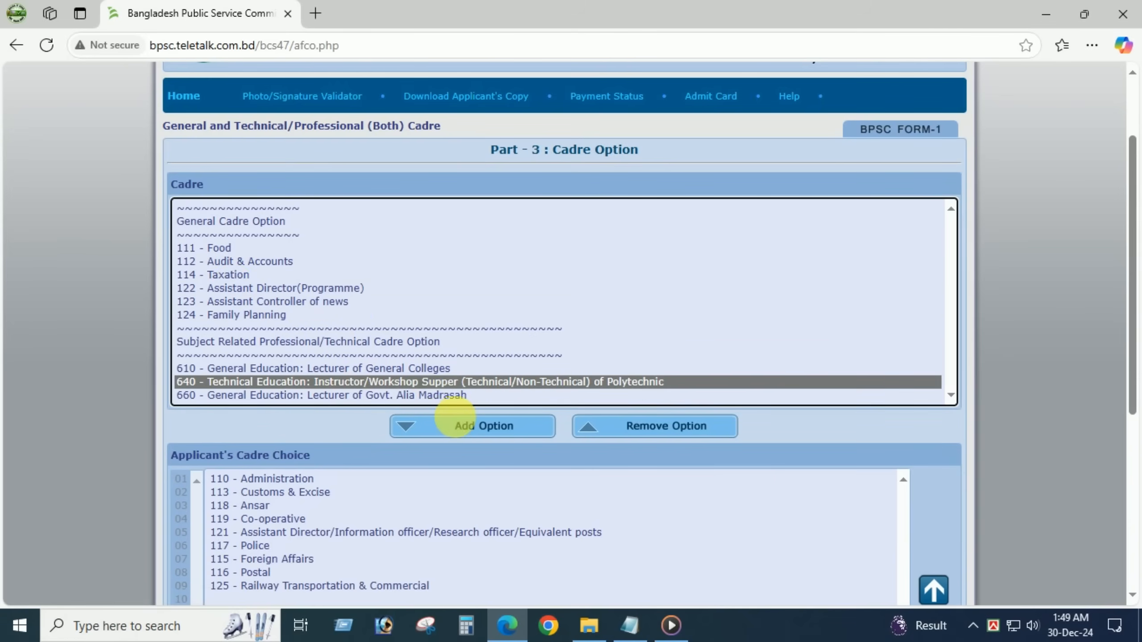
pyautogui.click(513, 427)
pyautogui.click(398, 383)
pyautogui.click(504, 431)
pyautogui.click(313, 368)
pyautogui.click(484, 430)
pyautogui.click(270, 303)
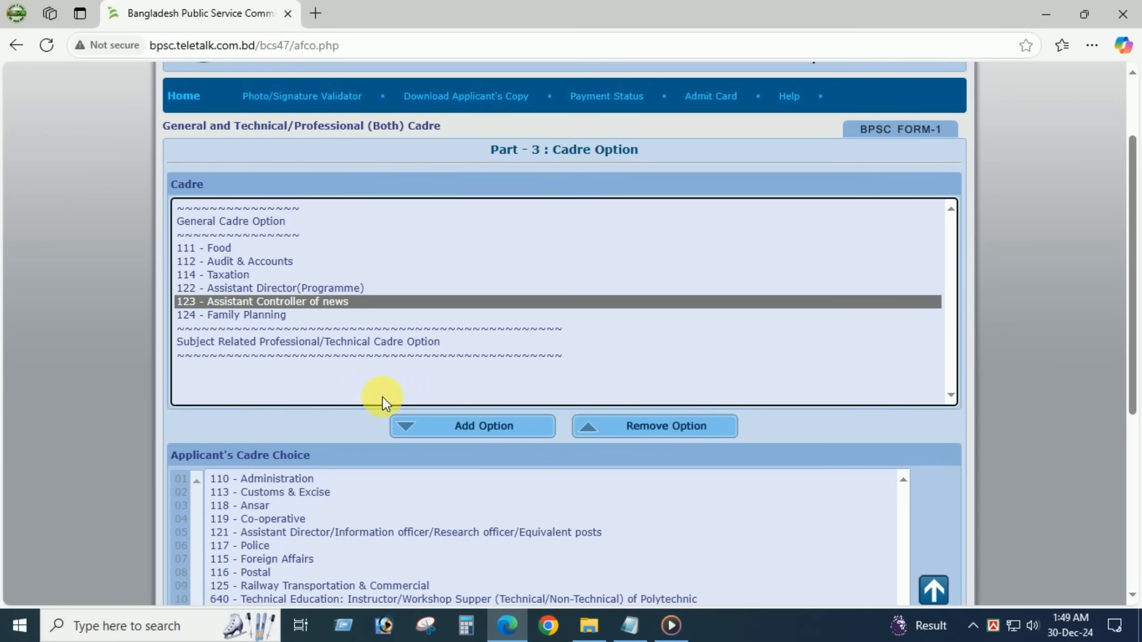
pyautogui.click(468, 425)
pyautogui.click(249, 302)
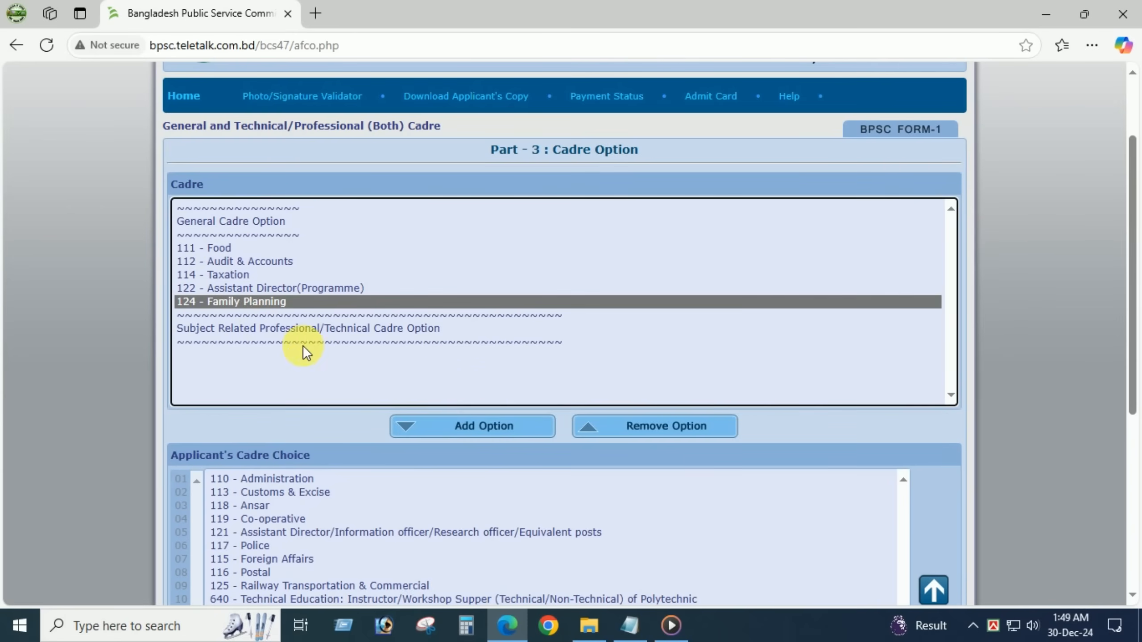
pyautogui.click(505, 434)
# - Add cadres 122, 112 Audit & Accounts, 114 Taxation and 111 Food, confirm, and continue
pyautogui.click(205, 289)
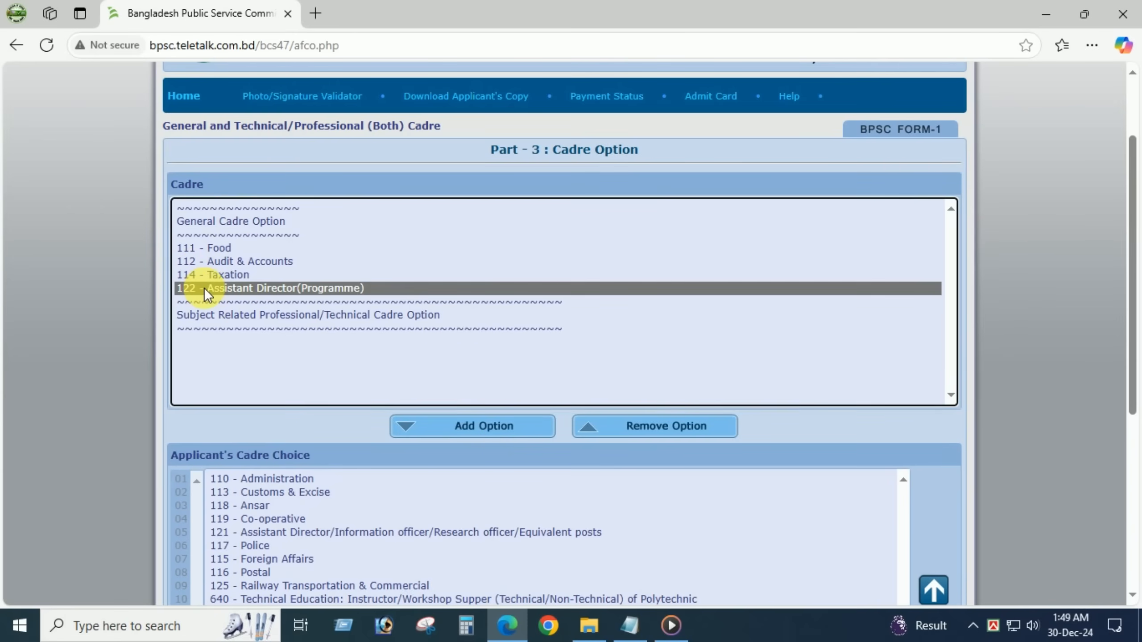
pyautogui.click(475, 422)
pyautogui.click(274, 262)
pyautogui.click(470, 430)
pyautogui.click(232, 261)
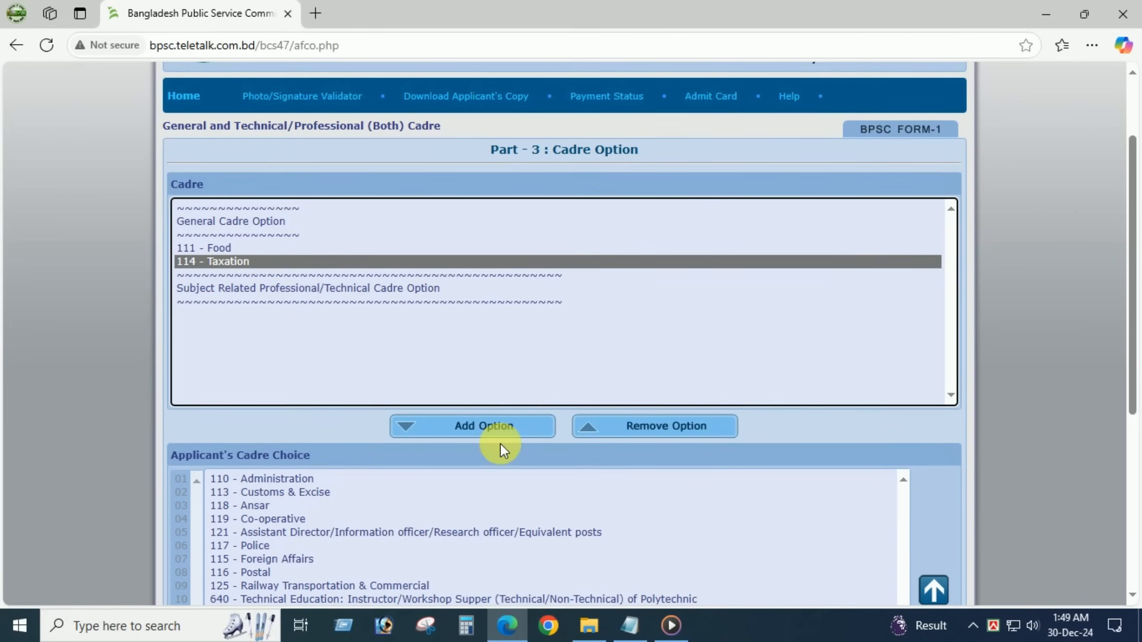
pyautogui.click(498, 431)
pyautogui.click(221, 248)
pyautogui.click(505, 432)
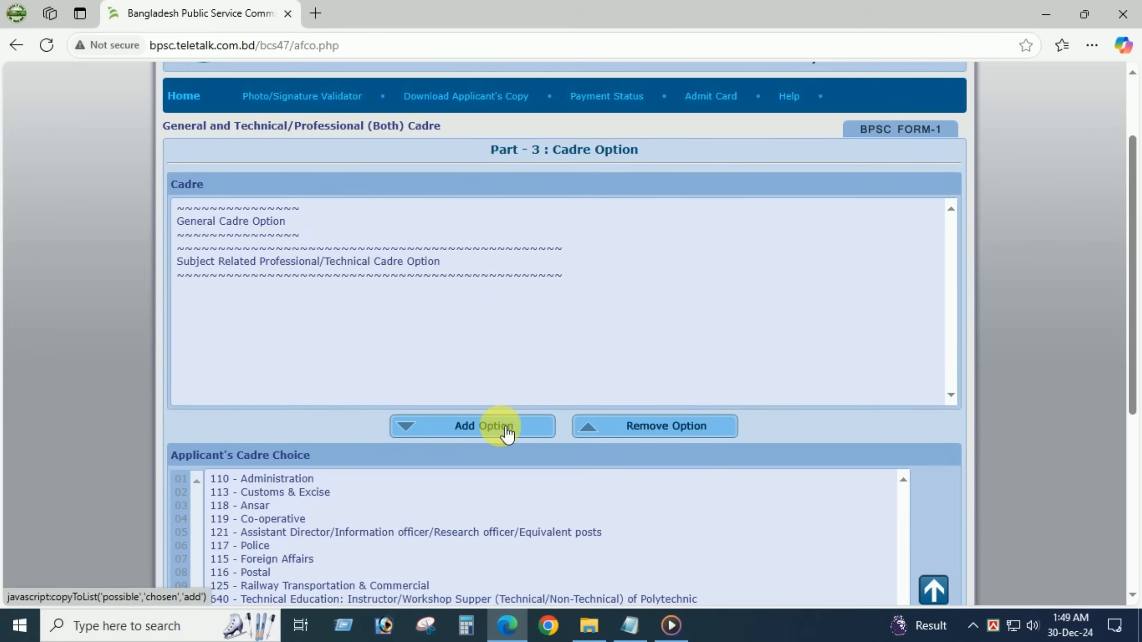
pyautogui.scroll(-5, 504, 439)
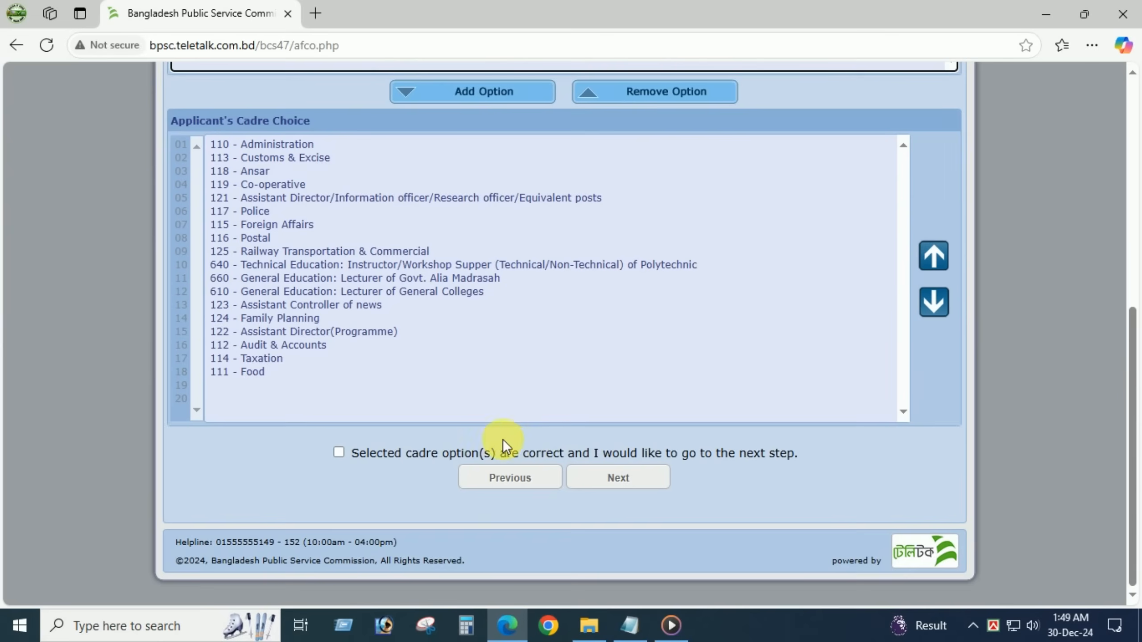
pyautogui.click(332, 453)
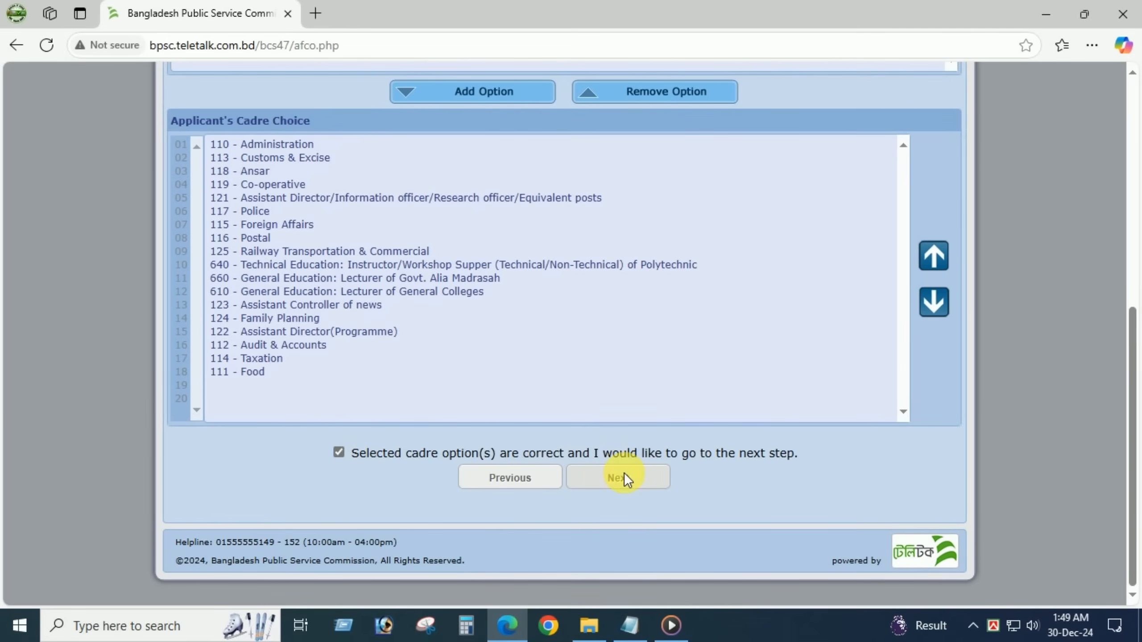
pyautogui.click(625, 477)
# - Set the Non Cadre Choice to Any Grade on the preview page, then start the photo upload
pyautogui.scroll(-2, 816, 437)
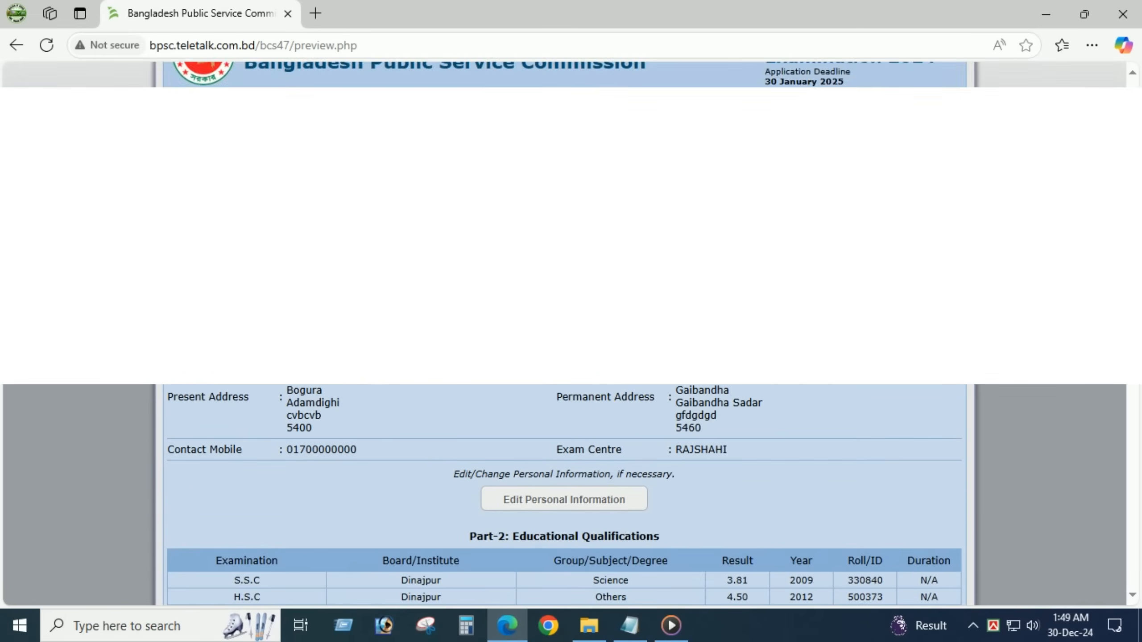
pyautogui.scroll(-5, 816, 436)
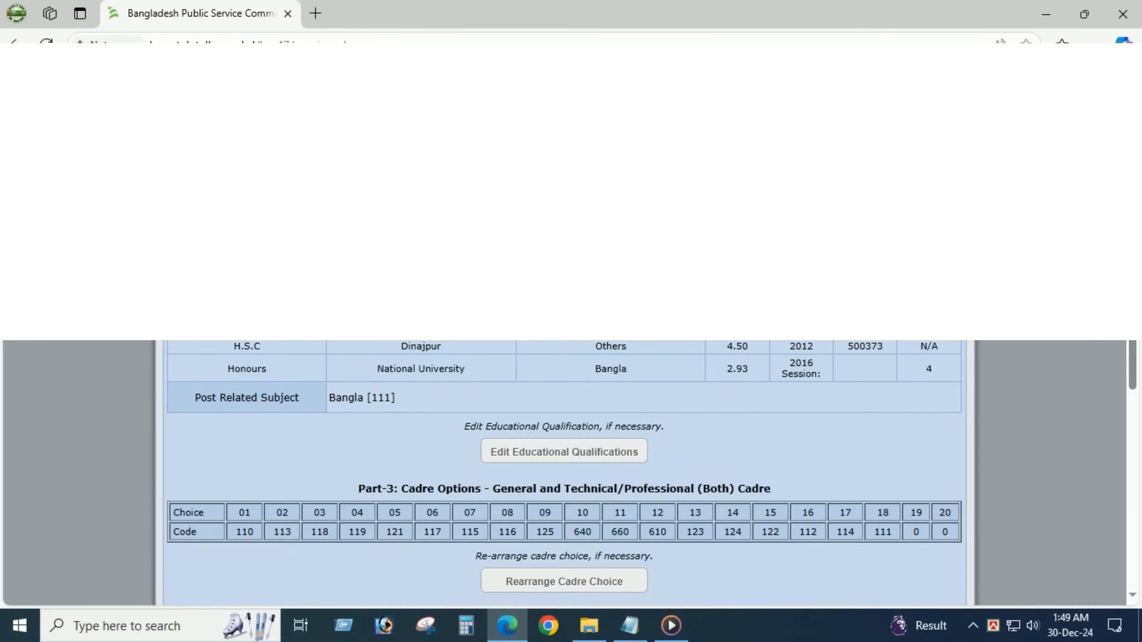
pyautogui.scroll(-10, 783, 355)
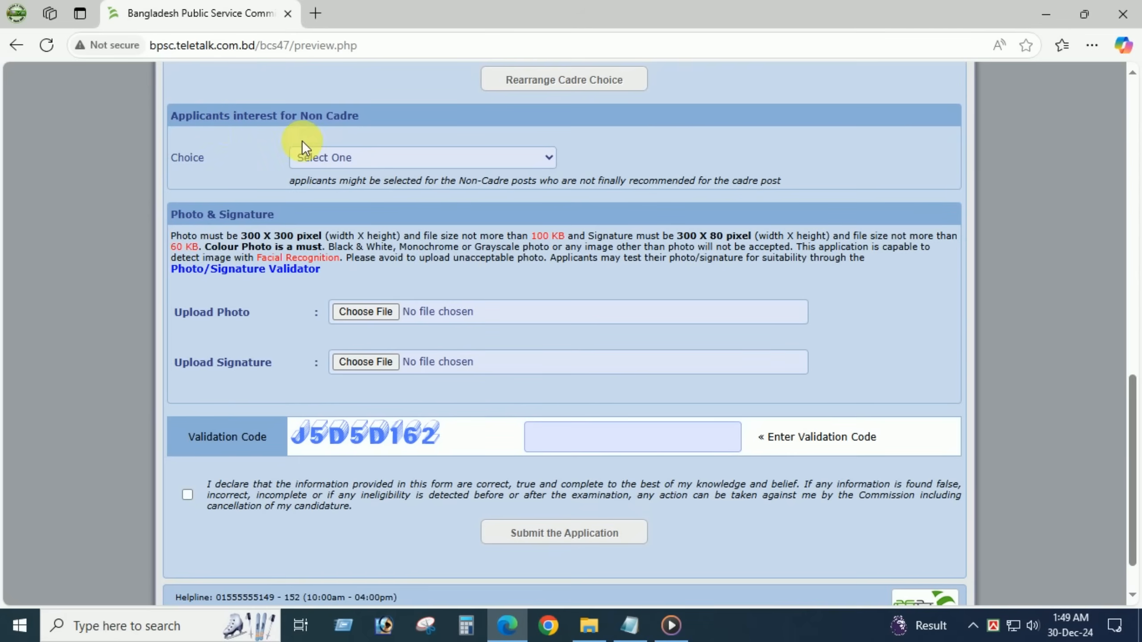
pyautogui.click(365, 159)
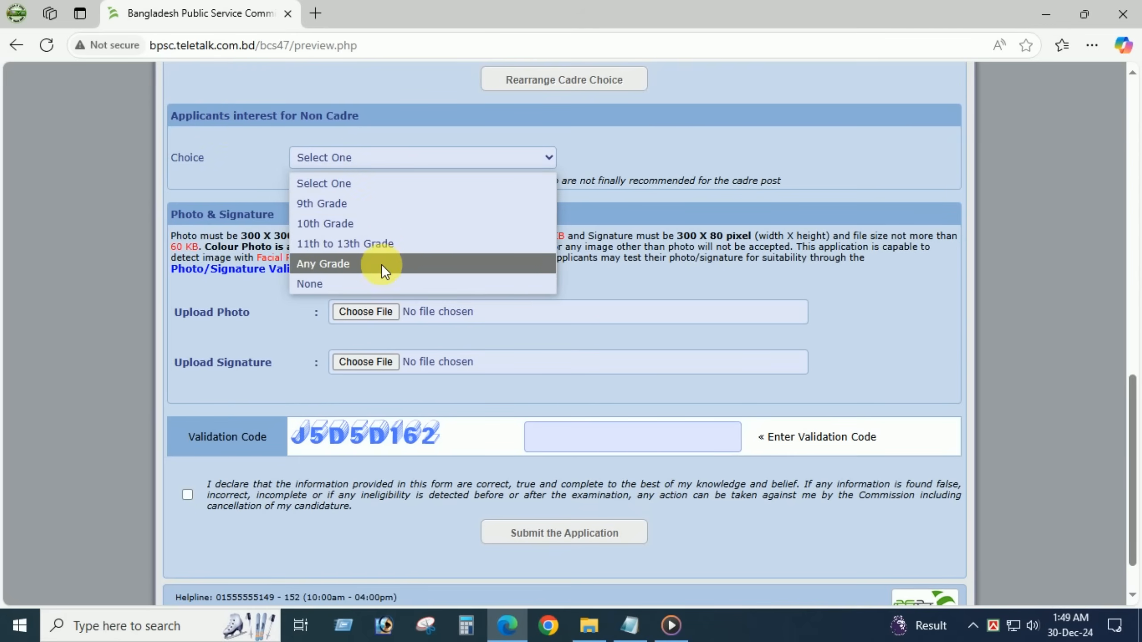
pyautogui.click(358, 263)
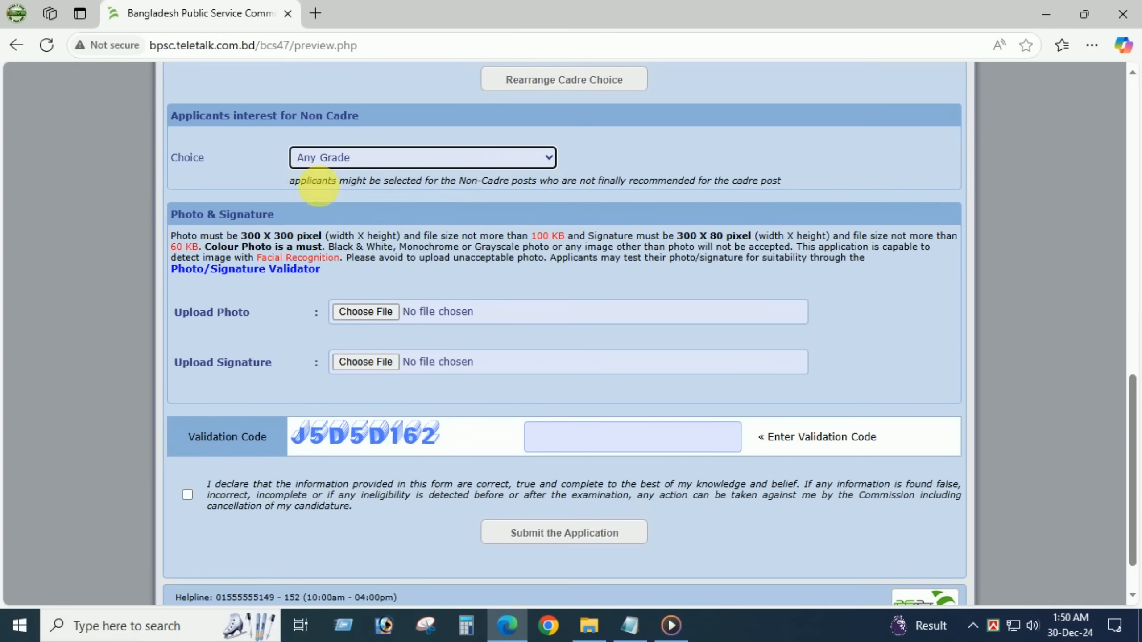
pyautogui.click(320, 150)
pyautogui.click(325, 281)
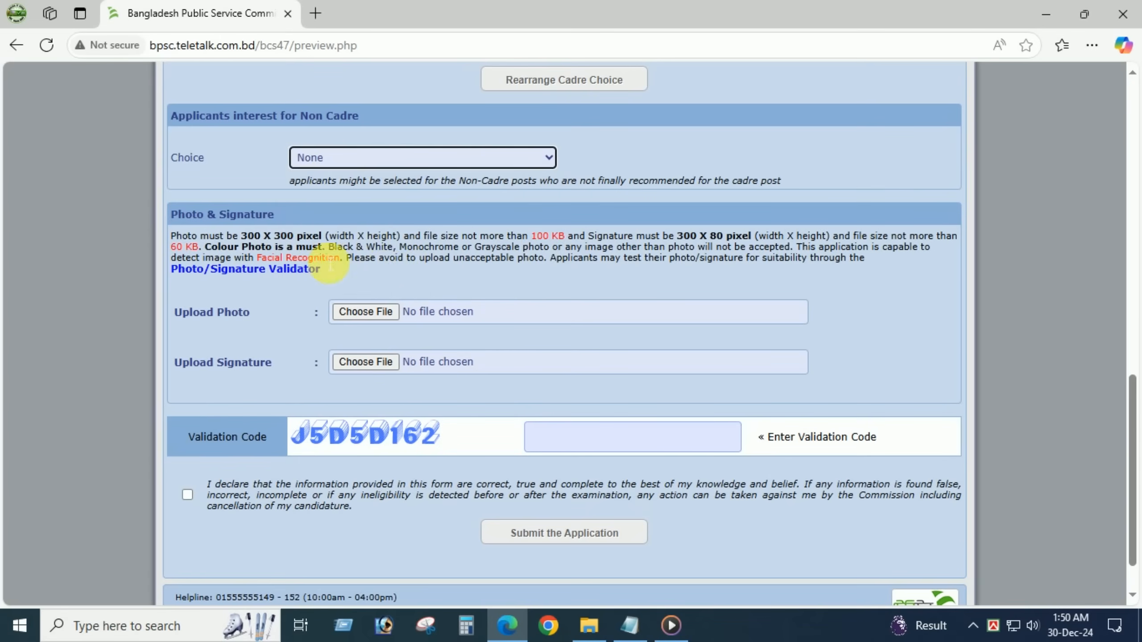
pyautogui.click(319, 158)
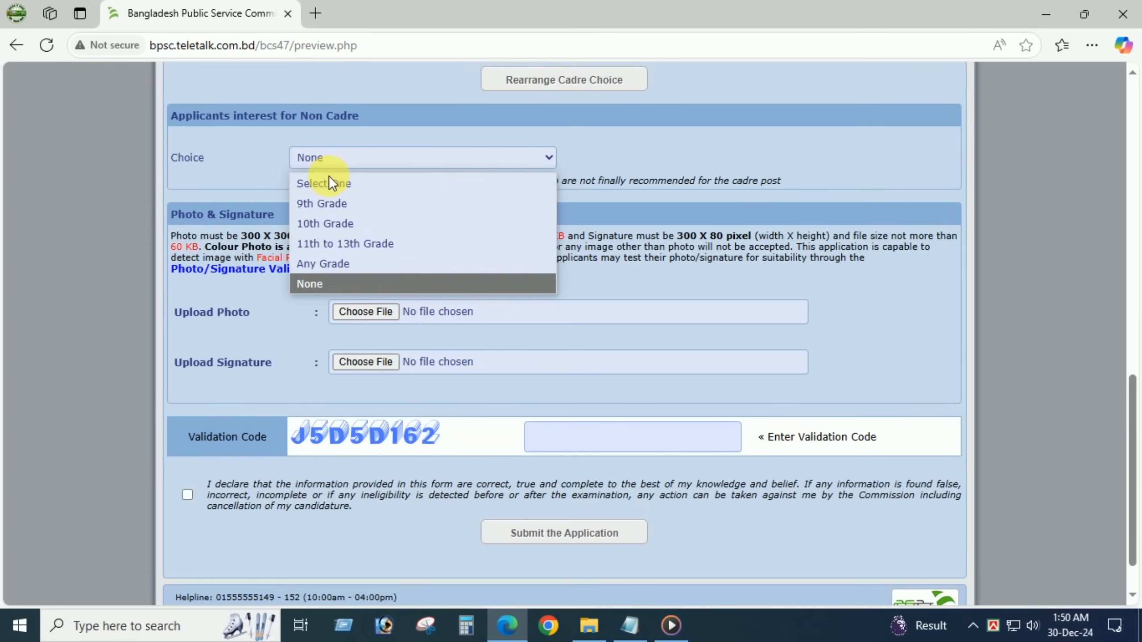
pyautogui.click(341, 265)
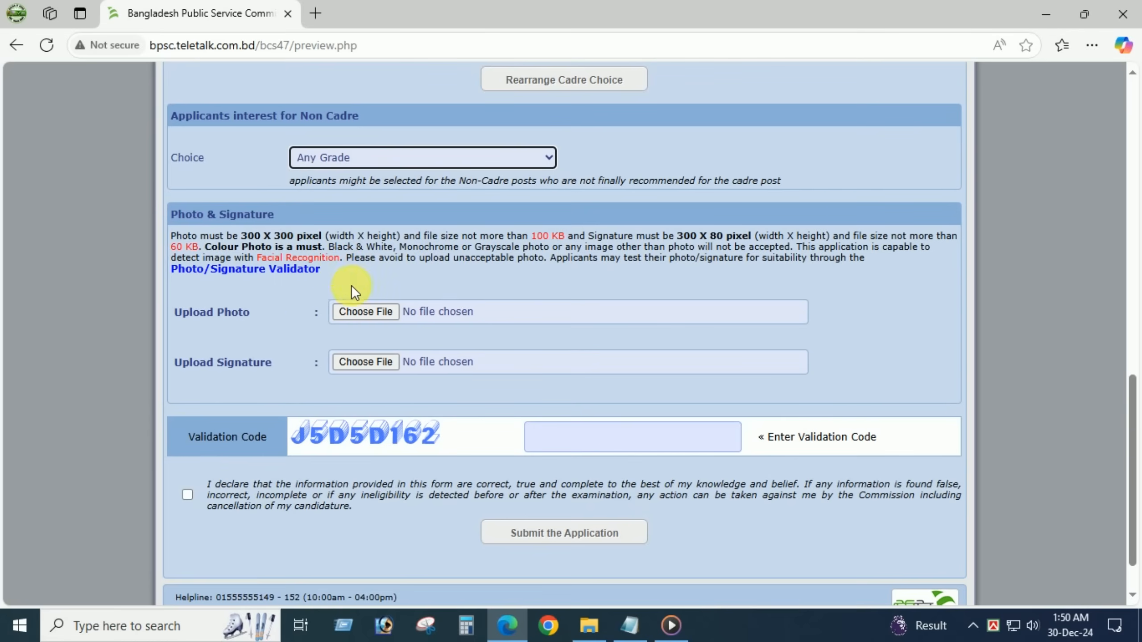
pyautogui.click(358, 310)
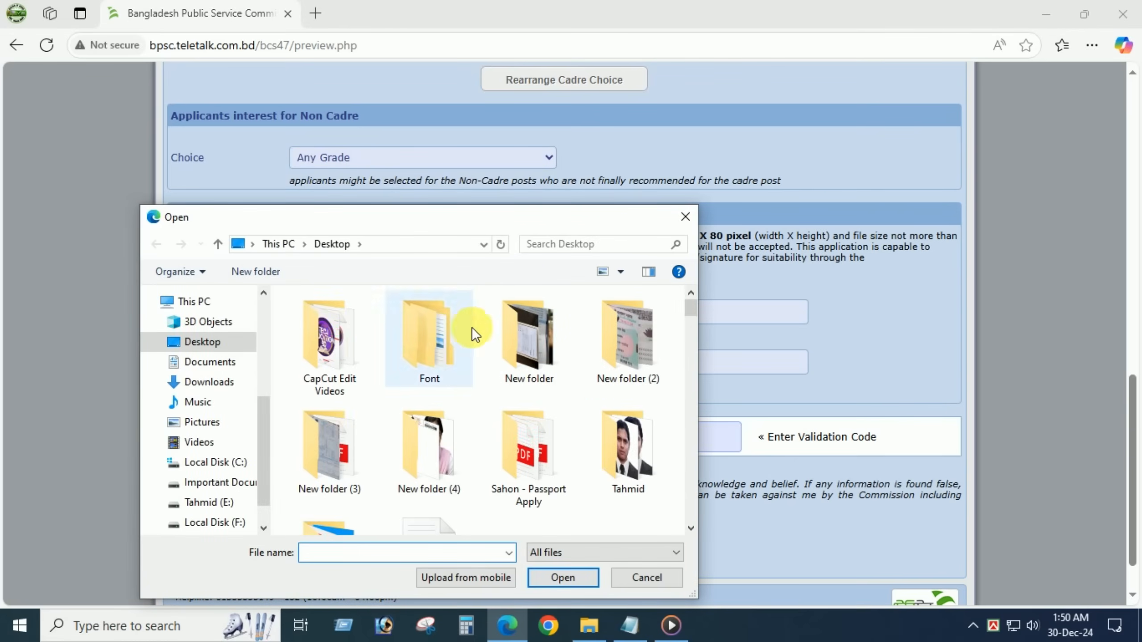
# - Upload the 'Photo 300x320' image as the applicant photo
pyautogui.doubleClick(617, 428)
pyautogui.click(355, 355)
pyautogui.click(560, 577)
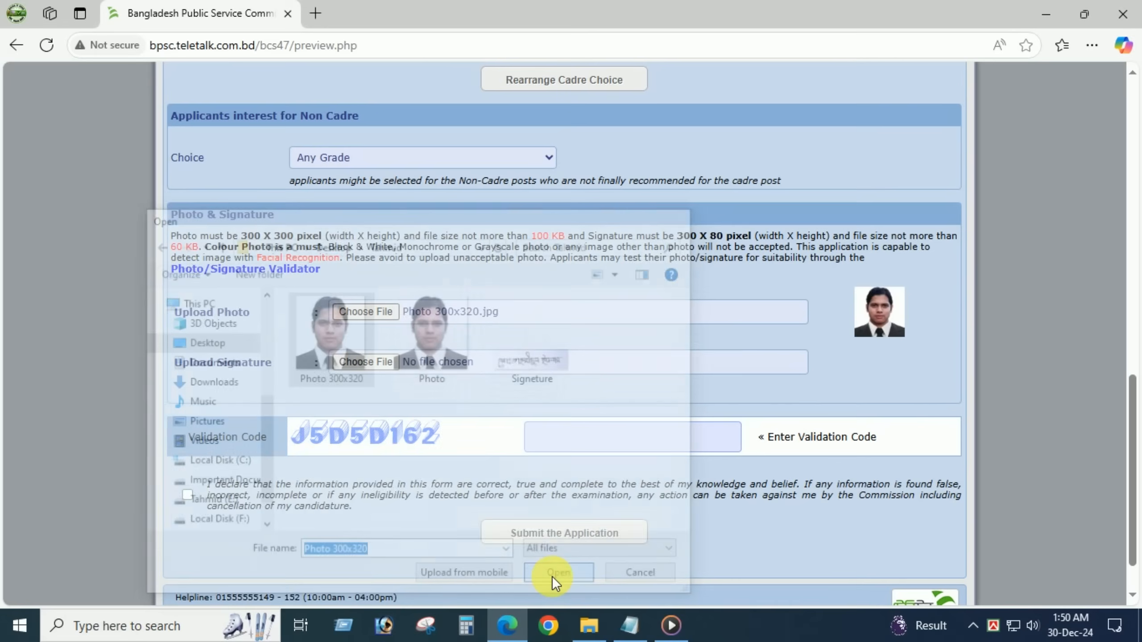
# - Attach the 'Signeture' image as the signature and submit the application
pyautogui.click(364, 361)
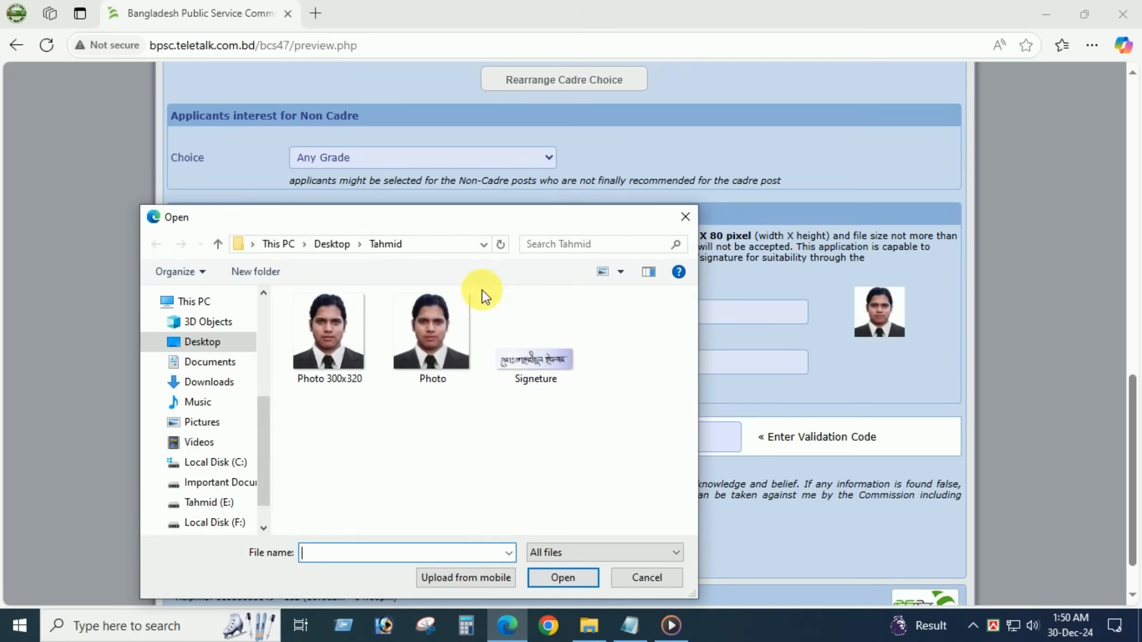
pyautogui.click(510, 360)
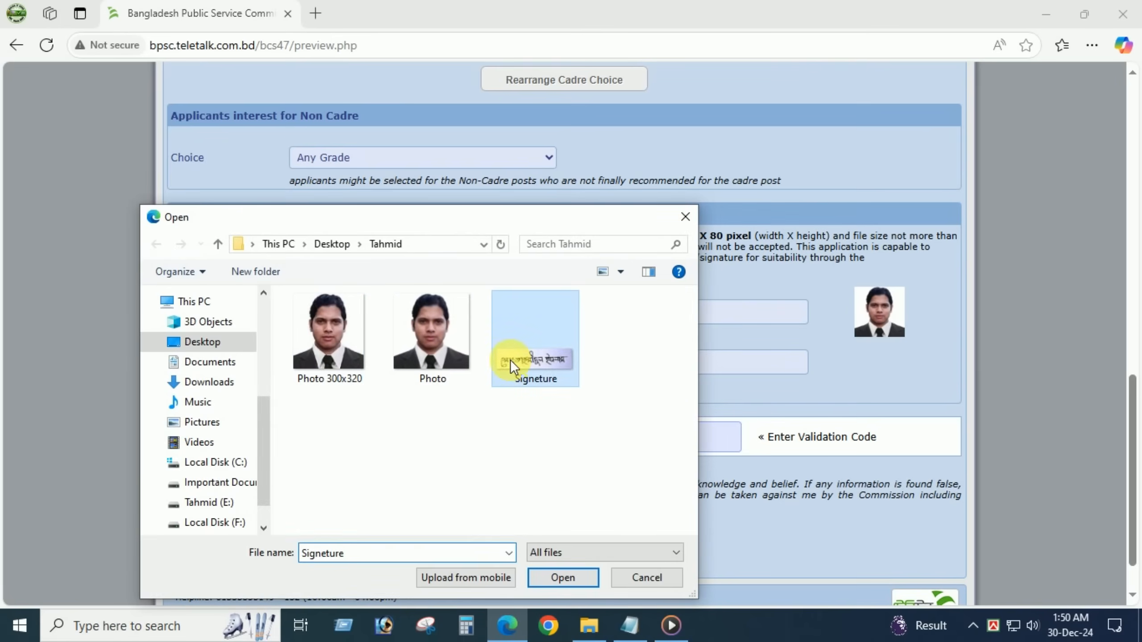
pyautogui.click(542, 578)
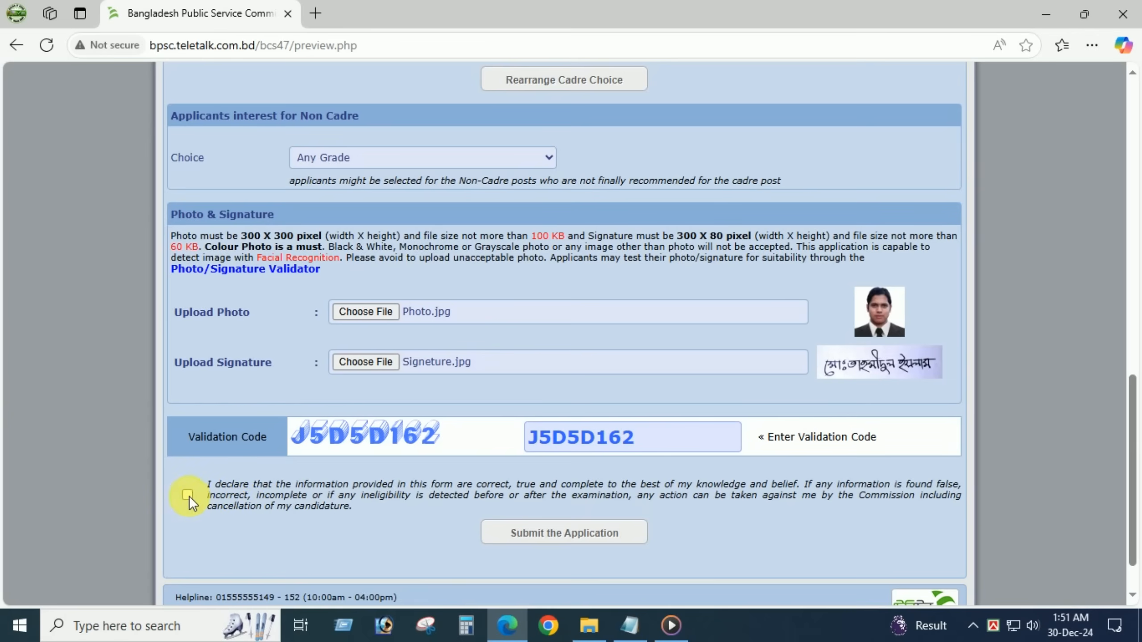
pyautogui.click(549, 534)
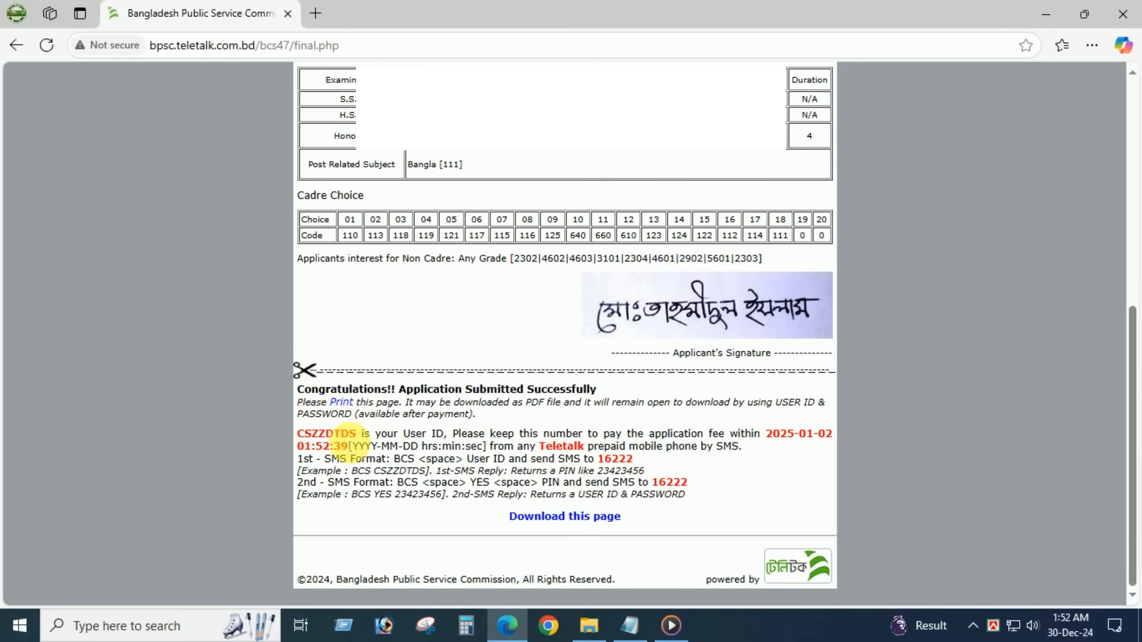
# - Highlight the confirmation text and the assigned User ID on the success page
pyautogui.moveTo(356, 434); pyautogui.dragTo(276, 436)
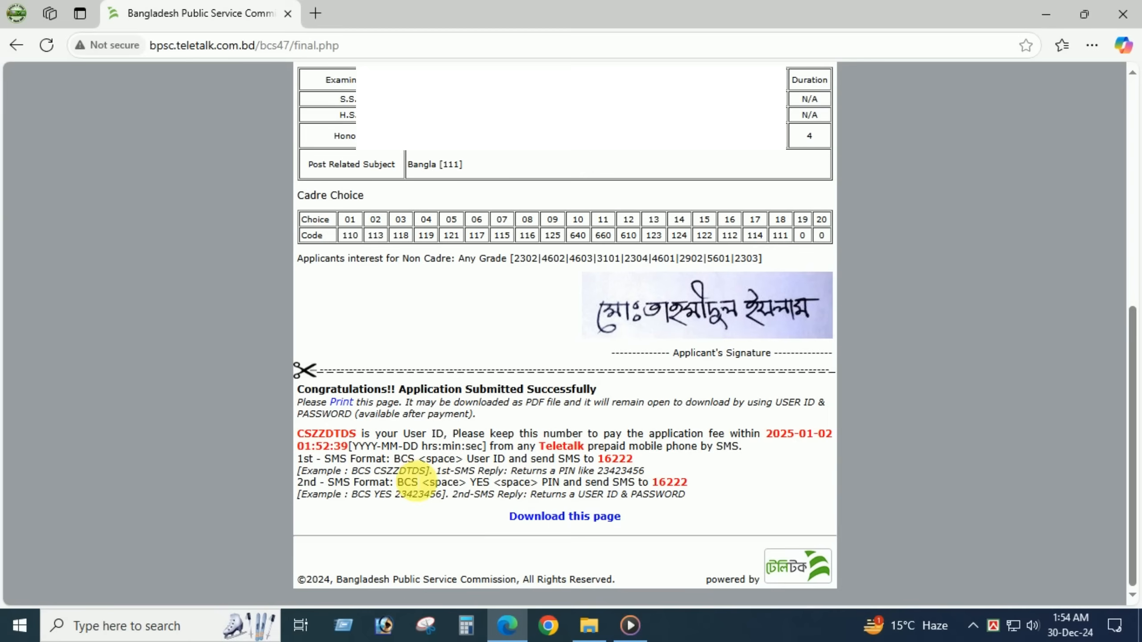
pyautogui.moveTo(404, 434); pyautogui.dragTo(443, 436)
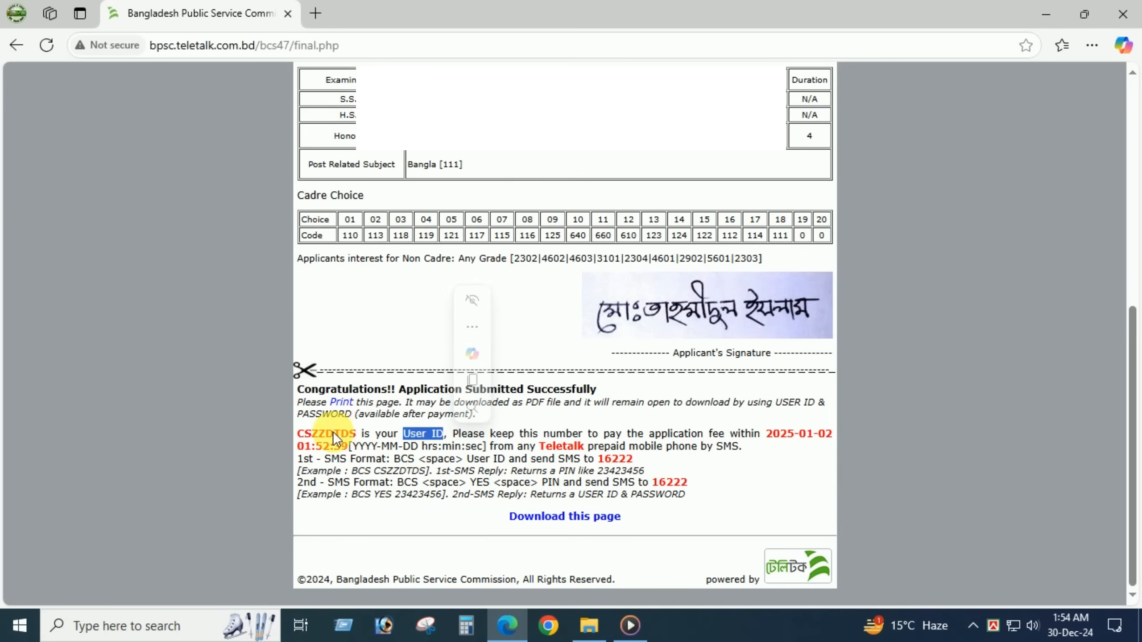
pyautogui.moveTo(297, 434); pyautogui.dragTo(365, 435)
pyautogui.click(373, 469)
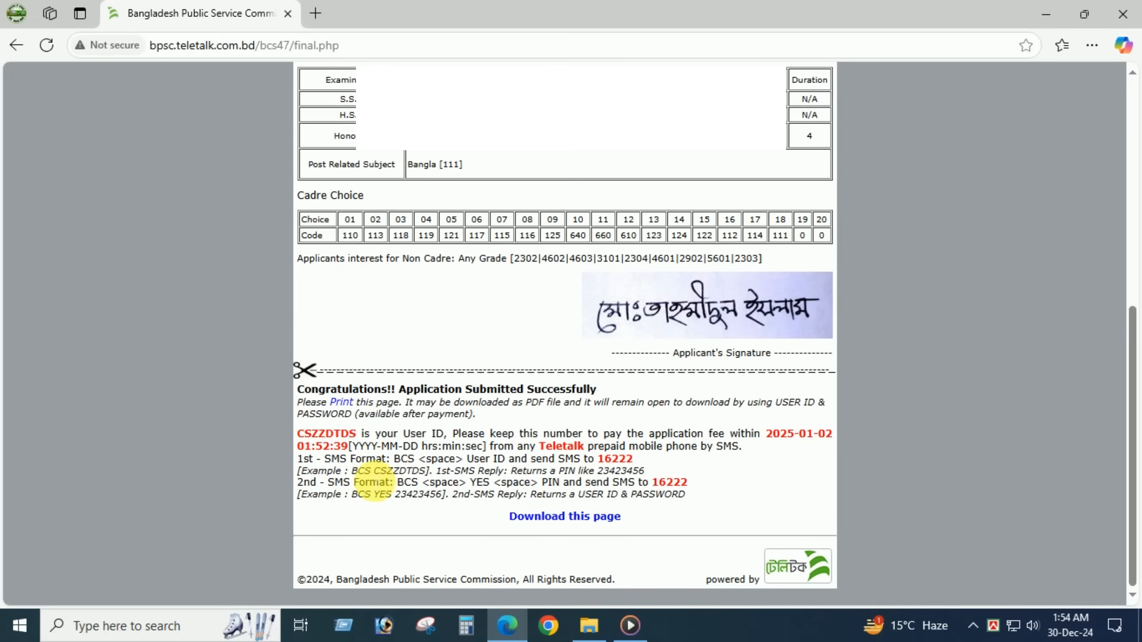
# - Highlight the two SMS fee-payment examples and the number 16222 they are sent to
pyautogui.moveTo(349, 471); pyautogui.dragTo(372, 471)
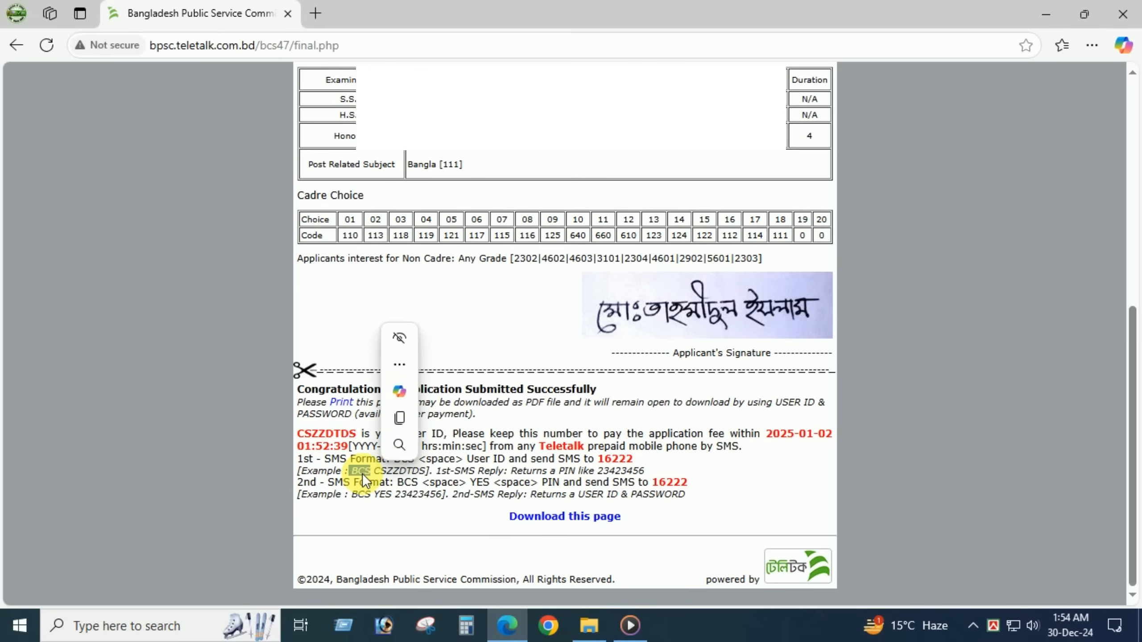
pyautogui.click(379, 477)
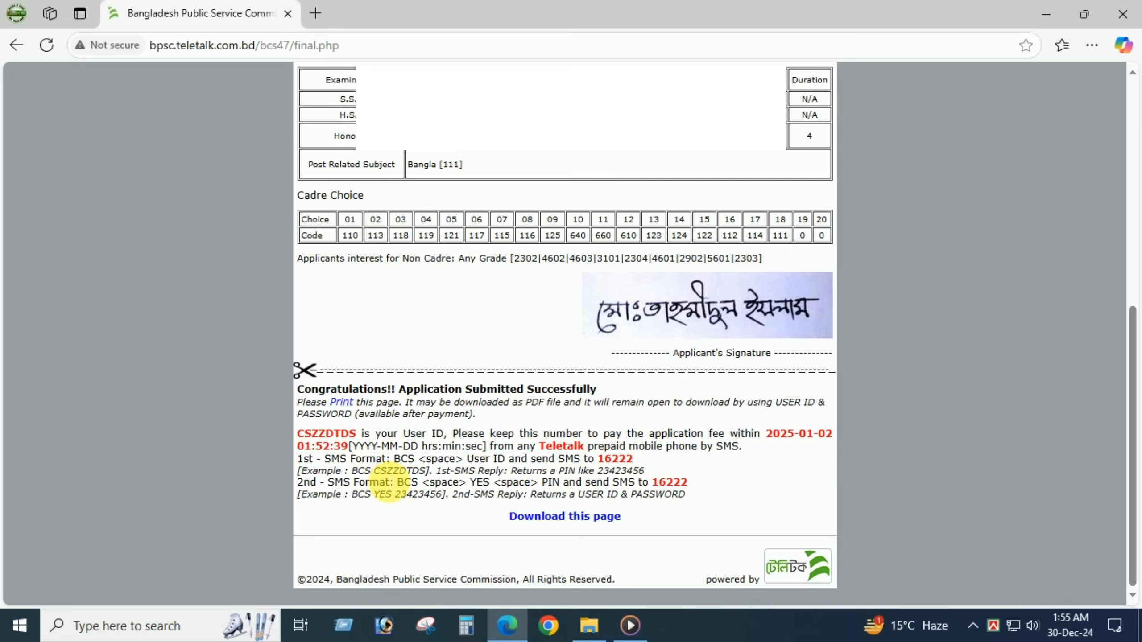
pyautogui.moveTo(376, 476); pyautogui.dragTo(427, 478)
pyautogui.click(453, 459)
pyautogui.doubleClick(615, 459)
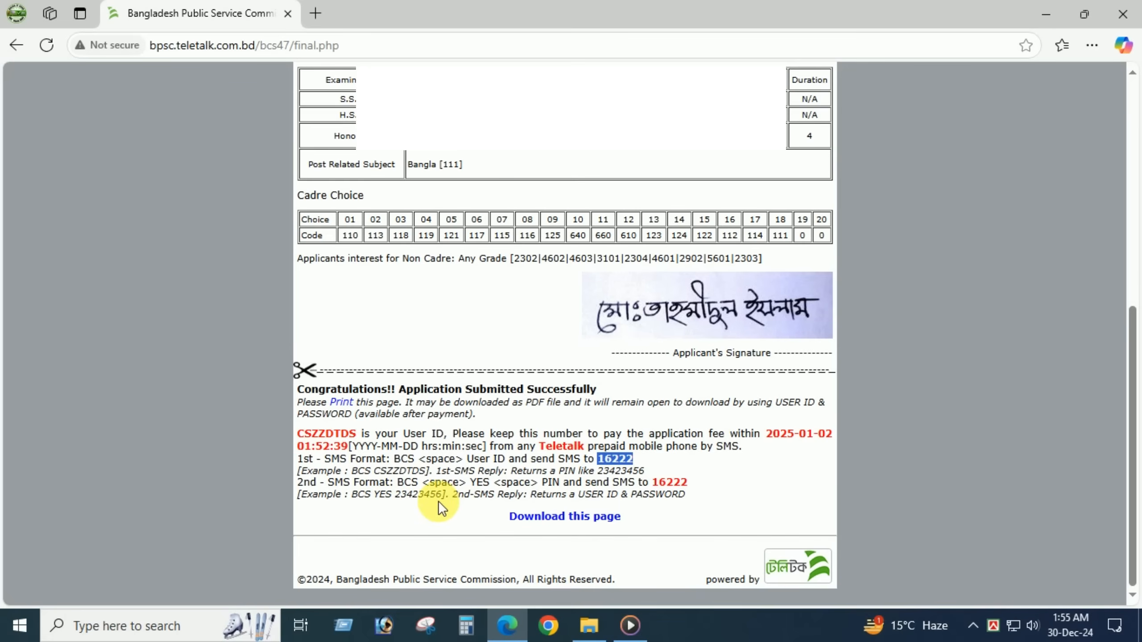
pyautogui.moveTo(357, 501); pyautogui.dragTo(401, 502)
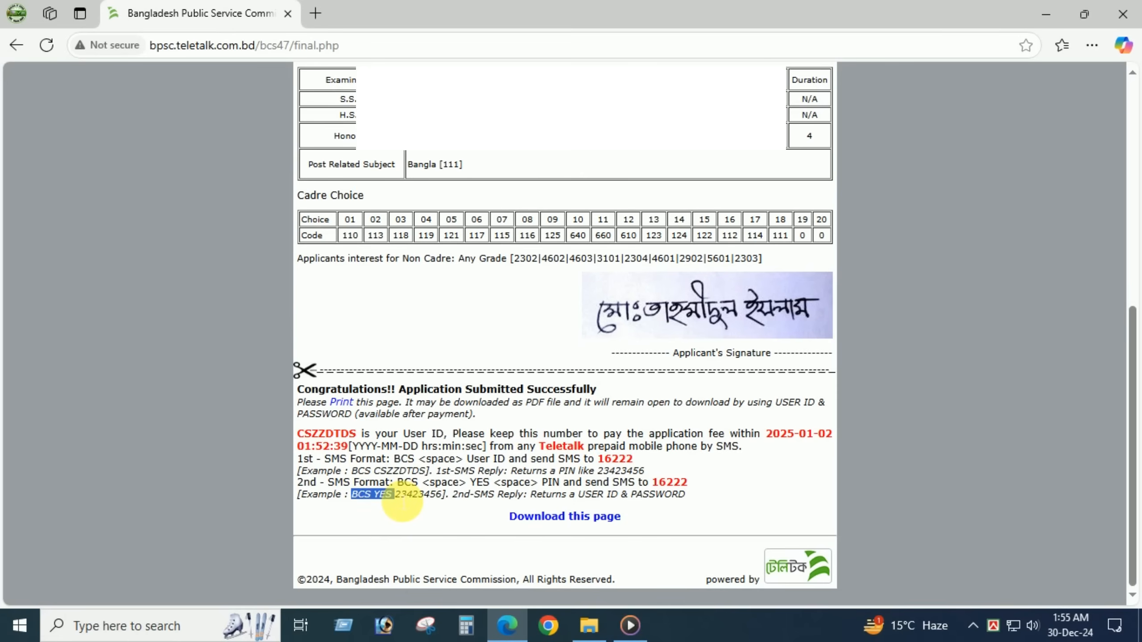
pyautogui.moveTo(401, 501); pyautogui.dragTo(447, 501)
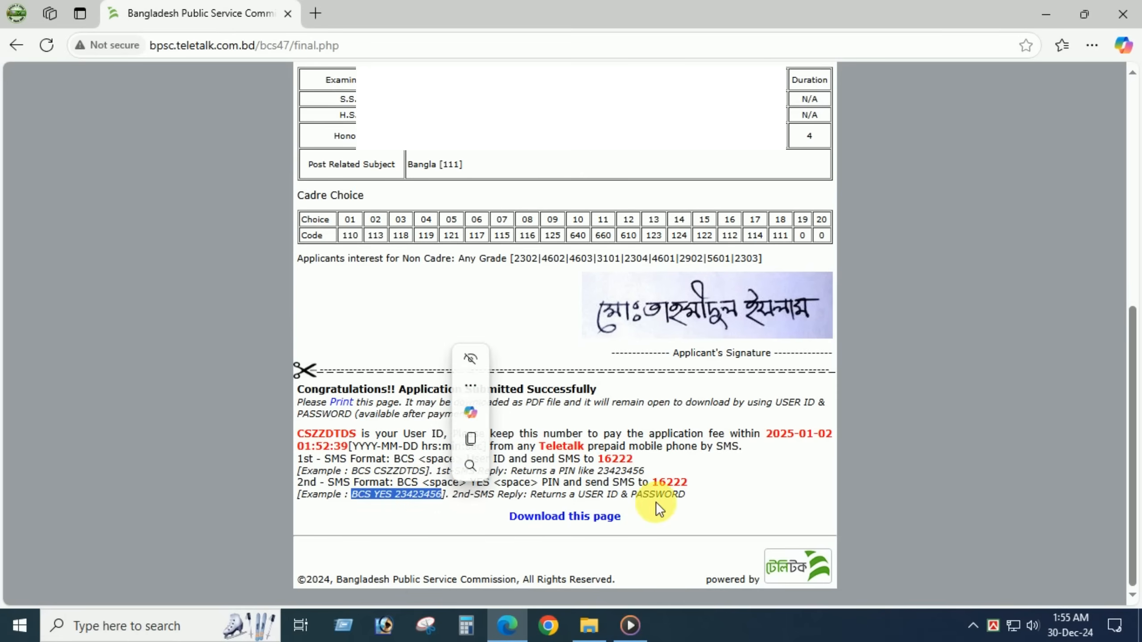
pyautogui.moveTo(649, 482); pyautogui.dragTo(719, 488)
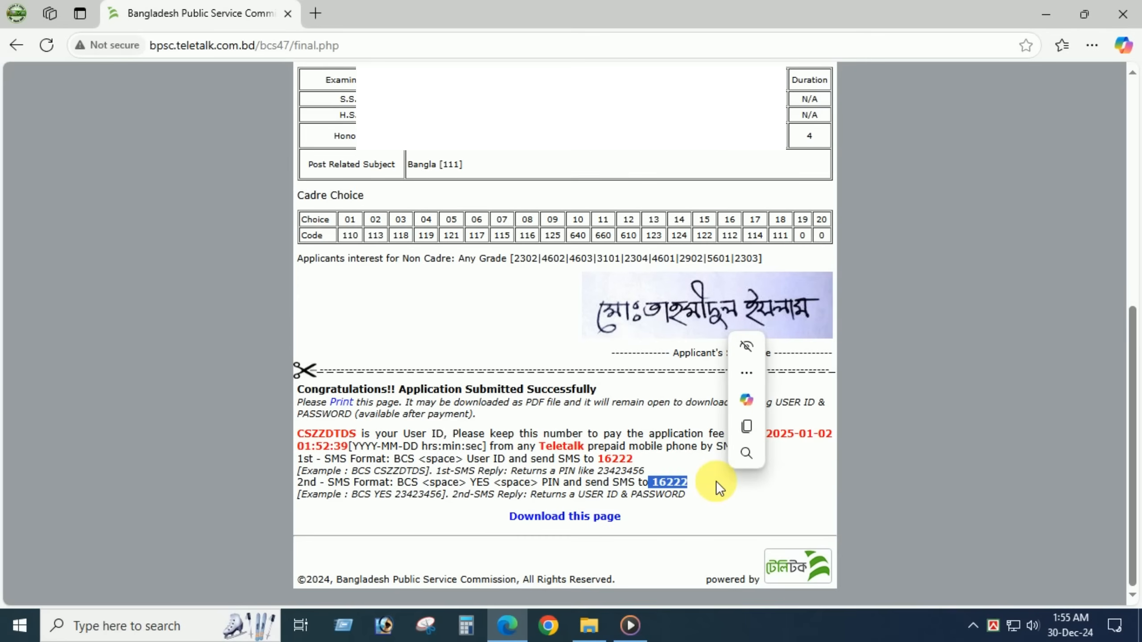
pyautogui.click(712, 491)
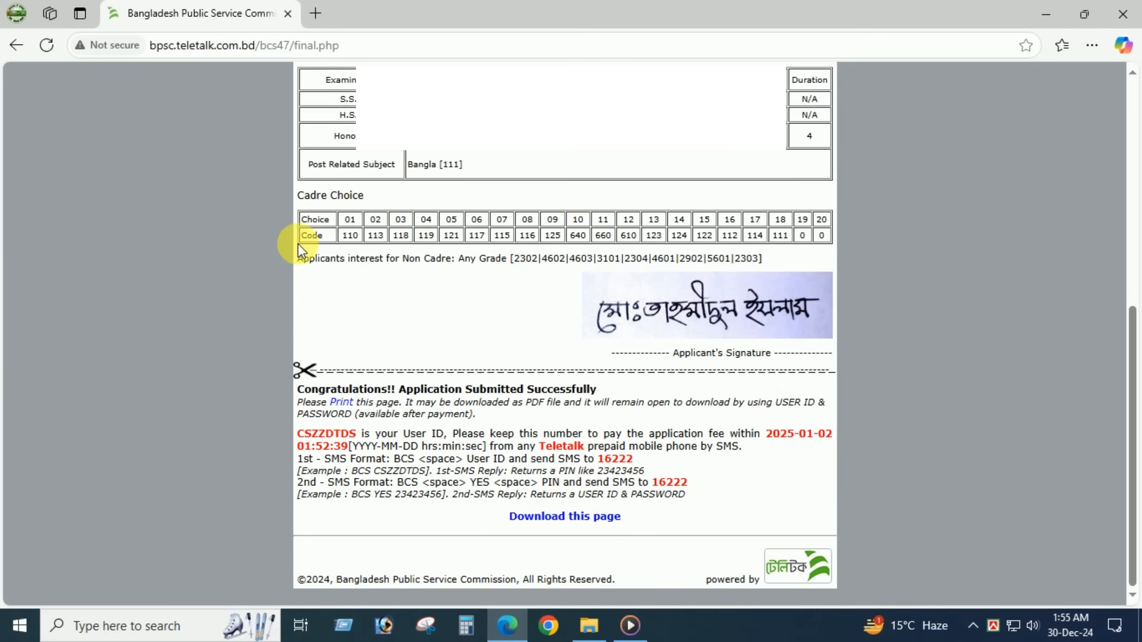
# - In a new tab, go to the BPSC website's BCS examination page
pyautogui.click(317, 11)
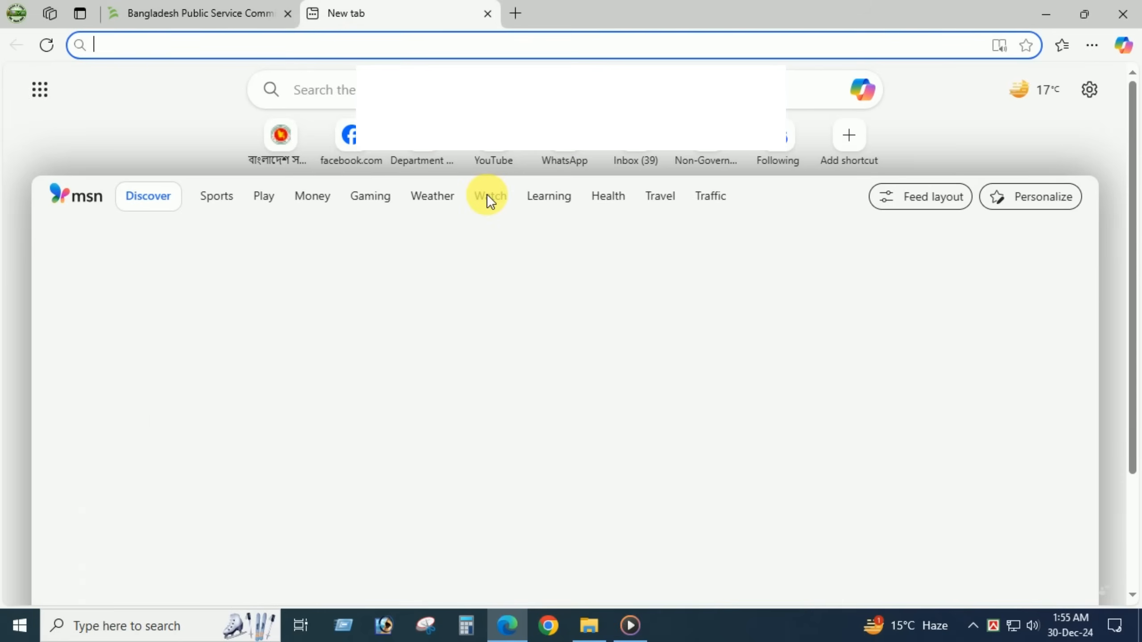
pyautogui.write('pb')
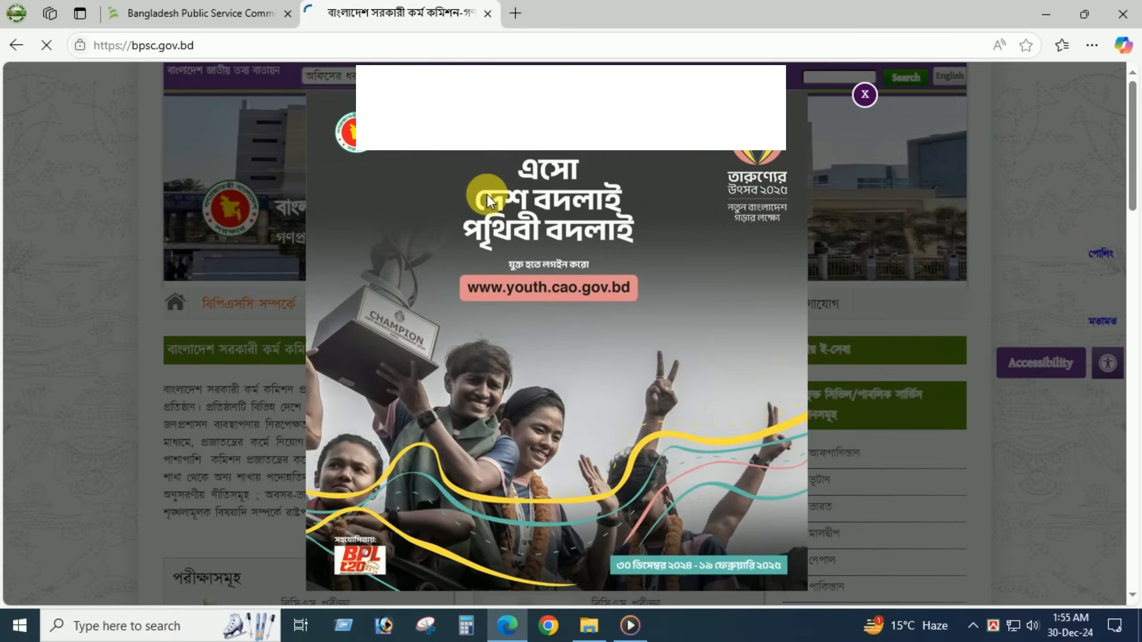
pyautogui.click(864, 92)
pyautogui.scroll(-5, 634, 281)
pyautogui.click(311, 470)
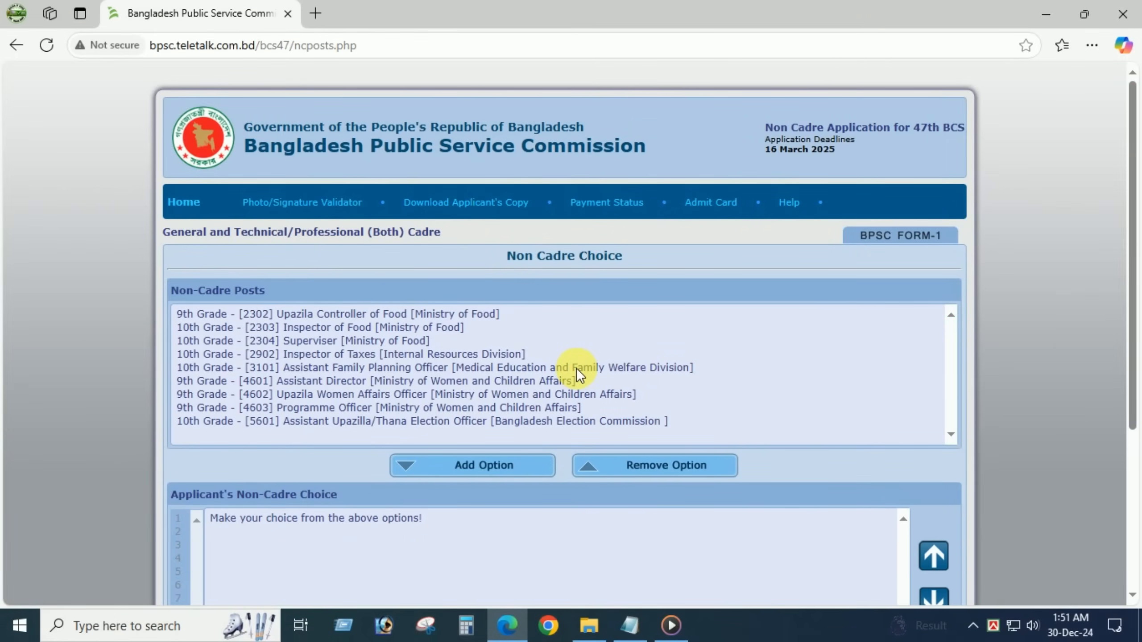
# - Tick the non-cadre choice declaration
pyautogui.scroll(-1, 576, 368)
pyautogui.scroll(-5, 576, 368)
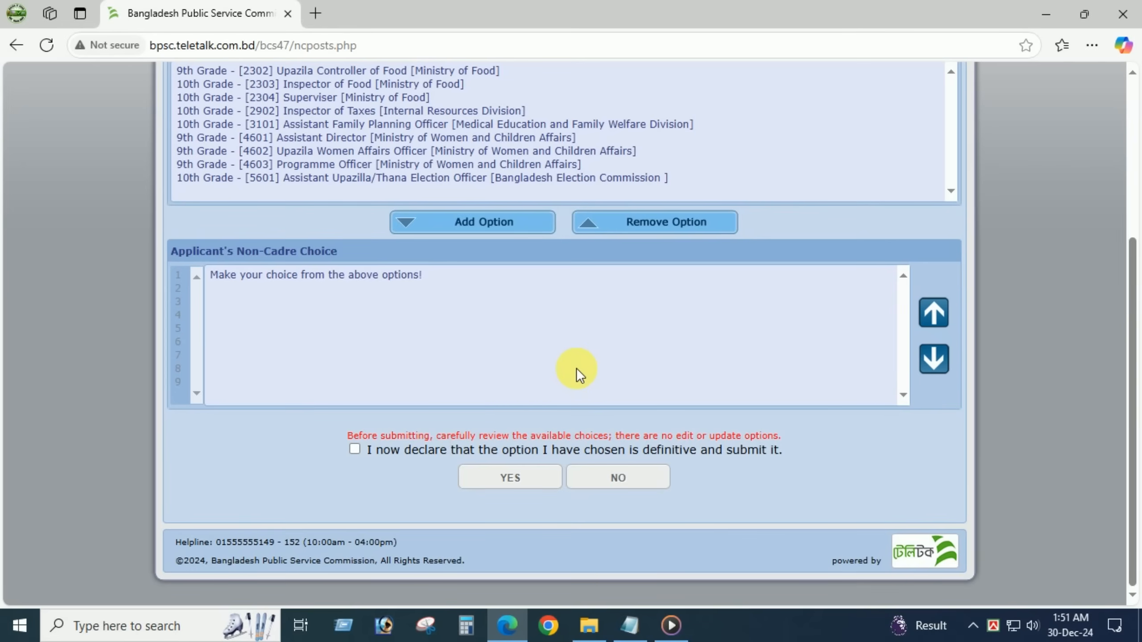
pyautogui.scroll(6, 576, 368)
pyautogui.scroll(-6, 576, 368)
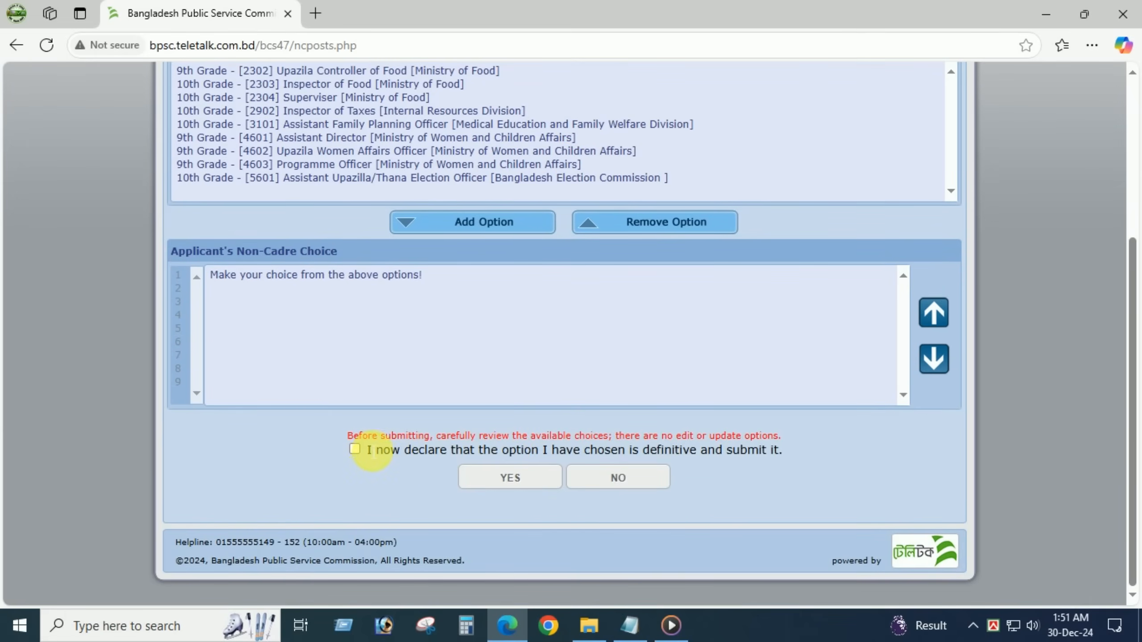
pyautogui.click(355, 449)
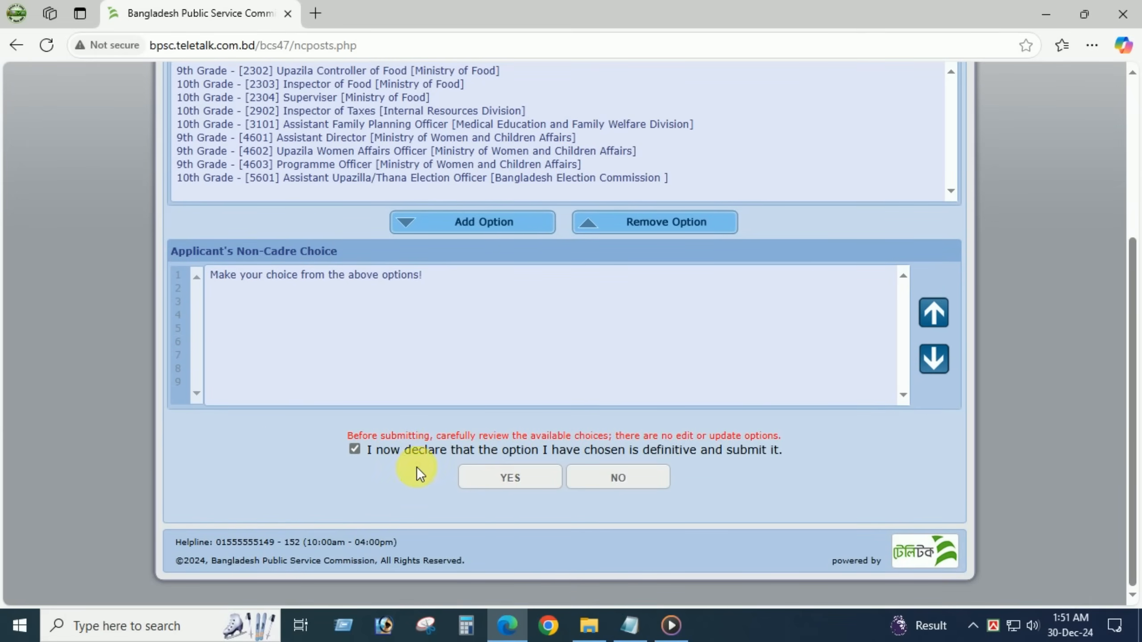
pyautogui.scroll(2, 522, 315)
# - Add Upazila Controller of Food, Women Affairs Officer, Programme Officer, Family Planning Officer and Superviser choices
pyautogui.click(520, 310)
pyautogui.click(405, 221)
pyautogui.click(454, 315)
pyautogui.click(434, 221)
pyautogui.click(440, 309)
pyautogui.click(435, 195)
pyautogui.click(480, 315)
pyautogui.click(416, 168)
pyautogui.click(473, 306)
# - Add Assistant Director, Inspector of Taxes, Election Officer and Inspector of Food, then submit the final list
pyautogui.click(441, 180)
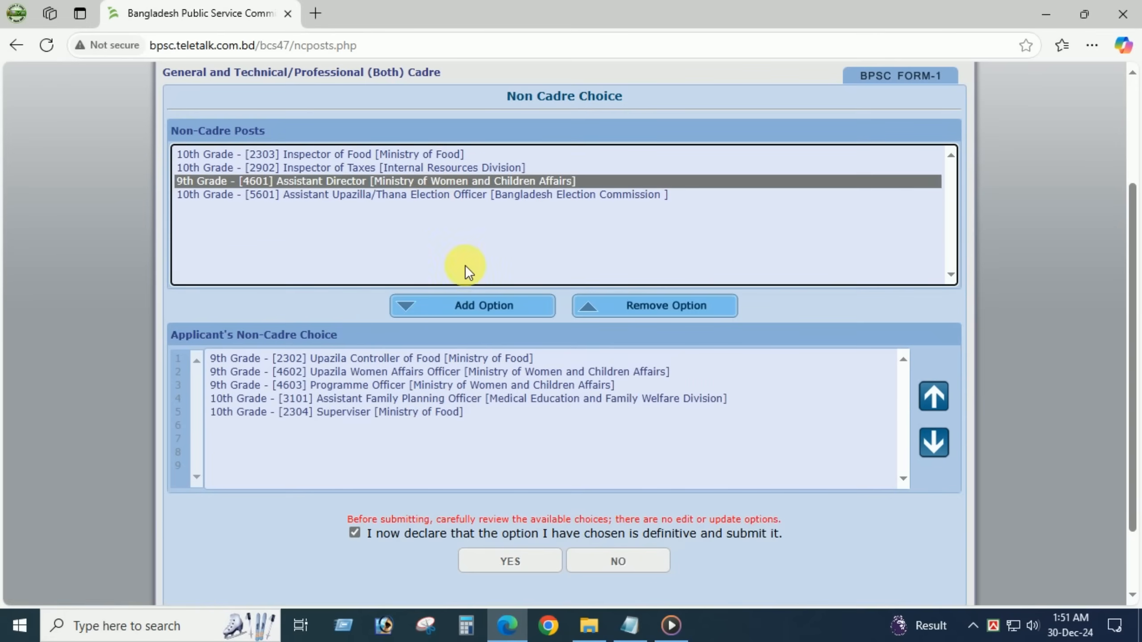
pyautogui.click(476, 310)
pyautogui.click(435, 168)
pyautogui.click(450, 302)
pyautogui.click(418, 181)
pyautogui.click(469, 308)
pyautogui.click(384, 157)
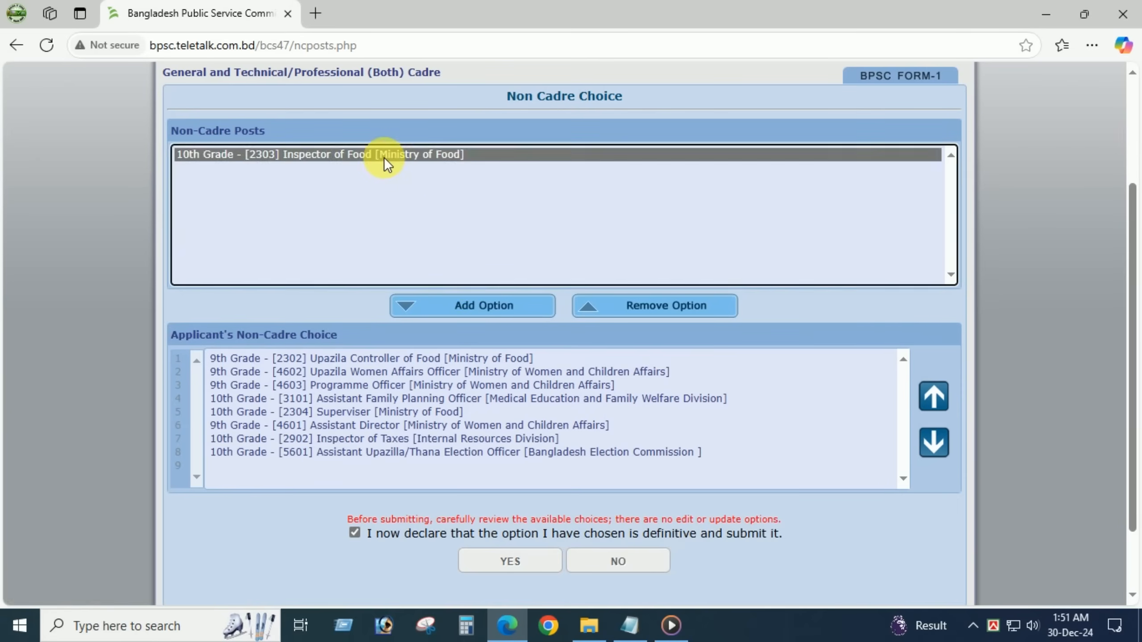
pyautogui.click(469, 310)
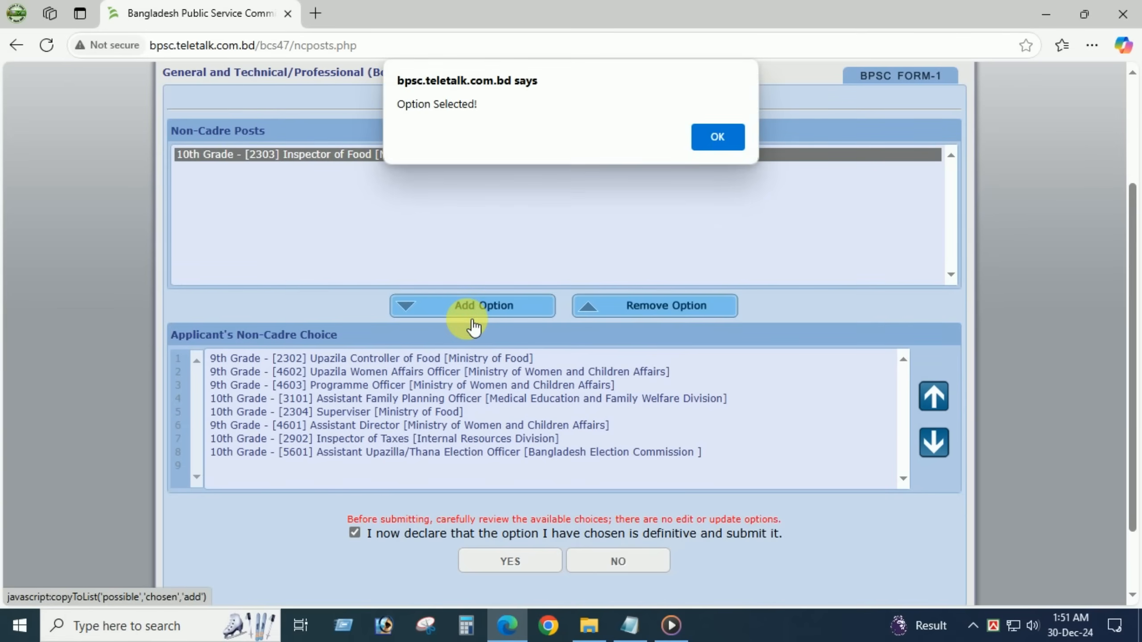
pyautogui.click(719, 143)
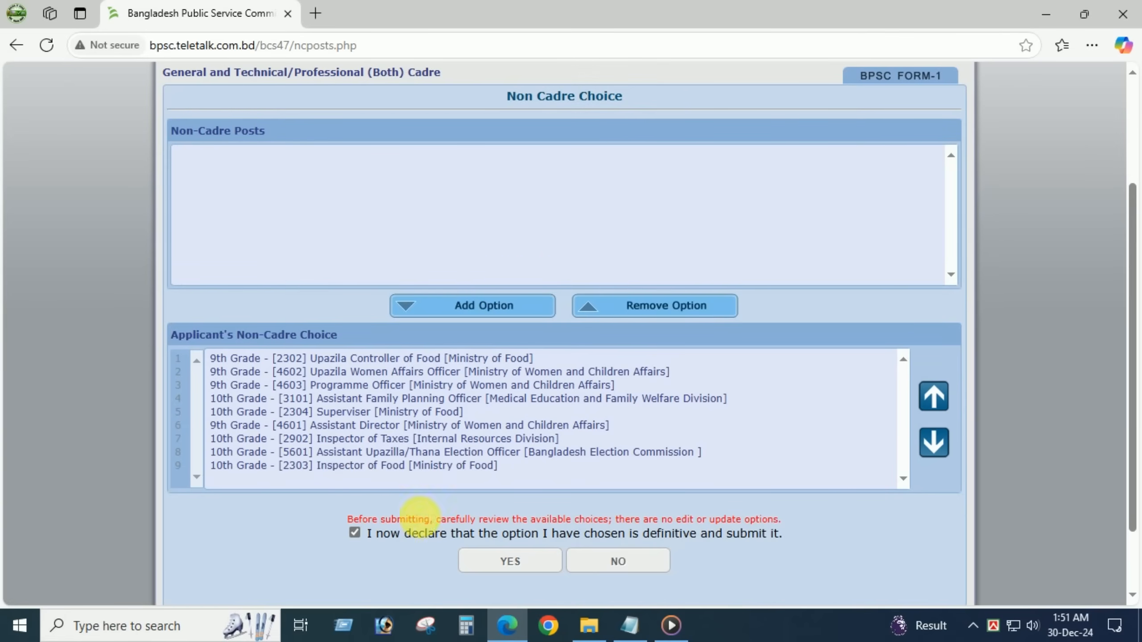
pyautogui.click(511, 559)
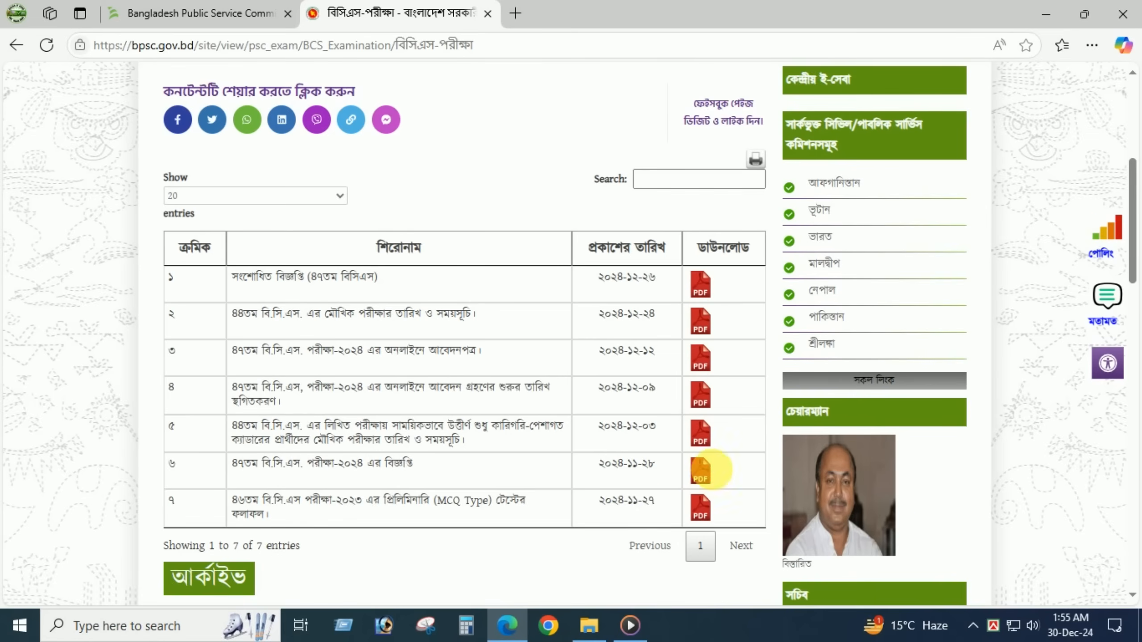
# - Open BCS_47_ Advertisement.pdf and zoom in on page 1, recentring it horizontally
pyautogui.click(700, 470)
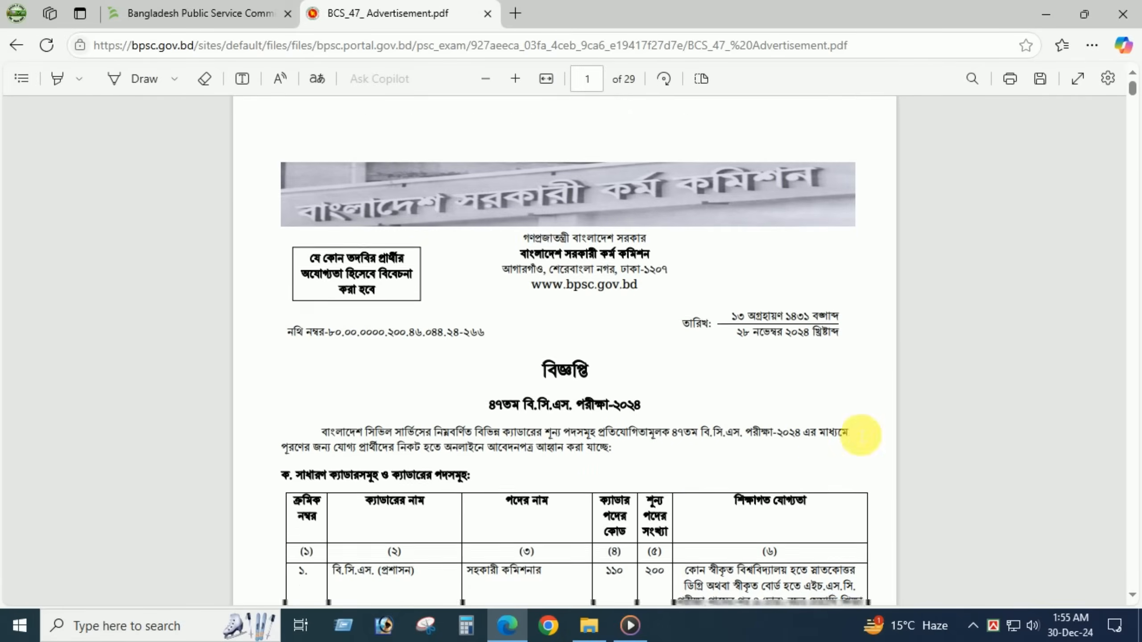
pyautogui.click(516, 78)
pyautogui.scroll(-3, 998, 301)
pyautogui.scroll(4, 1085, 232)
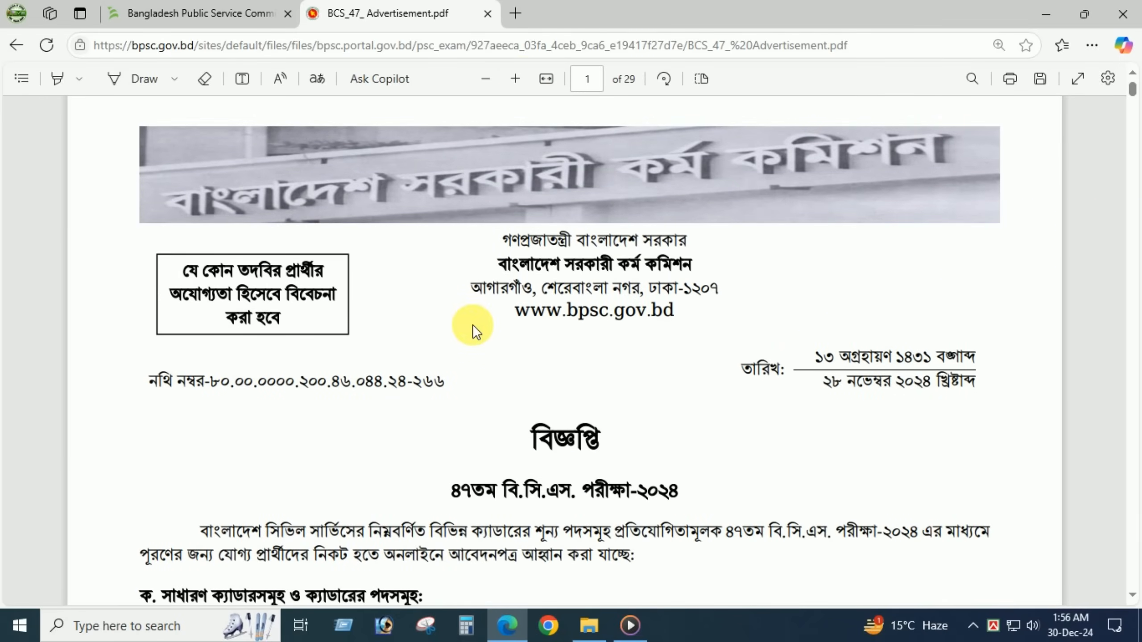
pyautogui.click(514, 80)
pyautogui.moveTo(787, 600); pyautogui.dragTo(848, 595)
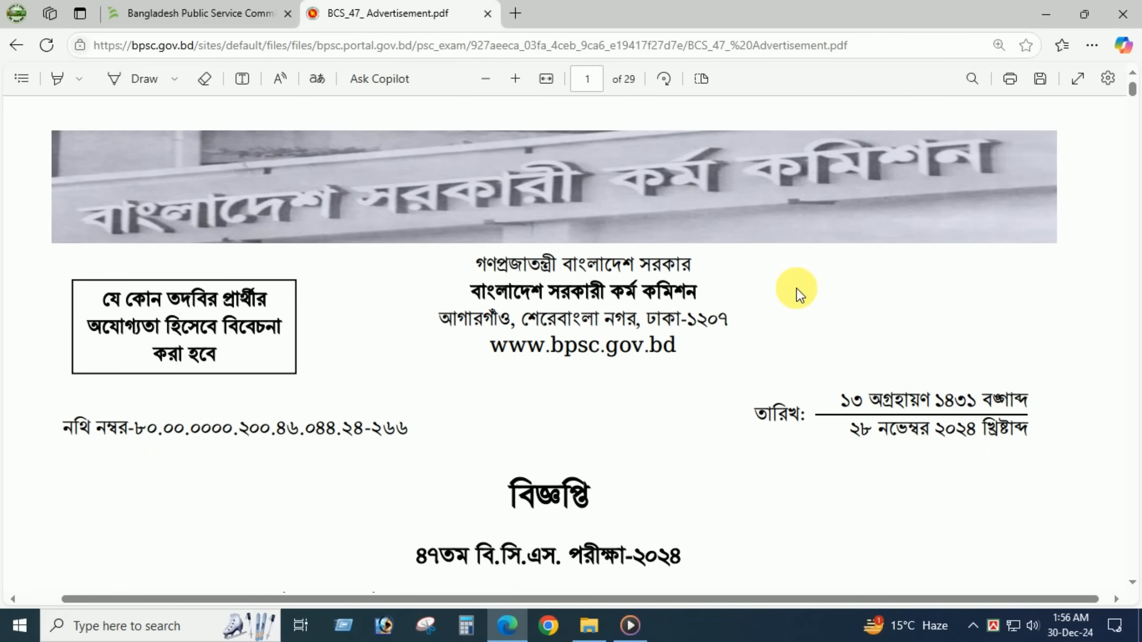
pyautogui.click(514, 79)
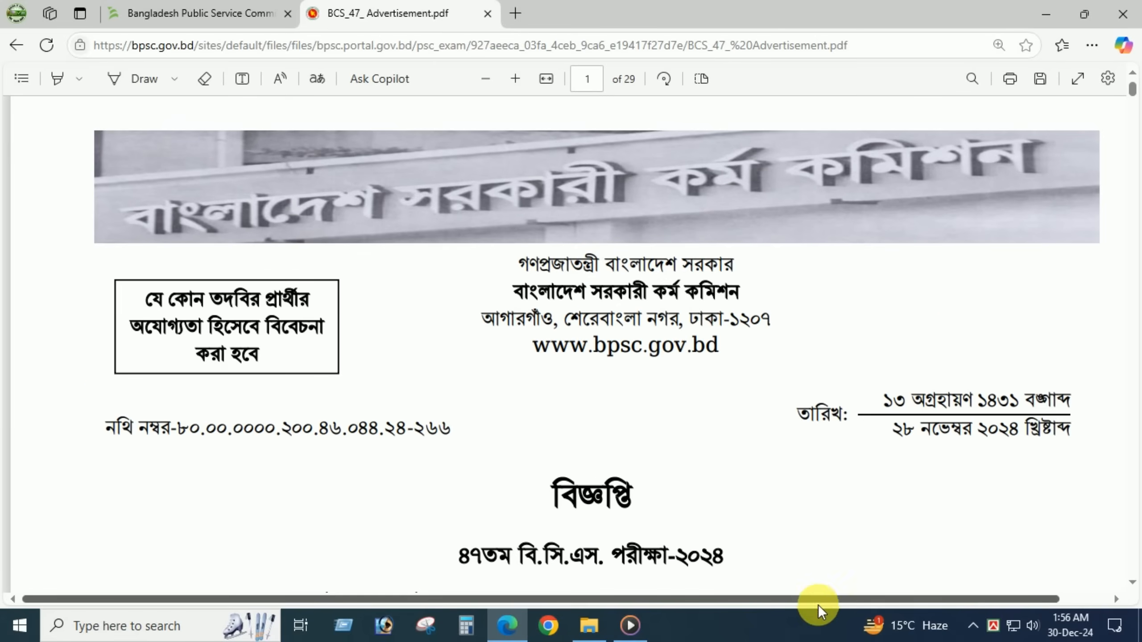
pyautogui.moveTo(808, 601); pyautogui.dragTo(848, 595)
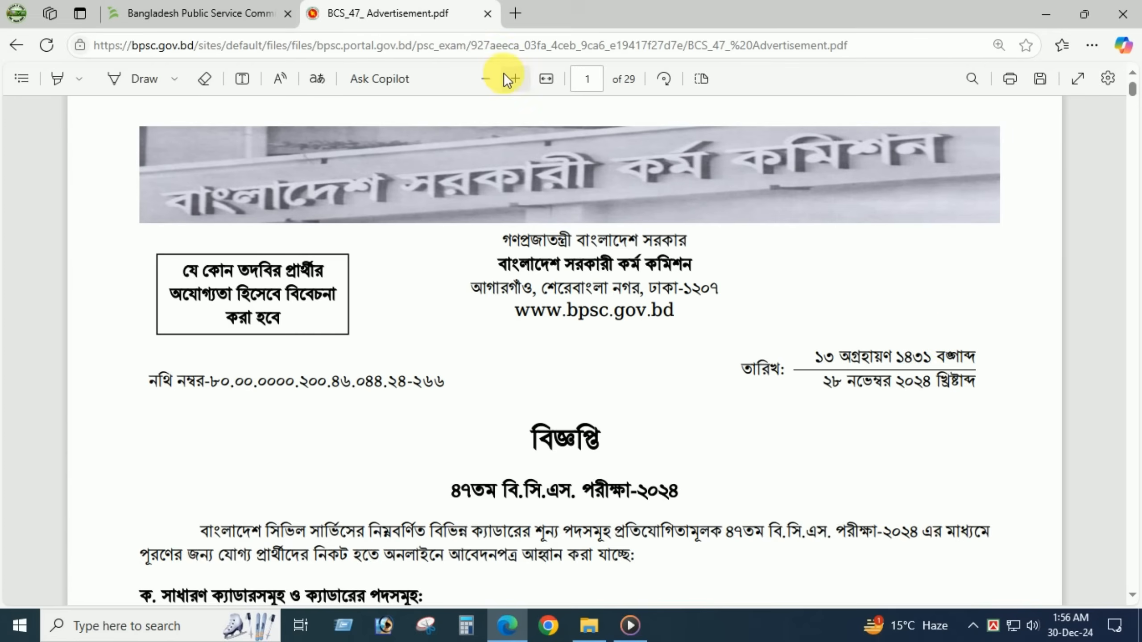
pyautogui.click(515, 79)
pyautogui.moveTo(821, 598); pyautogui.dragTo(848, 595)
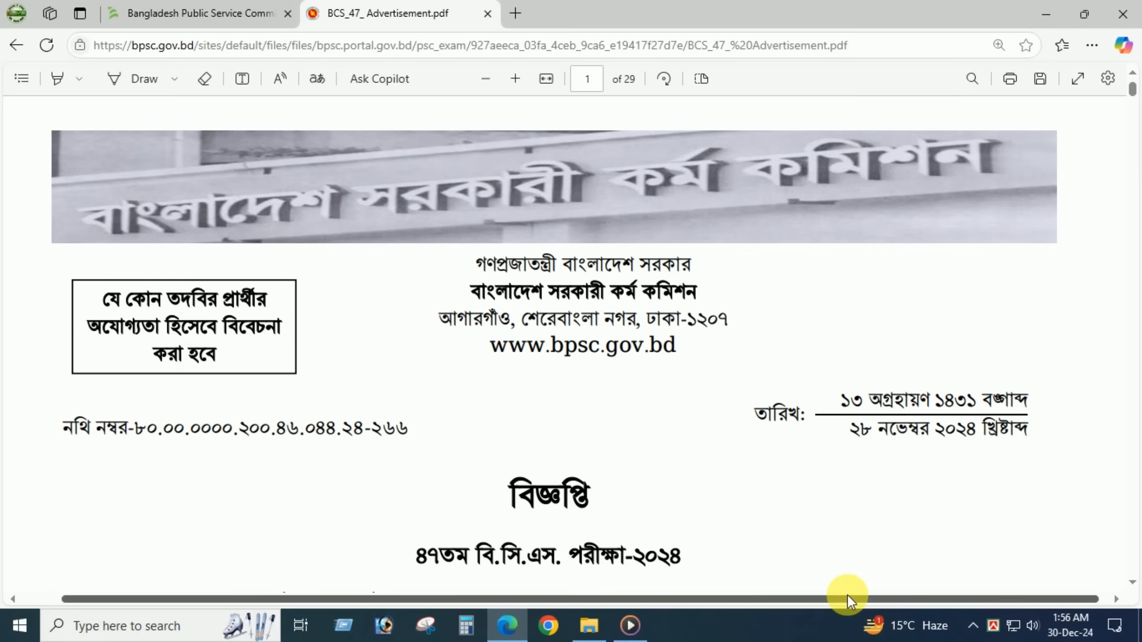